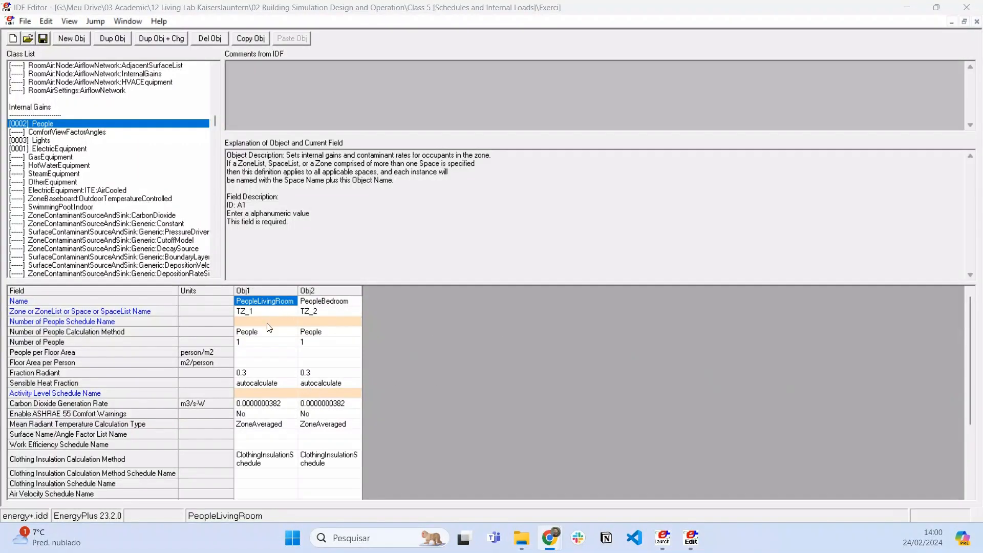
- Check the schedule name fields of the People, Lights and ElectricEquipment objects, widening the equipment column
{"action": "left_click", "coordinate": [328, 322]}
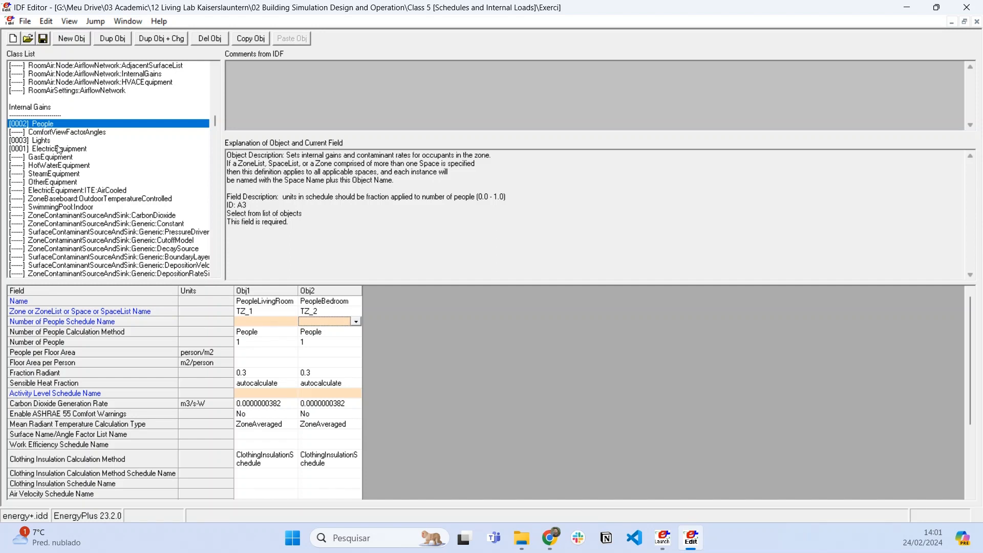
{"action": "left_click", "coordinate": [55, 141]}
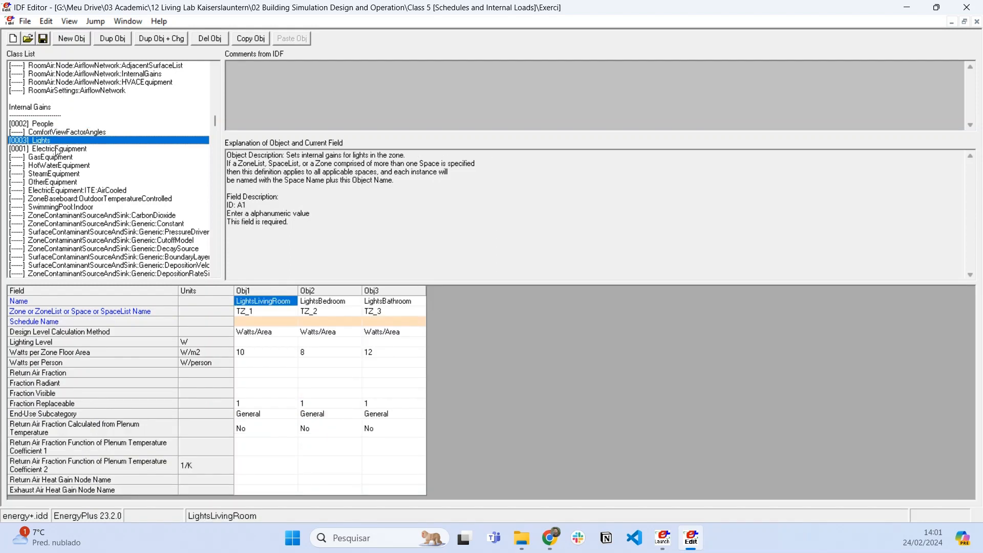
{"action": "left_click", "coordinate": [57, 149]}
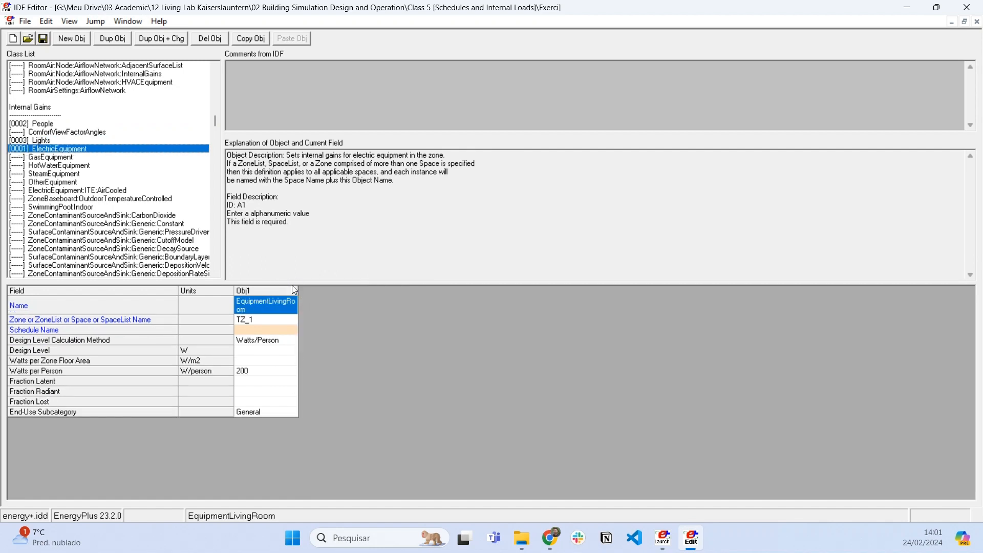
{"action": "left_click_drag", "start_coordinate": [298, 290], "coordinate": [358, 290]}
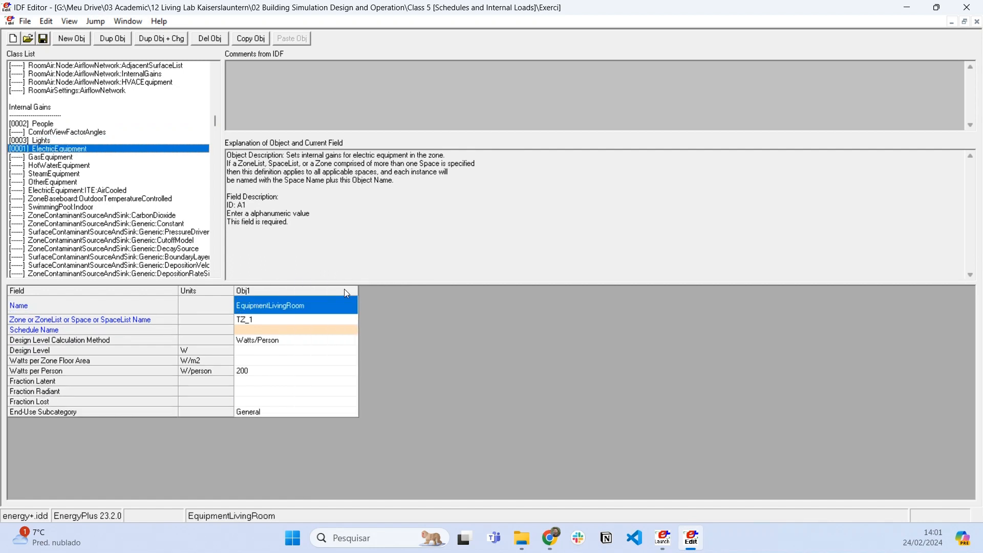
{"action": "left_click", "coordinate": [253, 332]}
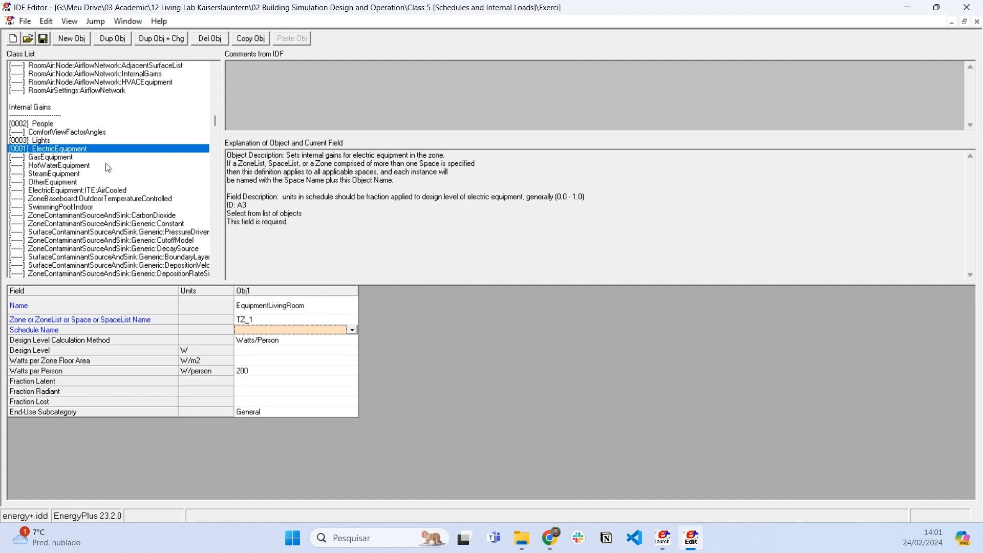
- Find Schedule:Compact in the Schedules group and add a new object to it
{"action": "left_click_drag", "start_coordinate": [215, 123], "coordinate": [215, 82]}
{"action": "scroll", "coordinate": [107, 147], "scroll_direction": "down", "scroll_amount": 5}
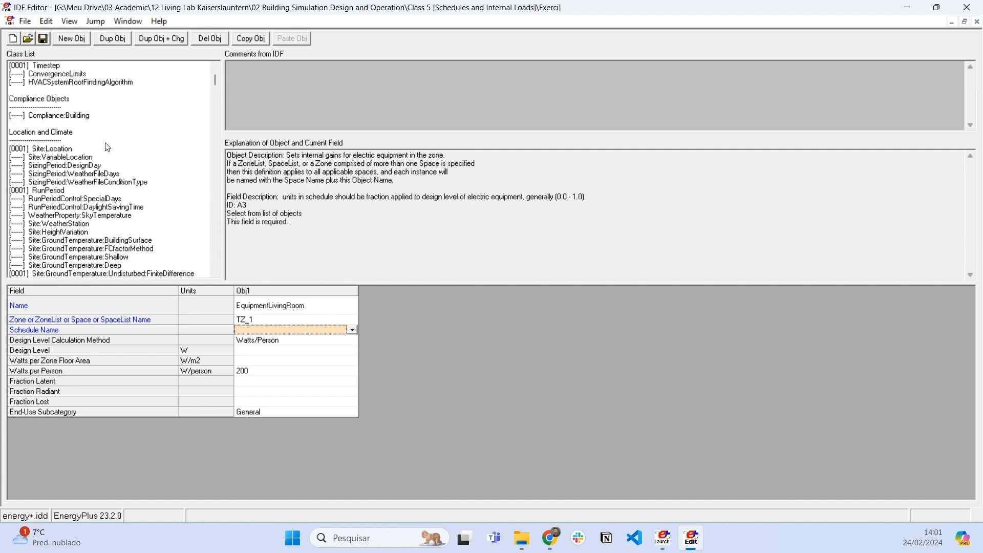
{"action": "scroll", "coordinate": [108, 146], "scroll_direction": "down", "scroll_amount": 8}
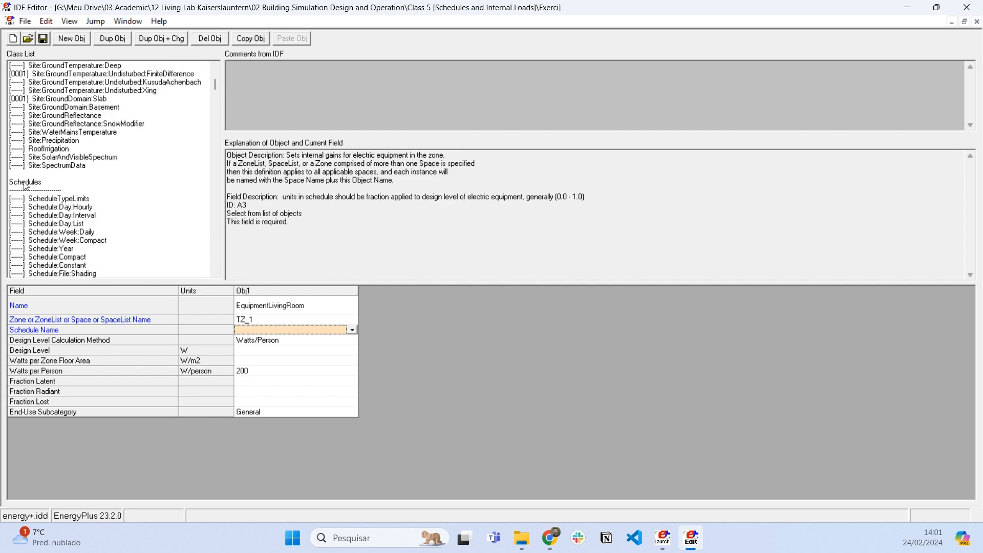
{"action": "scroll", "coordinate": [26, 186], "scroll_direction": "down", "scroll_amount": 1}
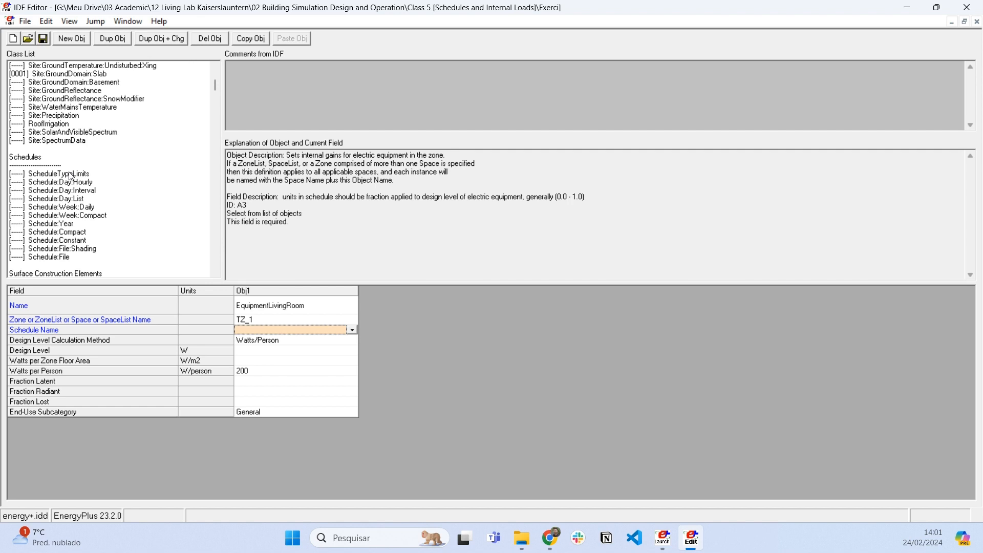
{"action": "left_click", "coordinate": [51, 232]}
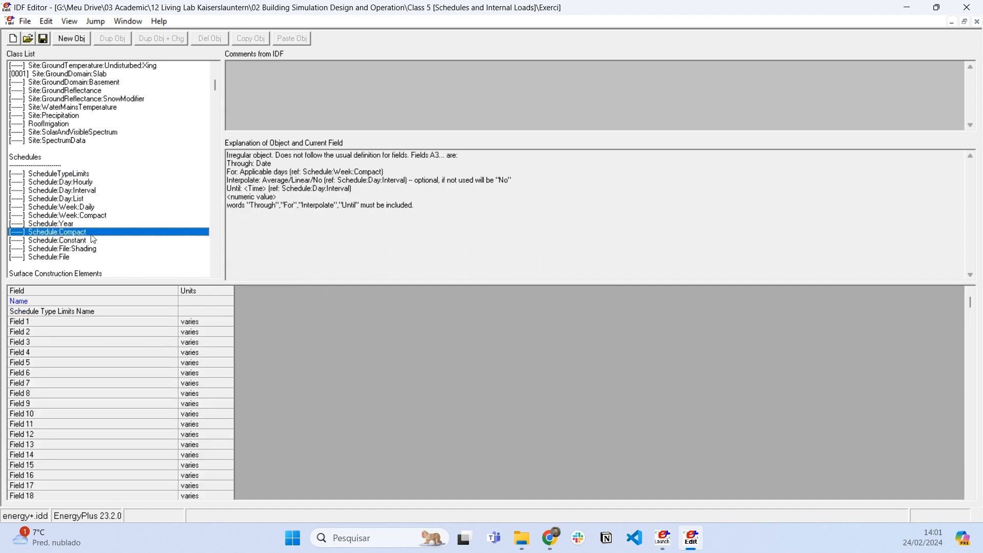
{"action": "left_click", "coordinate": [72, 38]}
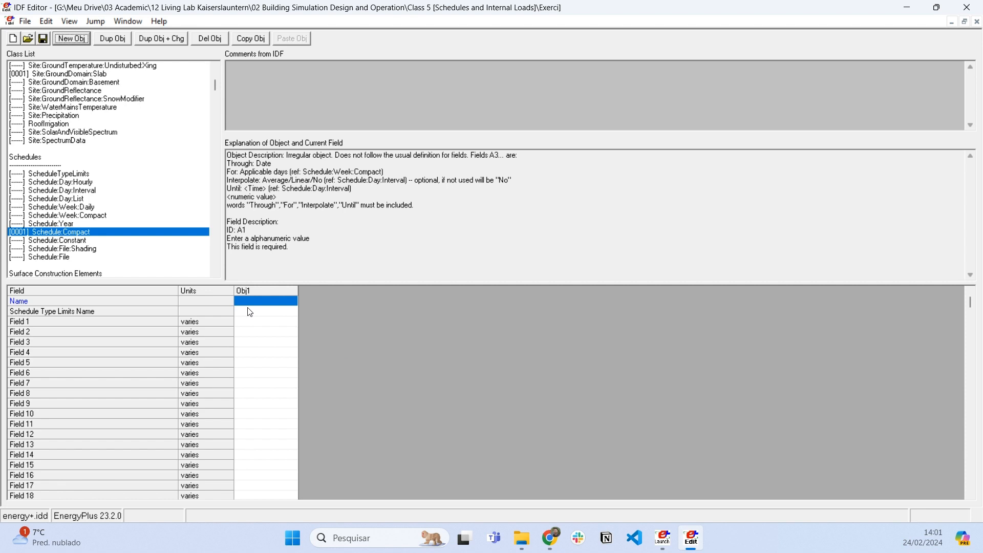
- Look through the Day:Hourly, Day:Interval, Week:Daily and Year schedule classes, and return to Schedule:Compact
{"action": "left_click", "coordinate": [110, 183]}
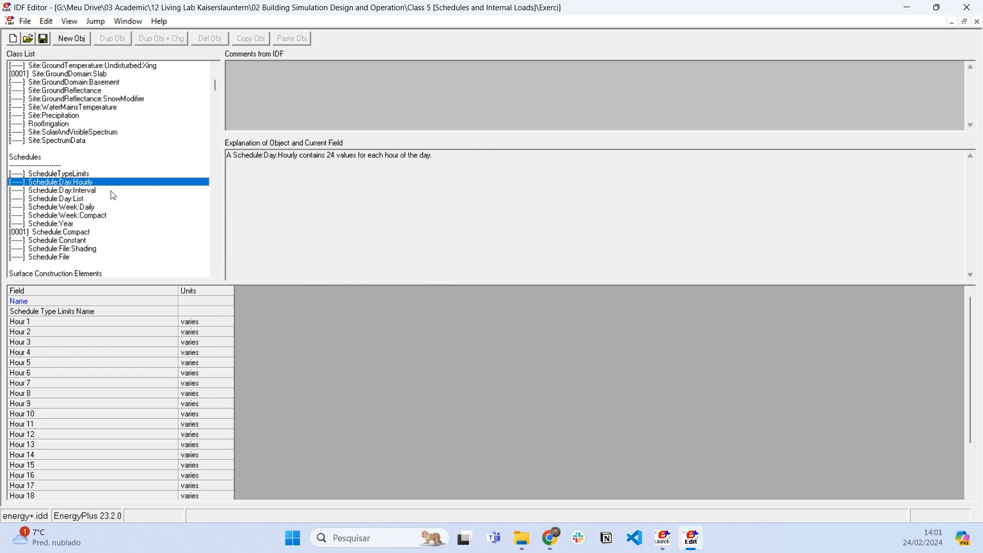
{"action": "left_click", "coordinate": [111, 192]}
{"action": "left_click", "coordinate": [111, 208]}
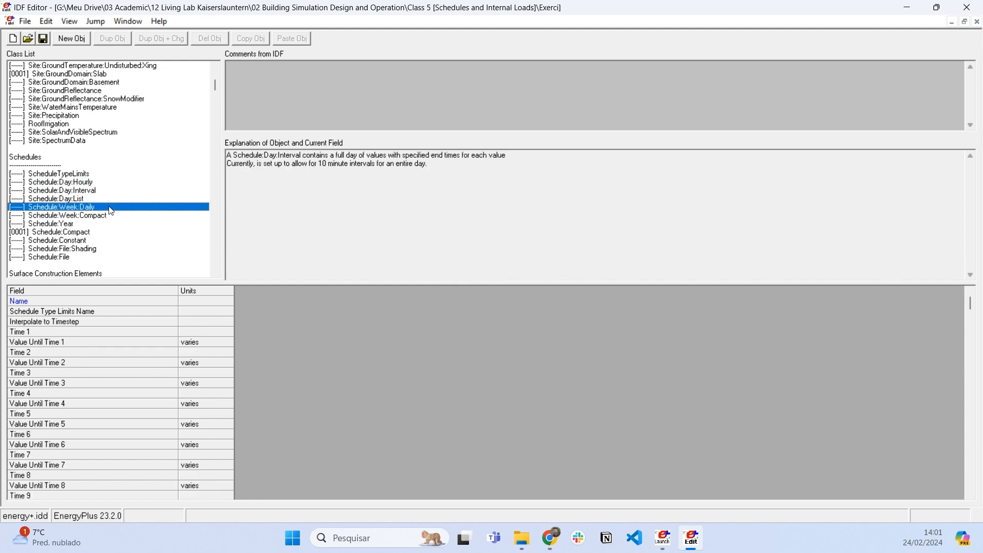
{"action": "left_click", "coordinate": [103, 226]}
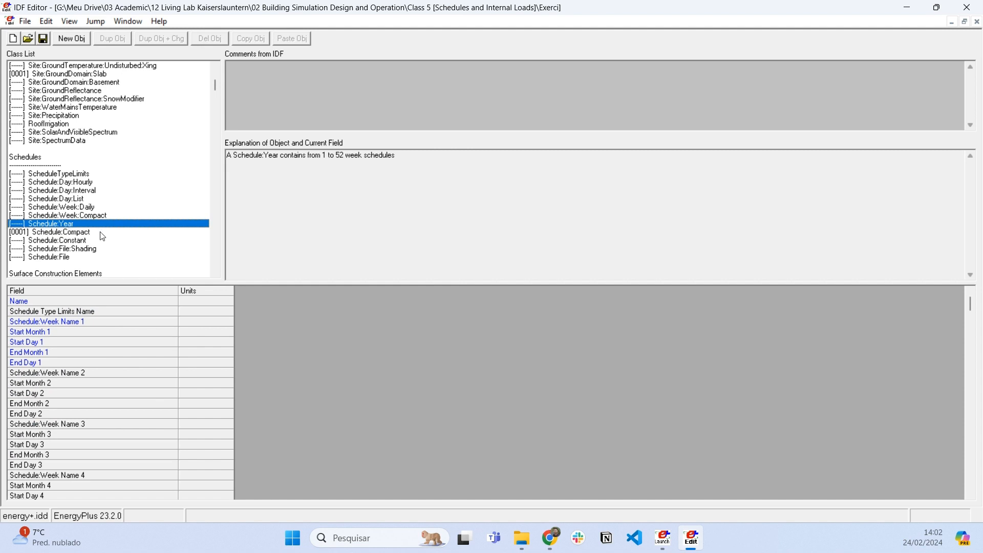
{"action": "left_click", "coordinate": [102, 233]}
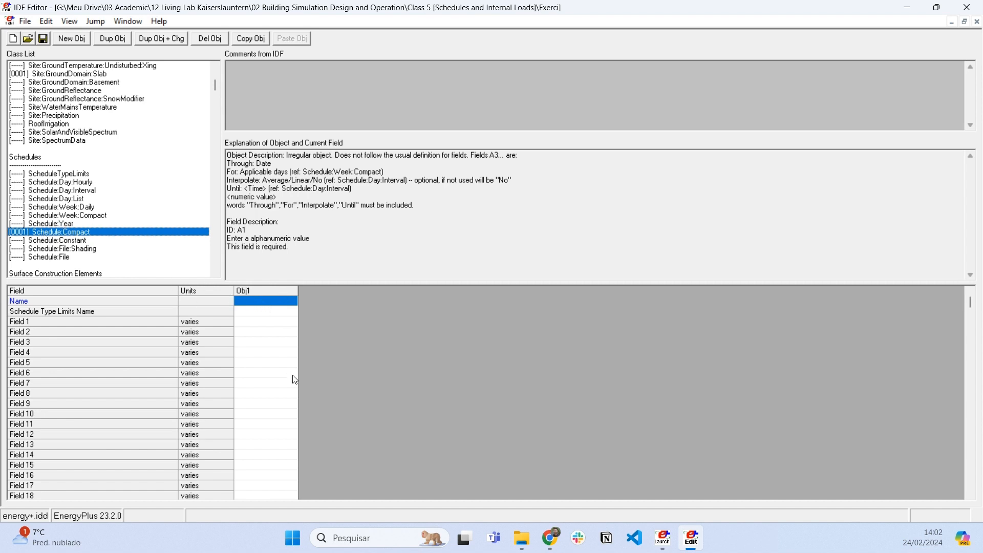
- Add two more Schedule:Compact objects and name the first one Schedule_Lighting
{"action": "left_click", "coordinate": [264, 302]}
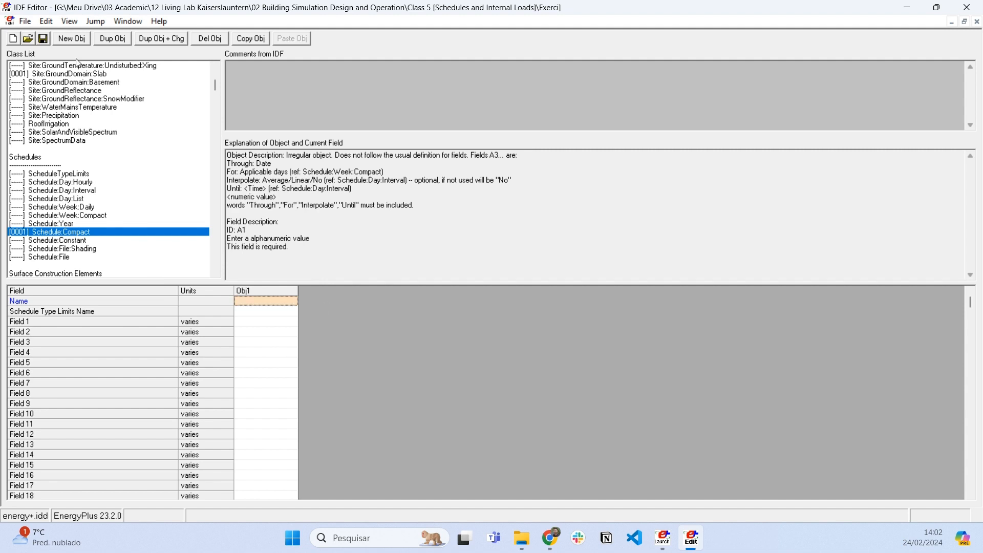
{"action": "left_click", "coordinate": [74, 39]}
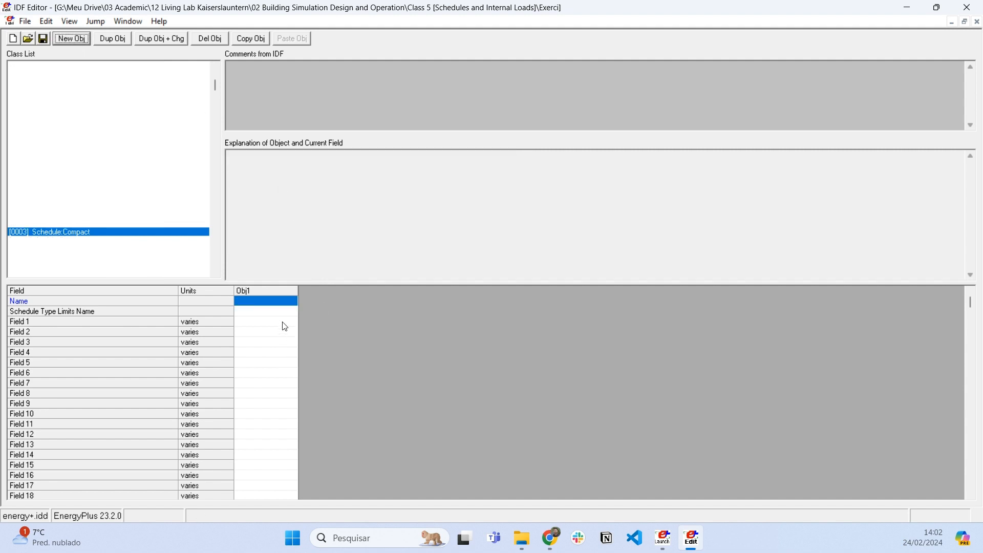
{"action": "type", "text": "S"}
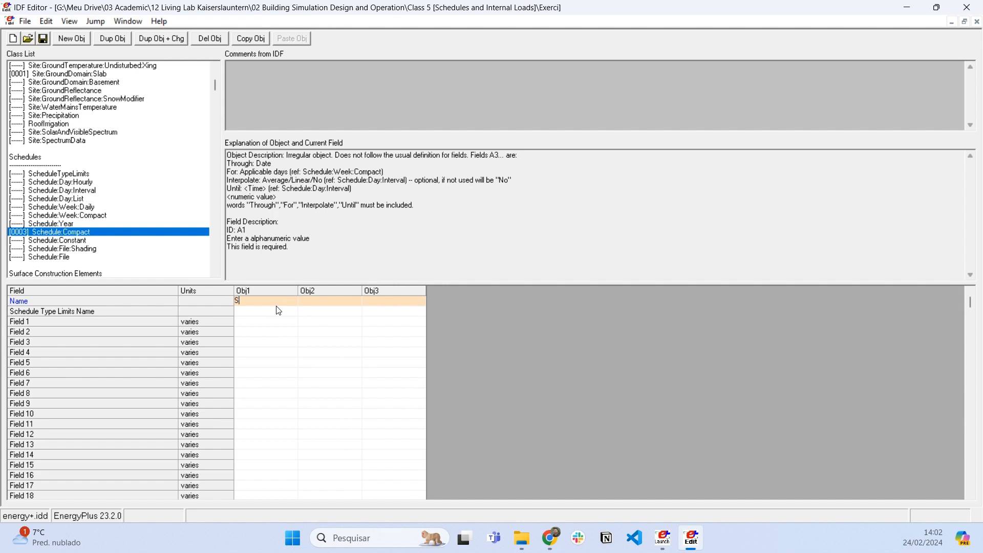
{"action": "type", "text": "chedule_Lighting"}
{"action": "key", "text": "Tab"}
- Name the second compact schedule Schedule_People and the third Schedule_Equipment
{"action": "type", "text": "Schedule_People"}
{"action": "key", "text": "Tab"}
{"action": "type", "text": "Schedule_E"}
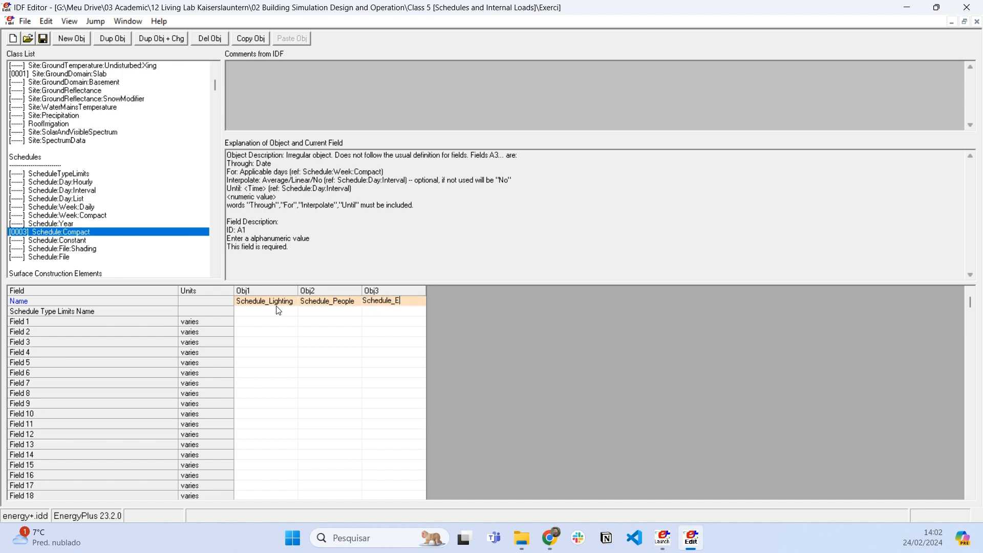
{"action": "type", "text": "quipment"}
{"action": "key", "text": "Return"}
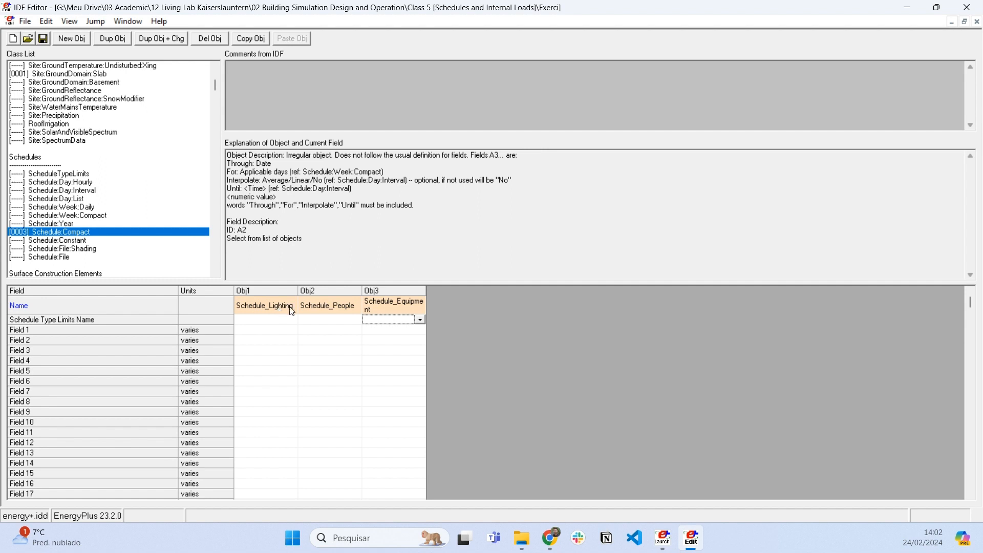
- Widen the three compact schedule columns so that each full name fits on one line
{"action": "left_click_drag", "start_coordinate": [427, 289], "coordinate": [463, 291]}
{"action": "left_click", "coordinate": [345, 305]}
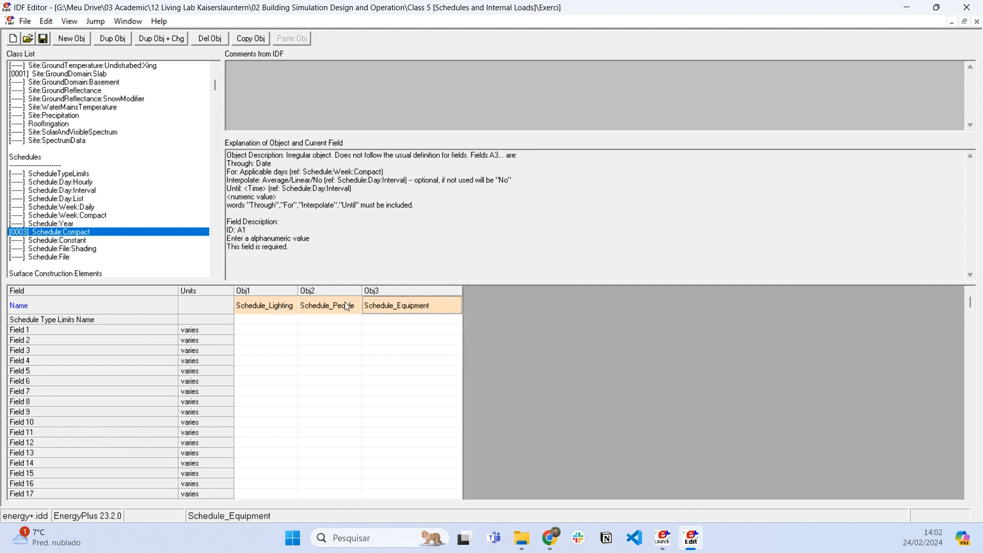
{"action": "left_click_drag", "start_coordinate": [361, 290], "coordinate": [373, 290]}
{"action": "left_click_drag", "start_coordinate": [299, 290], "coordinate": [318, 290]}
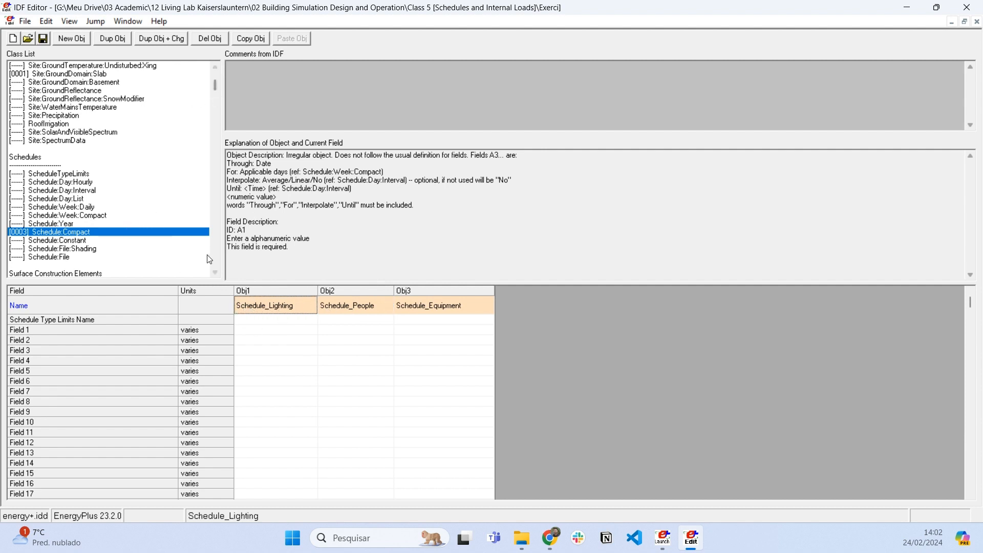
- Limit the class list to classes containing objects, and examine the schedule name fields of the three Lights objects
{"action": "key", "text": "ctrl+l"}
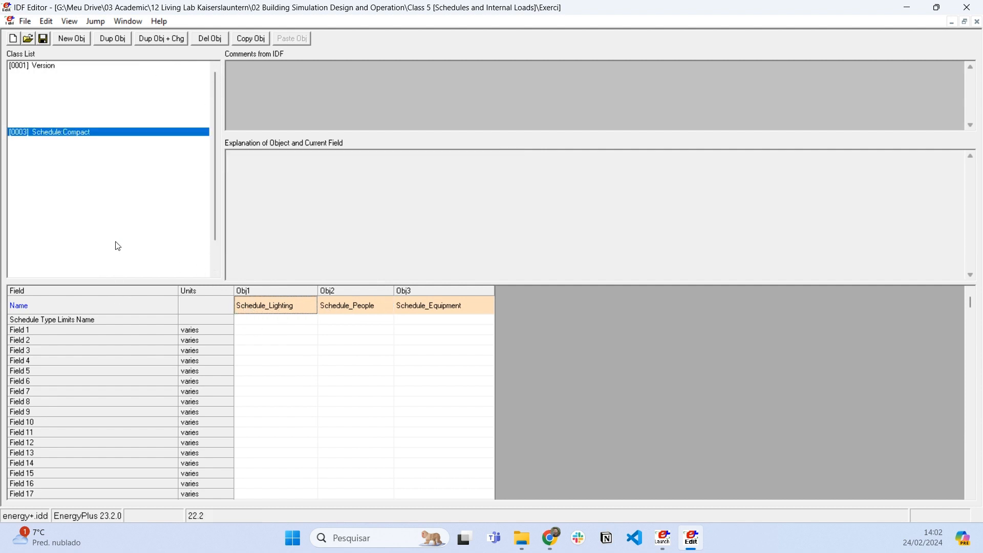
{"action": "scroll", "coordinate": [104, 225], "scroll_direction": "down", "scroll_amount": 2}
{"action": "left_click", "coordinate": [44, 233]}
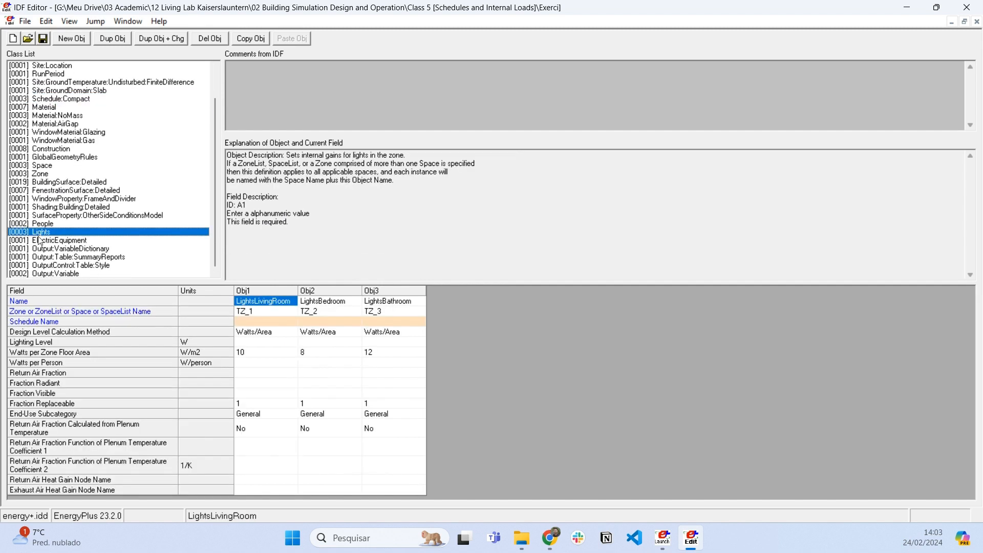
{"action": "left_click", "coordinate": [282, 291]}
{"action": "left_click", "coordinate": [342, 292]}
{"action": "left_click", "coordinate": [395, 290]}
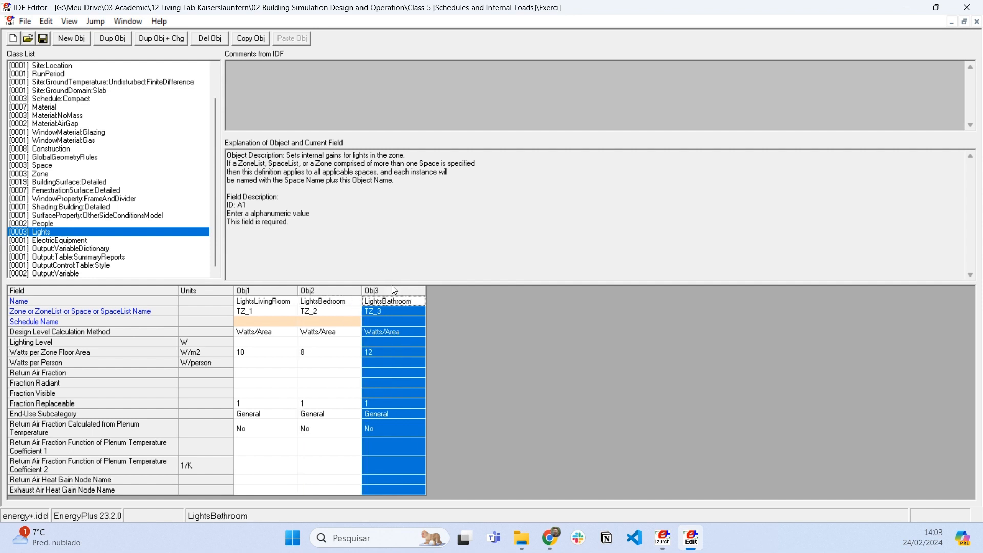
{"action": "left_click", "coordinate": [263, 323]}
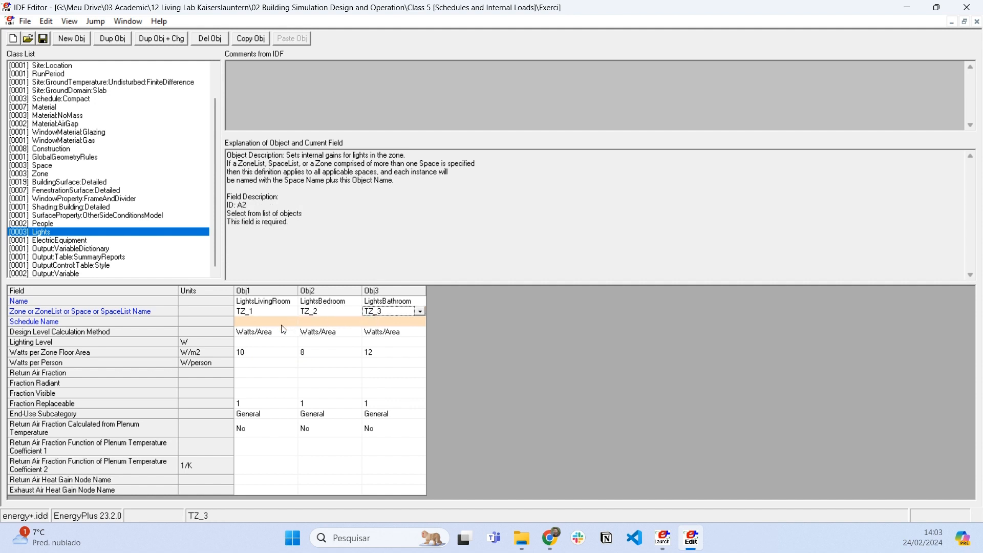
{"action": "left_click", "coordinate": [323, 322]}
{"action": "left_click", "coordinate": [379, 321]}
{"action": "left_click", "coordinate": [252, 322]}
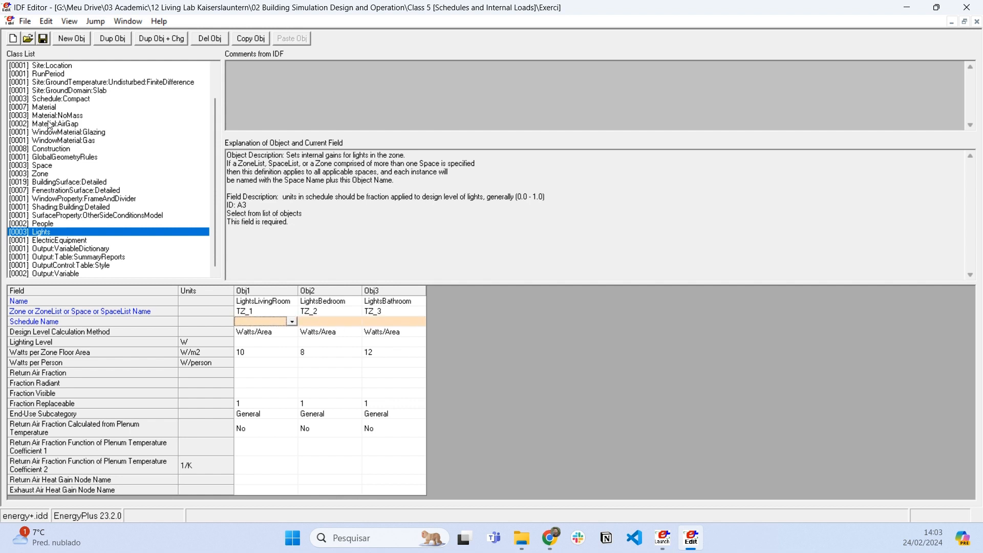
- Rename the Schedule_Lighting compact schedule as Schedule_Lighting_LivingRoom
{"action": "left_click", "coordinate": [76, 90]}
{"action": "left_click", "coordinate": [76, 99]}
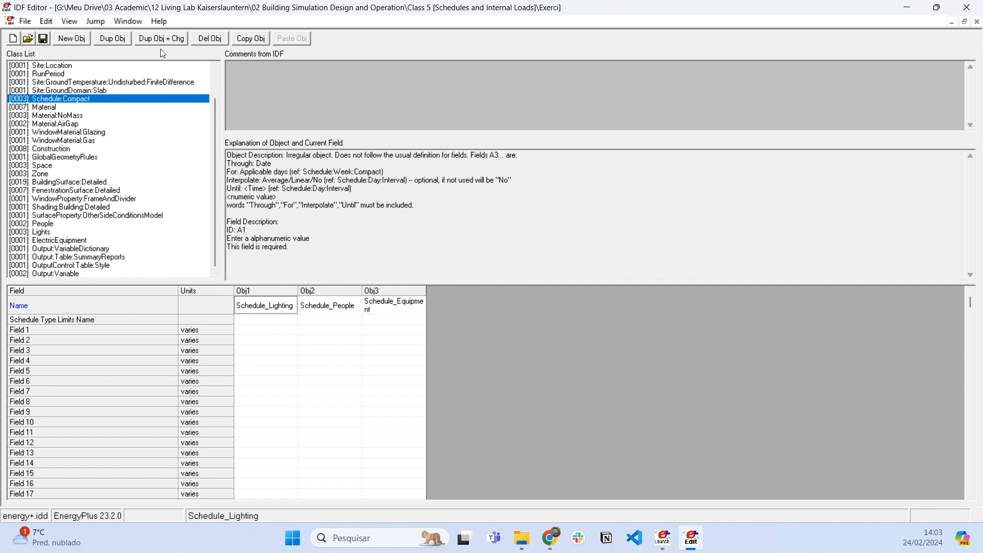
{"action": "left_click", "coordinate": [289, 302]}
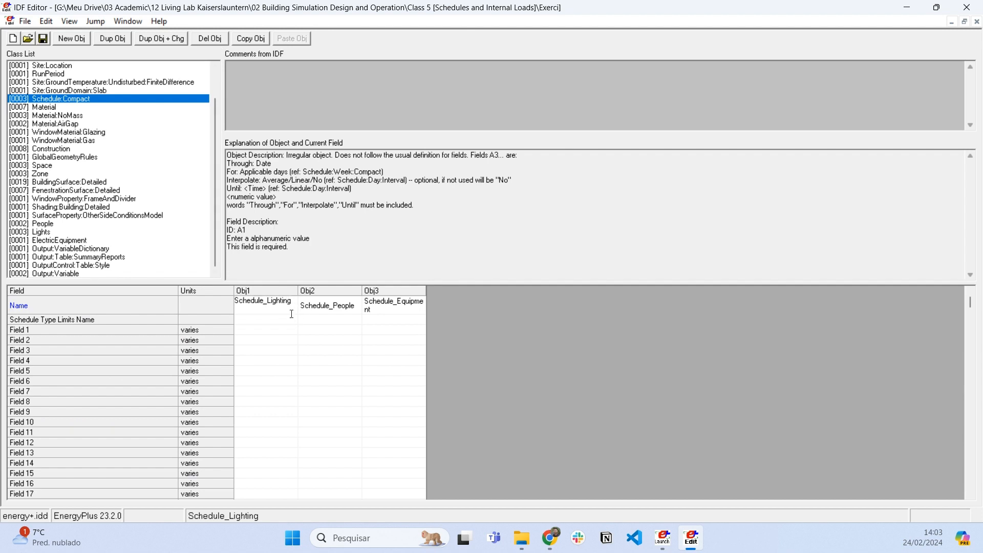
{"action": "type", "text": "_LivingRoom"}
{"action": "key", "text": "Return"}
{"action": "left_click", "coordinate": [278, 308]}
{"action": "left_click_drag", "start_coordinate": [278, 309], "coordinate": [217, 282]}
{"action": "left_click", "coordinate": [287, 322]}
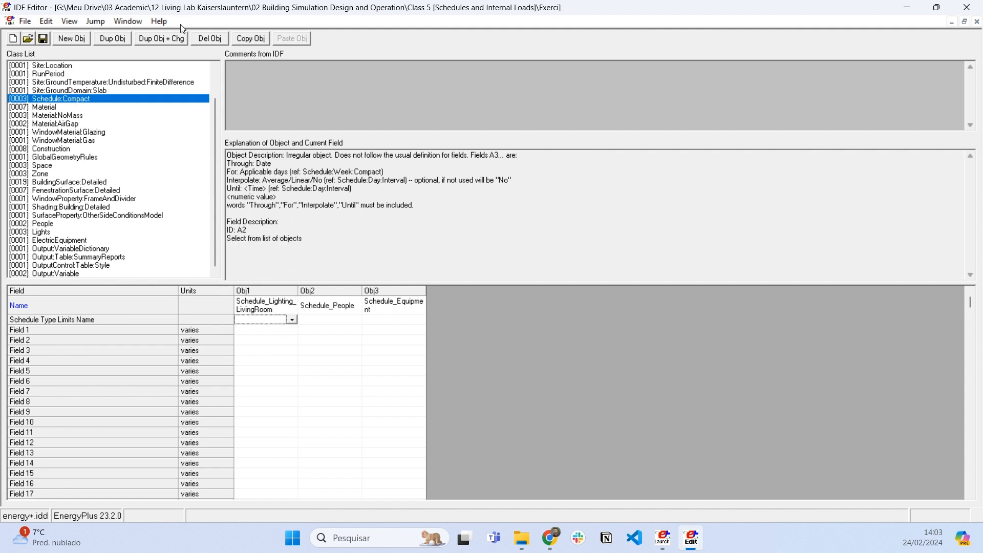
- Duplicate the living room lighting schedule and name the copy Schedule_Lighting_Bedroom
{"action": "left_click", "coordinate": [158, 41]}
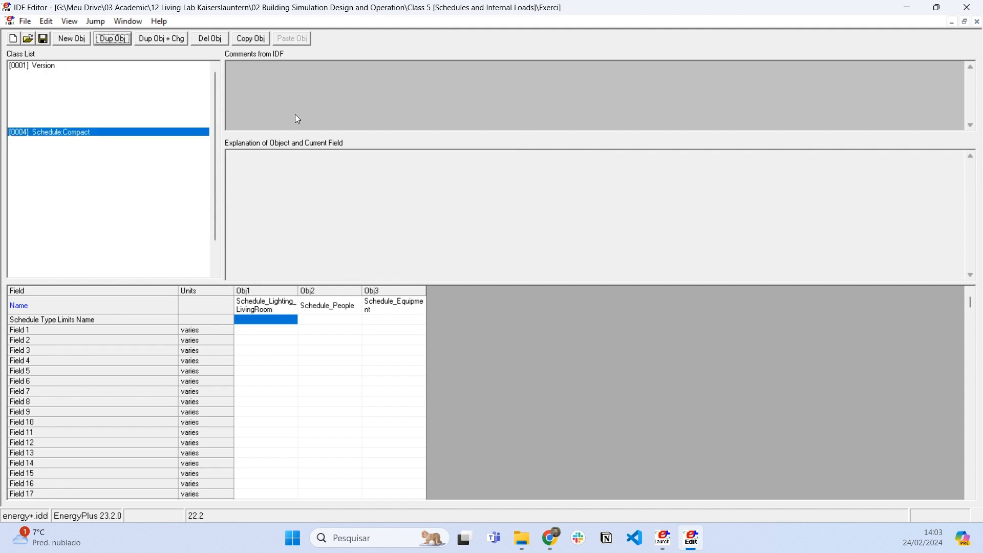
{"action": "left_click", "coordinate": [469, 310]}
{"action": "left_click_drag", "start_coordinate": [469, 310], "coordinate": [419, 321]}
{"action": "type", "text": "B"}
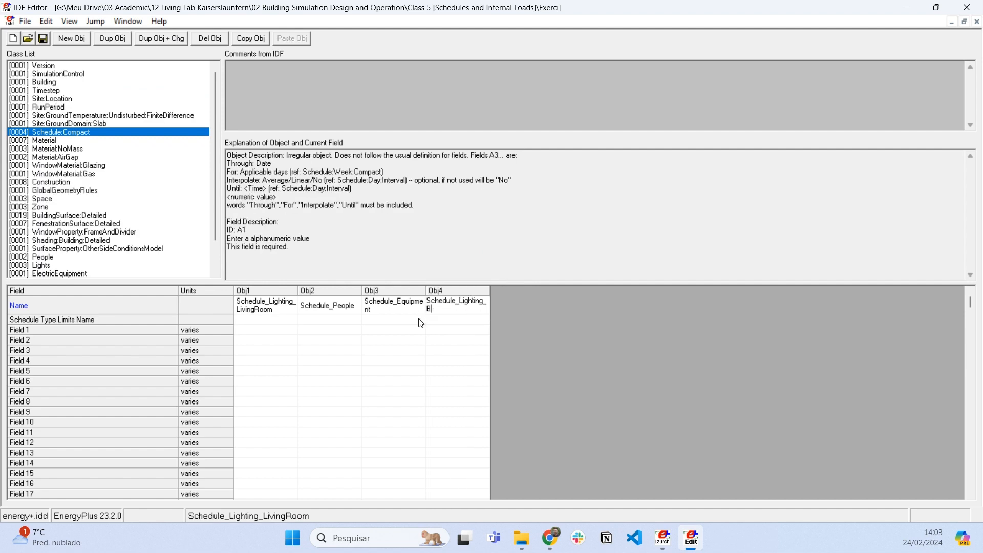
{"action": "type", "text": "edroom"}
{"action": "key", "text": "Return"}
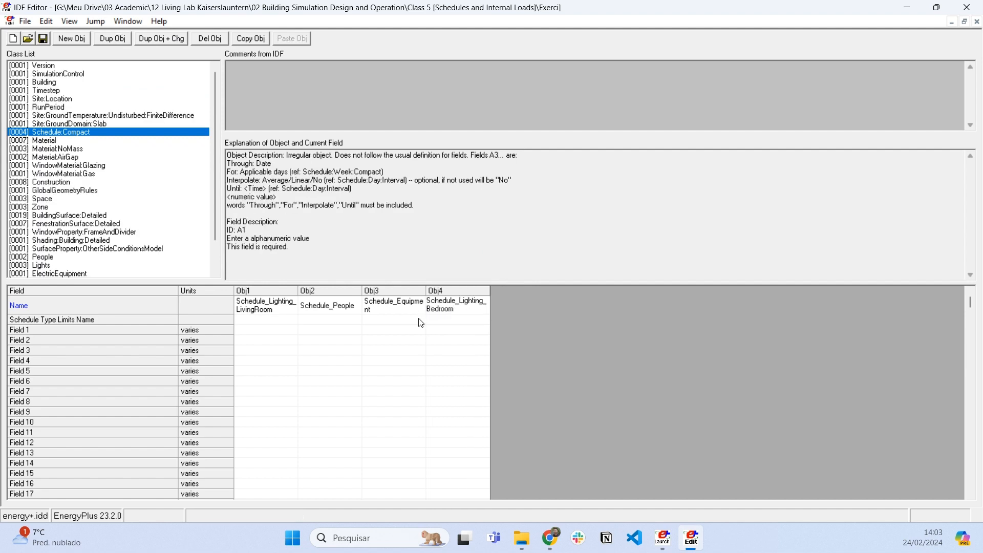
- Duplicate the bedroom lighting schedule and name the copy Schedule_Lighting_Bathromm
{"action": "left_click", "coordinate": [125, 39]}
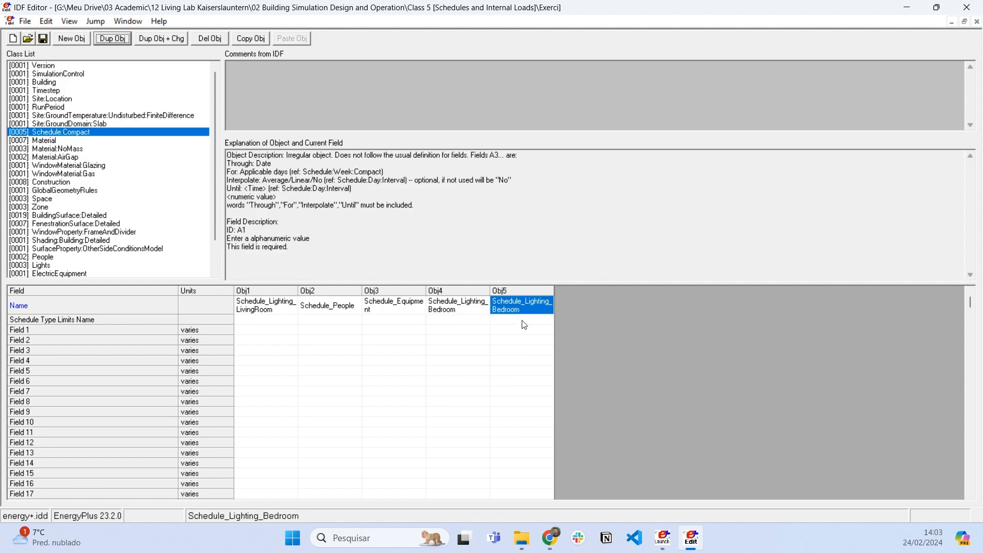
{"action": "left_click", "coordinate": [526, 311]}
{"action": "left_click_drag", "start_coordinate": [526, 312], "coordinate": [486, 314]}
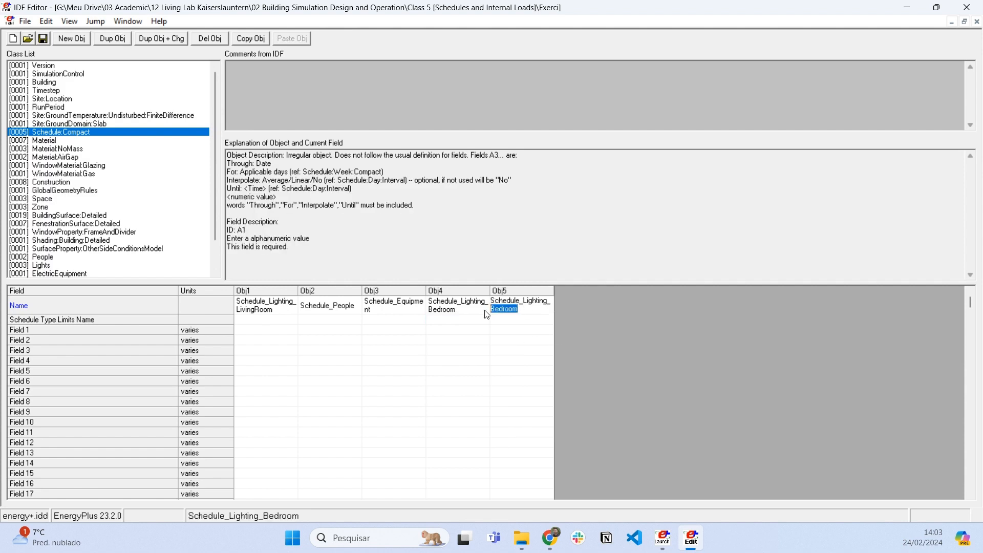
{"action": "type", "text": "Be"}
{"action": "key", "text": "BackSpace"}
{"action": "type", "text": "athromm"}
{"action": "key", "text": "Return"}
{"action": "left_click", "coordinate": [516, 312]}
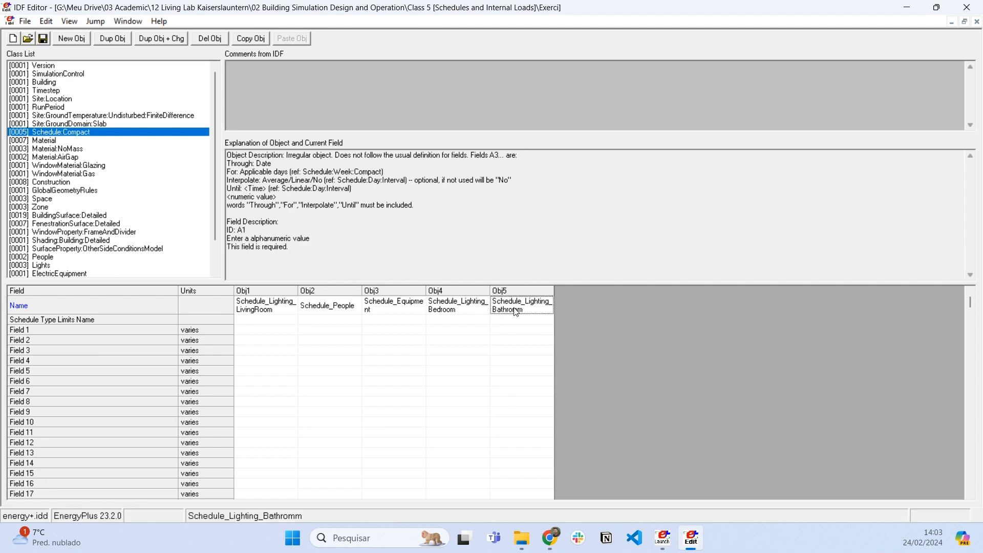
- Correct the spelling of the bathroom lighting schedule's name to Schedule_Lighting_Bathroom
{"action": "left_click", "coordinate": [516, 312]}
{"action": "key", "text": "BackSpace"}
{"action": "key", "text": "BackSpace"}
{"action": "type", "text": "om"}
{"action": "key", "text": "Return"}
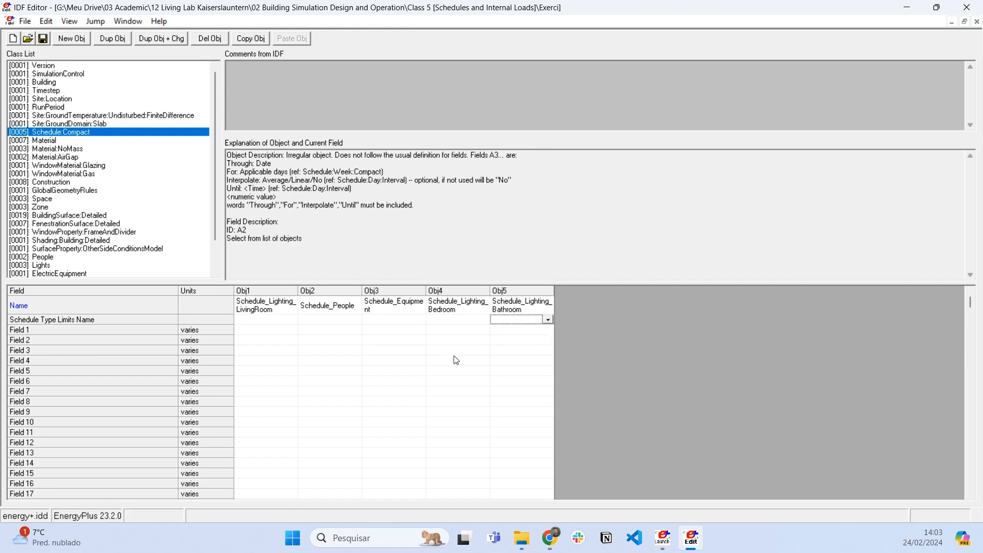
{"action": "left_click", "coordinate": [273, 321]}
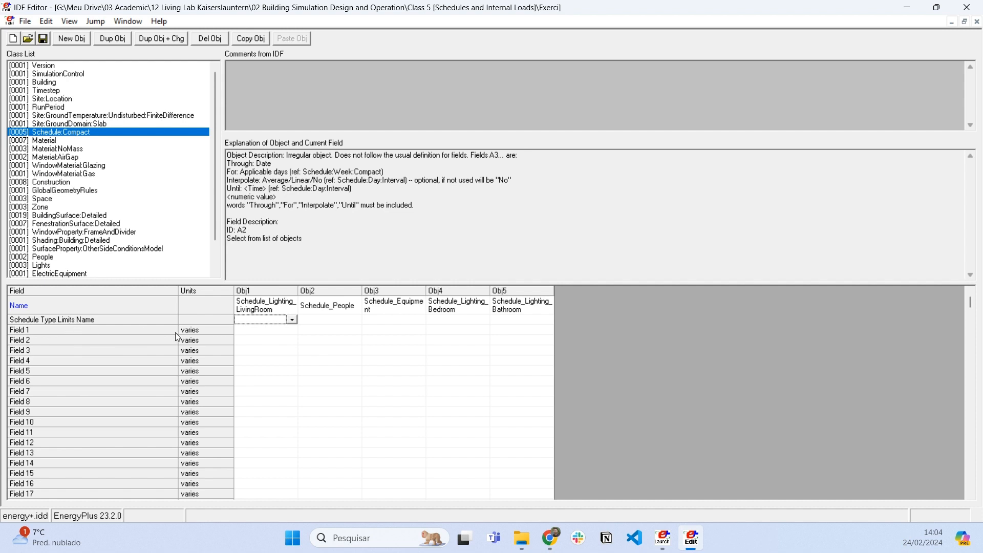
{"action": "left_click_drag", "start_coordinate": [252, 323], "coordinate": [537, 322]}
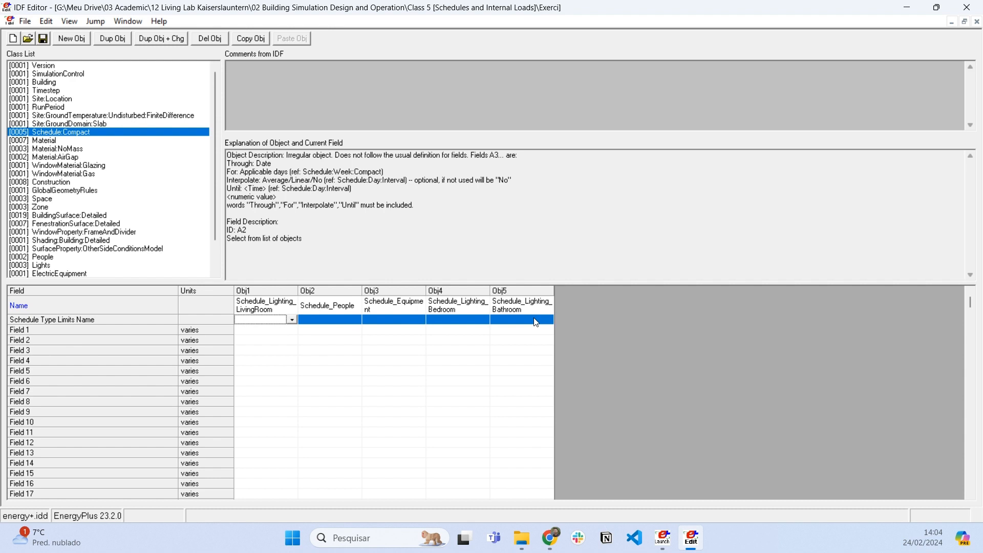
{"action": "left_click", "coordinate": [269, 322]}
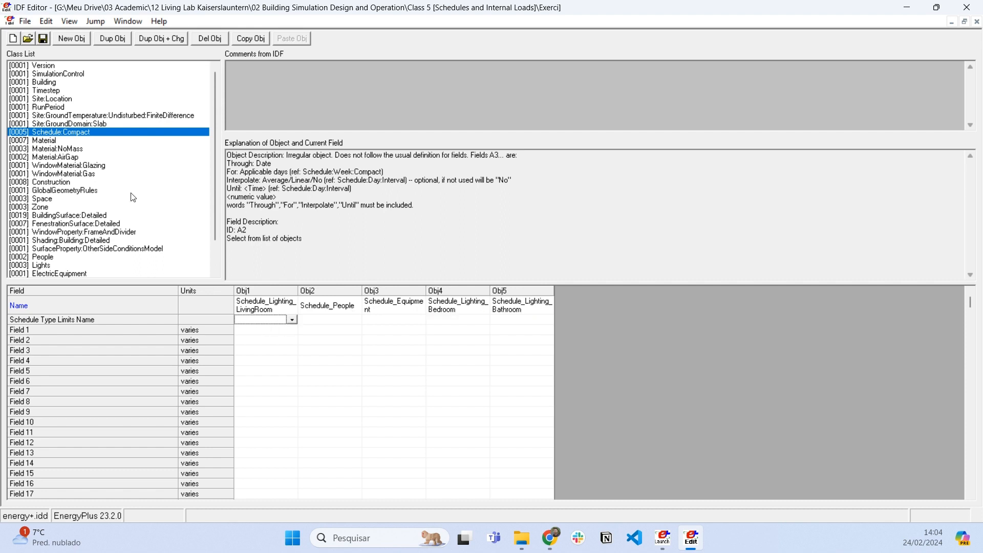
{"action": "left_click", "coordinate": [81, 133]}
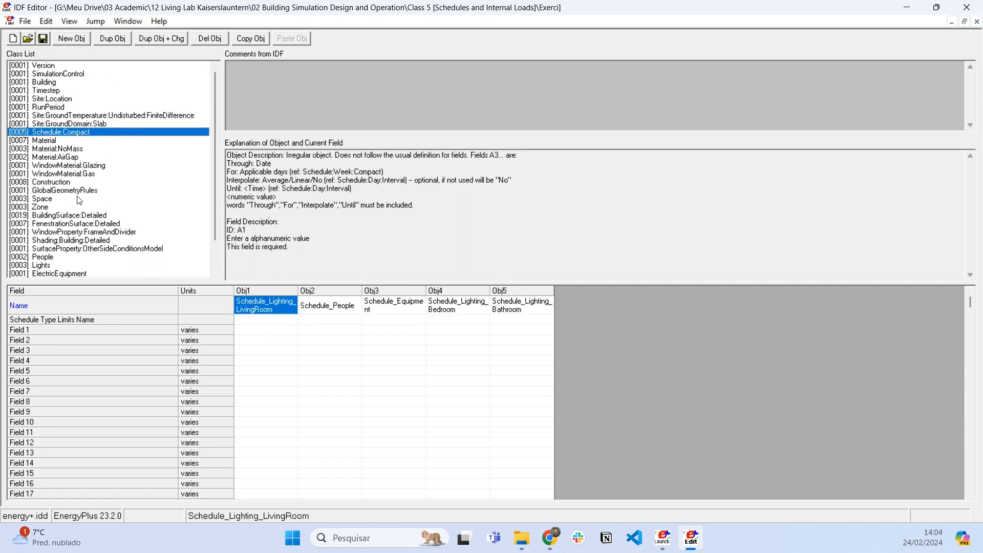
- List all classes again and add a ScheduleTypeLimits object named Percentage
{"action": "key", "text": "ctrl+l"}
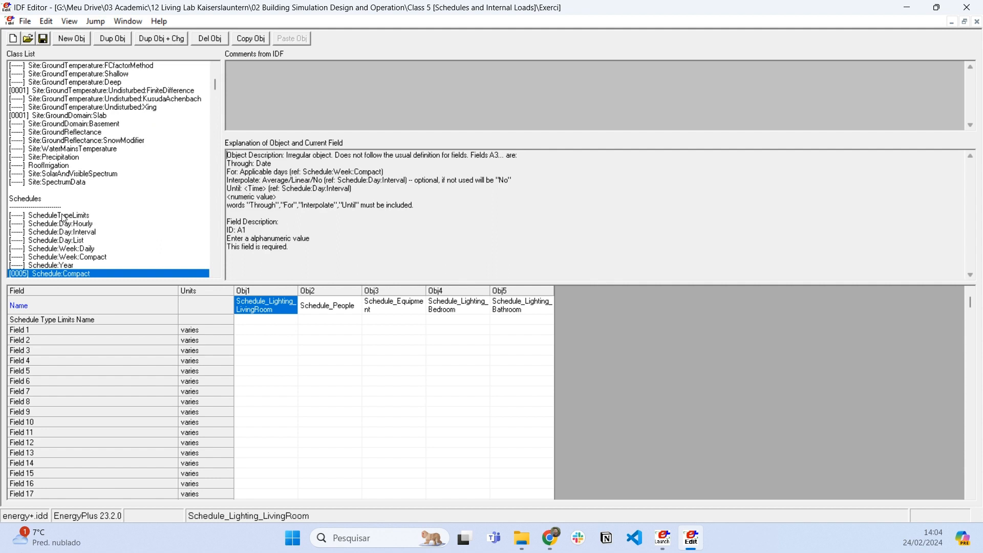
{"action": "left_click", "coordinate": [65, 216]}
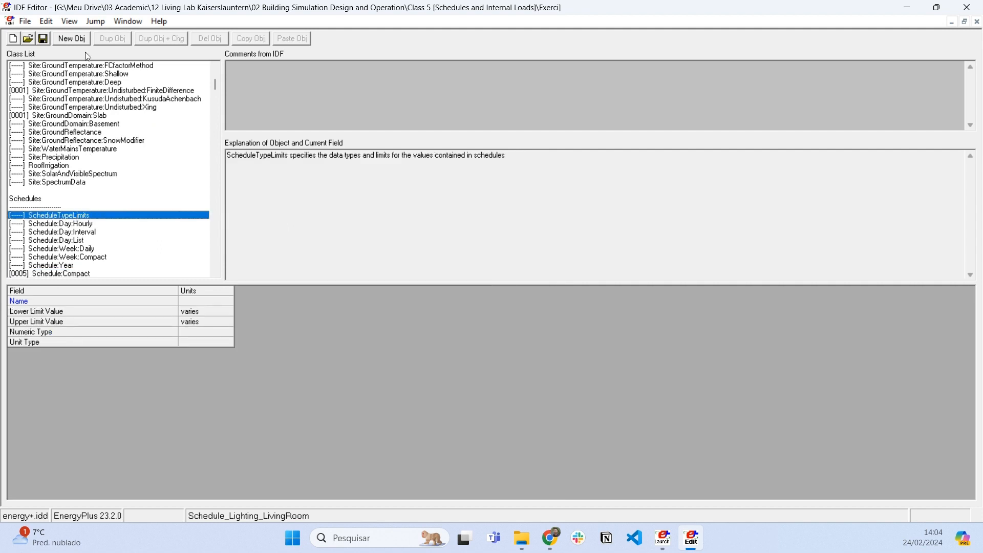
{"action": "left_click", "coordinate": [87, 38]}
{"action": "left_click", "coordinate": [256, 300]}
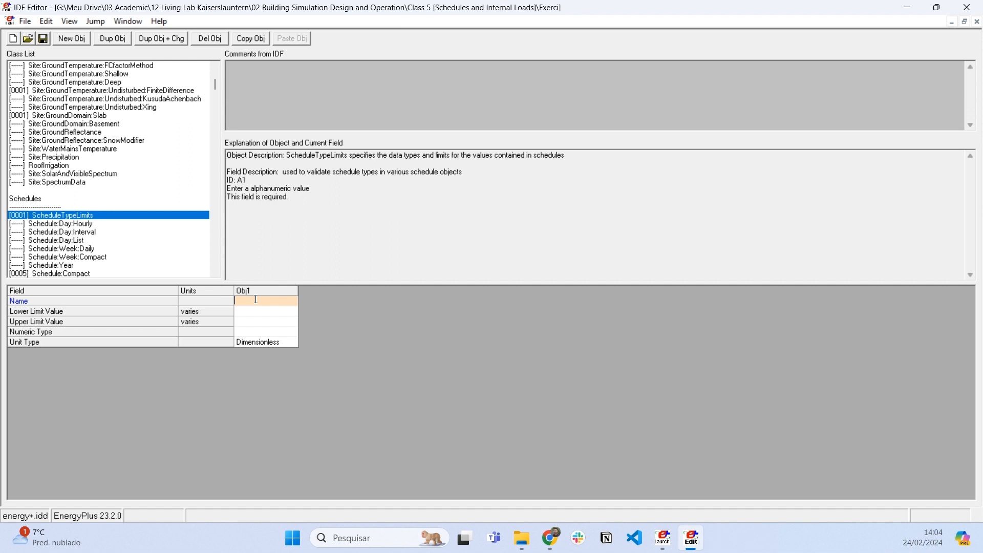
{"action": "type", "text": "Percentage"}
{"action": "key", "text": "Return"}
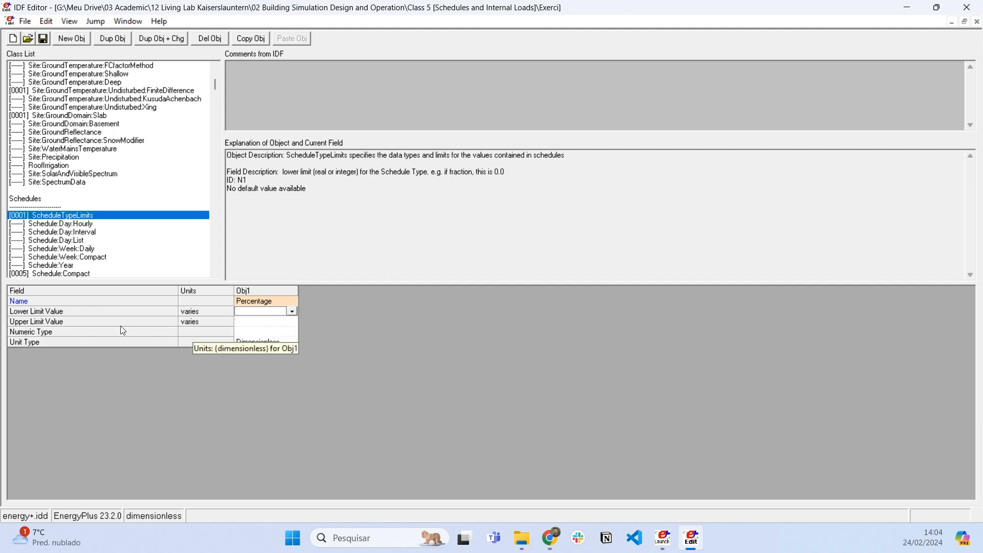
- Set the Percentage type limits to a lower limit value of 0 and an upper limit value of 1
{"action": "left_click", "coordinate": [255, 322]}
{"action": "left_click", "coordinate": [273, 313]}
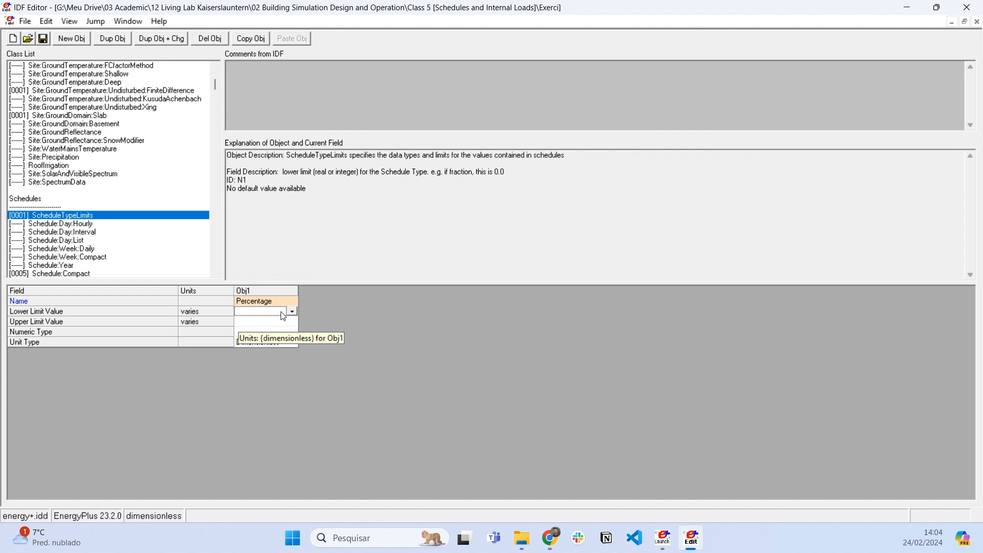
{"action": "type", "text": "0"}
{"action": "type", "text": "1"}
{"action": "key", "text": "Return"}
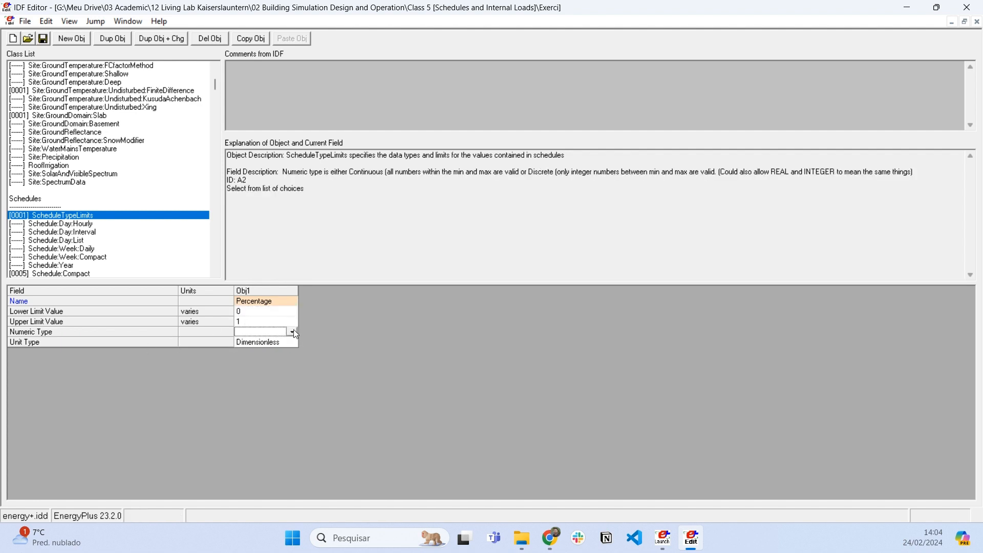
- Set the Percentage type limits' numeric type to Continuous and unit type to Percent
{"action": "left_click", "coordinate": [293, 331]}
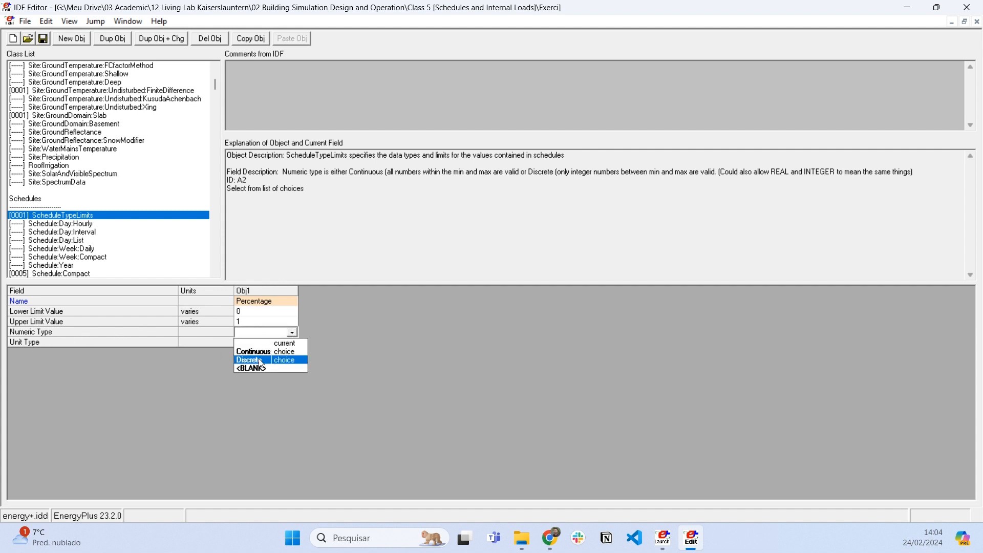
{"action": "left_click", "coordinate": [291, 352]}
{"action": "left_click", "coordinate": [291, 343]}
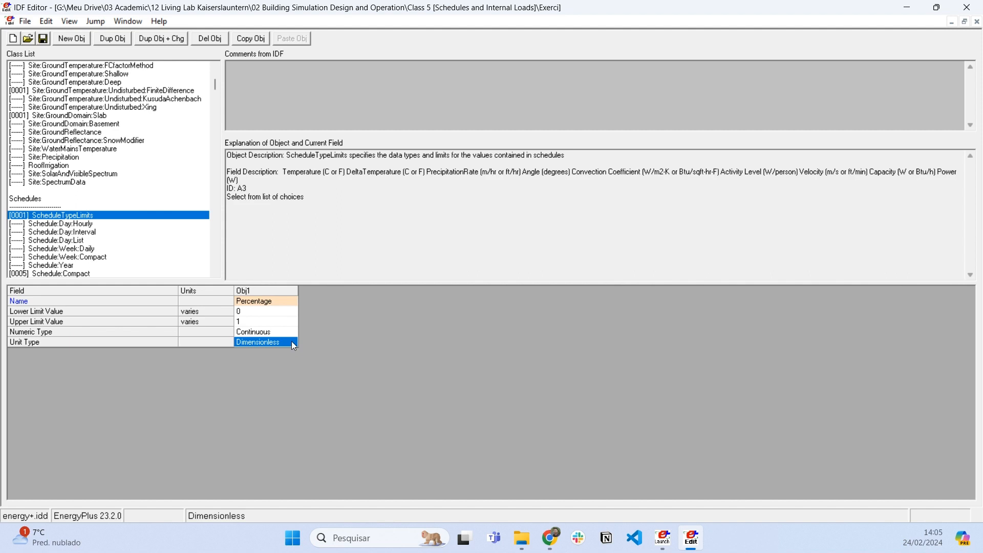
{"action": "left_click", "coordinate": [295, 342]}
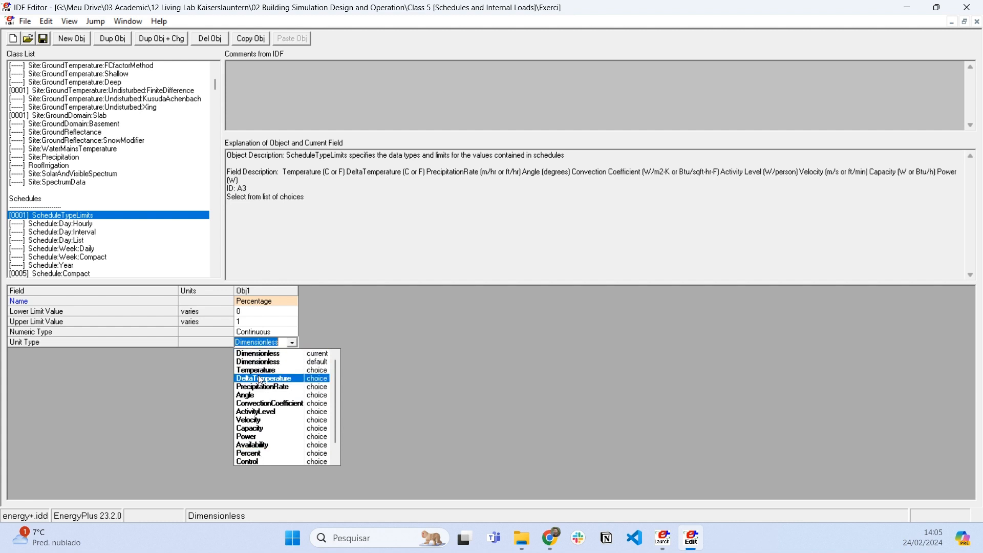
{"action": "left_click", "coordinate": [277, 454]}
{"action": "left_click", "coordinate": [270, 300]}
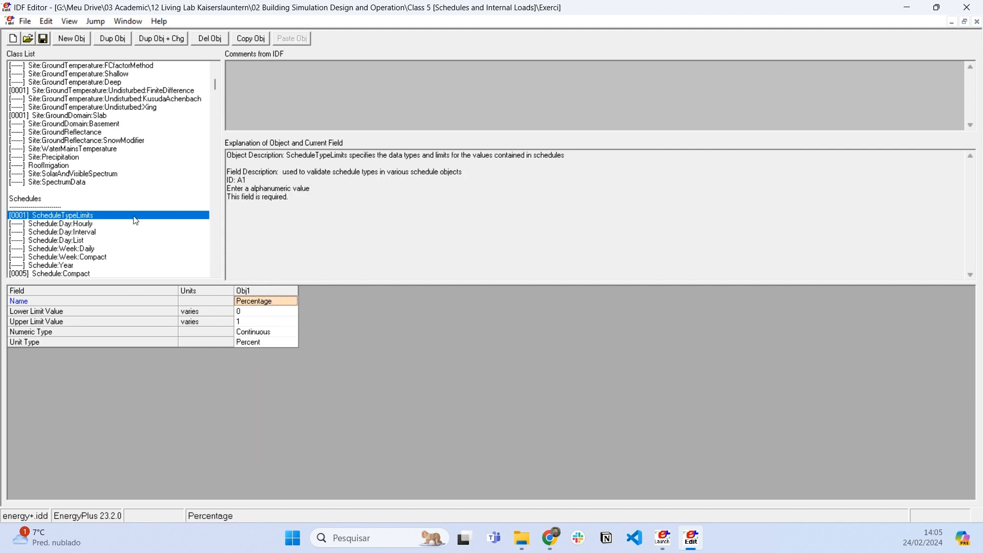
- Add a second ScheduleTypeLimits object and name it Activity
{"action": "left_click", "coordinate": [72, 39]}
{"action": "left_click", "coordinate": [310, 302]}
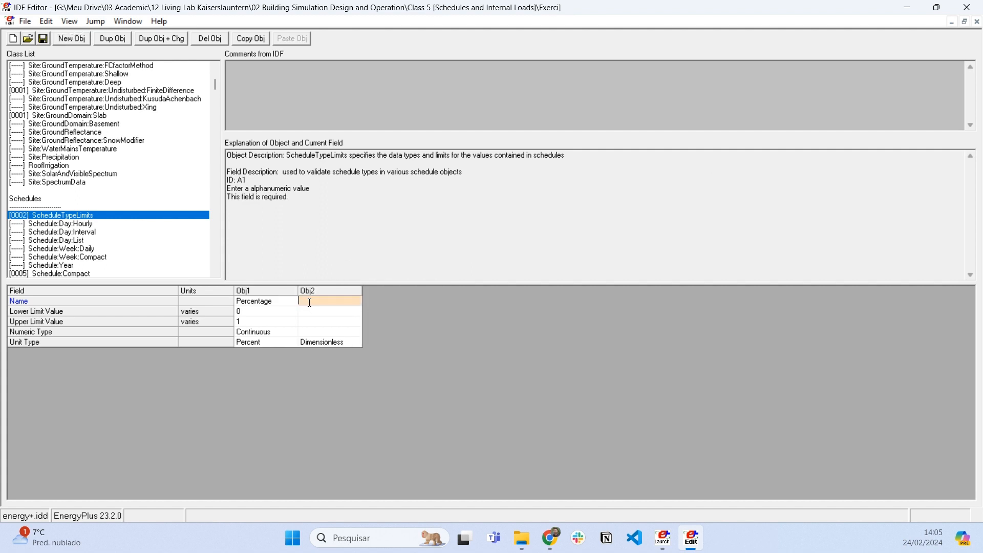
{"action": "type", "text": "Activity"}
{"action": "key", "text": "Return"}
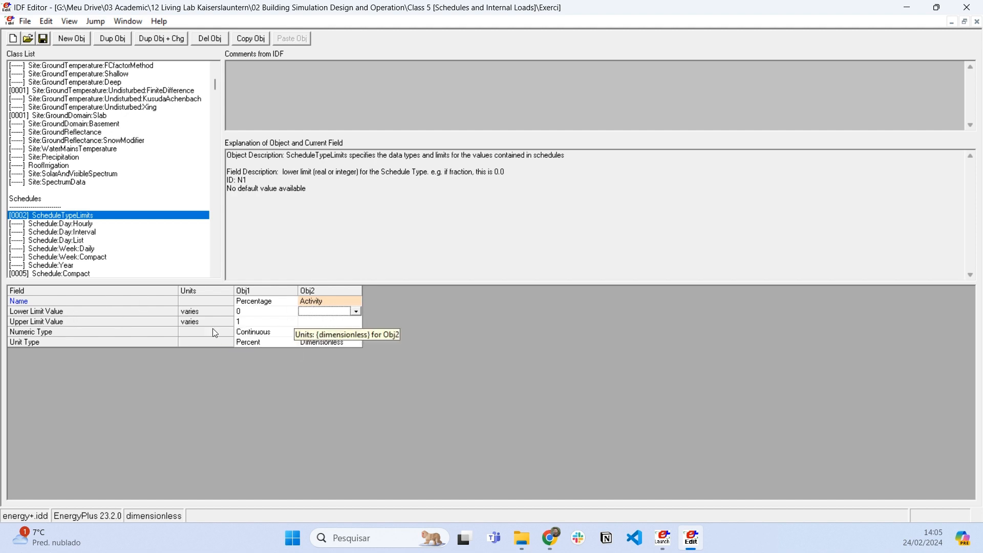
- Leave the Activity limits blank, and set its numeric type to Continuous and its unit type to ActivityLevel
{"action": "key", "text": "Return"}
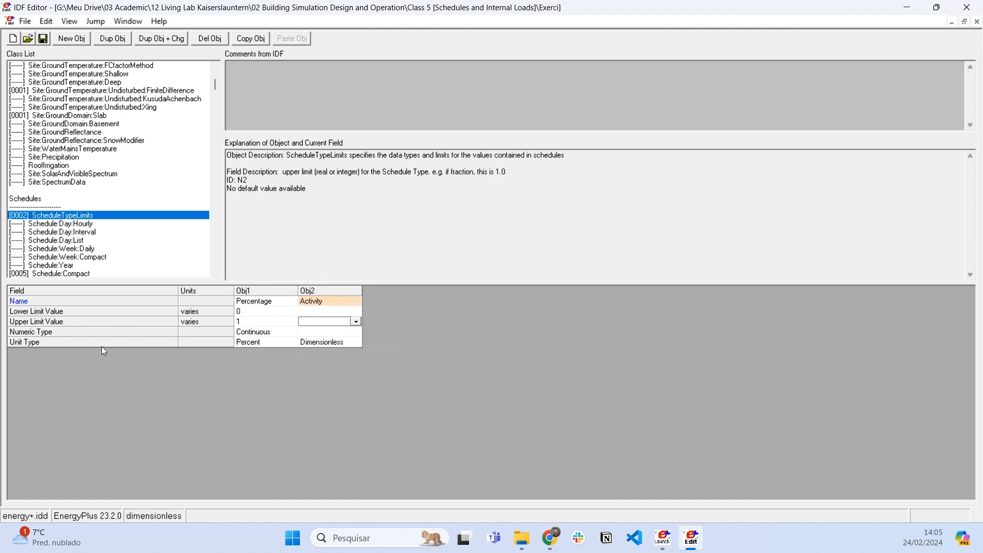
{"action": "left_click", "coordinate": [339, 332]}
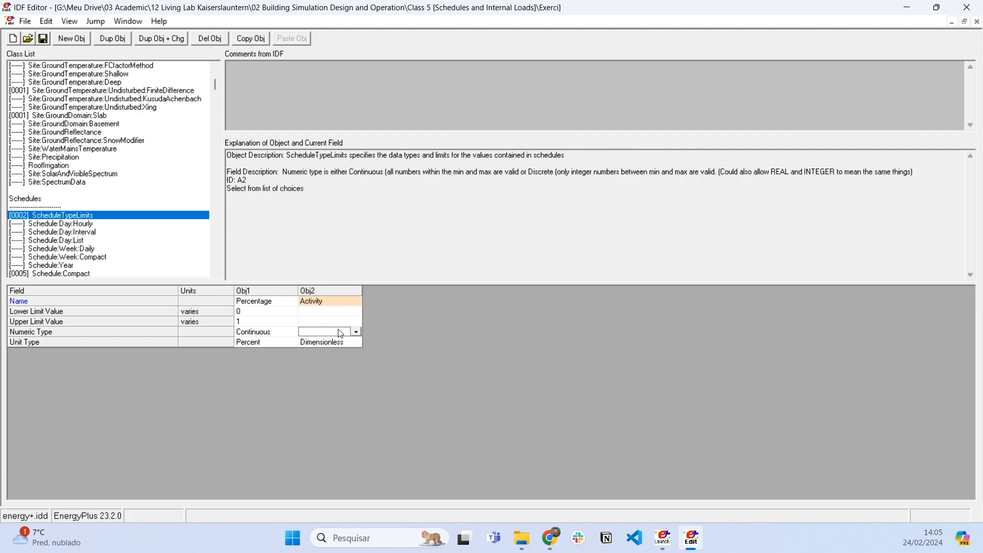
{"action": "left_click", "coordinate": [357, 333]}
{"action": "left_click", "coordinate": [358, 346]}
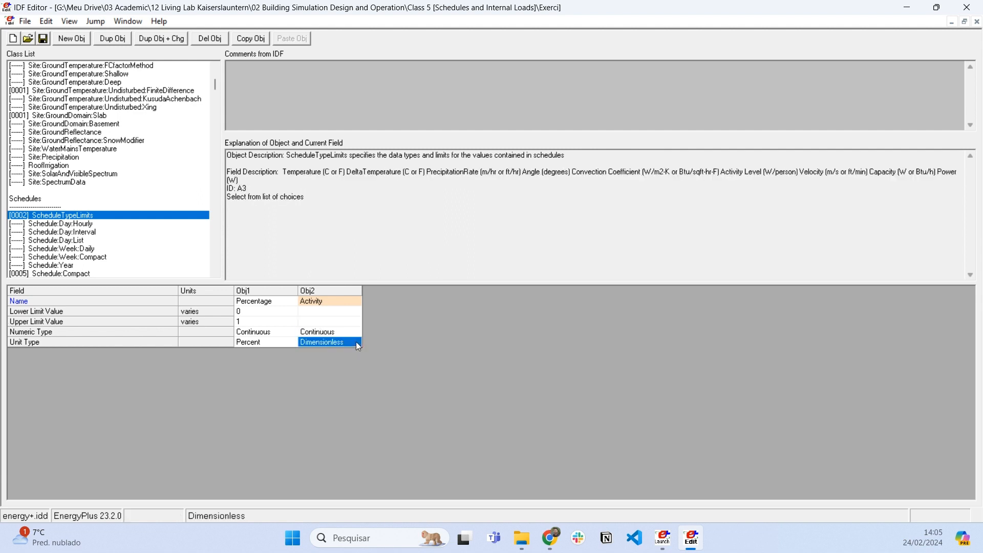
{"action": "left_click", "coordinate": [359, 344]}
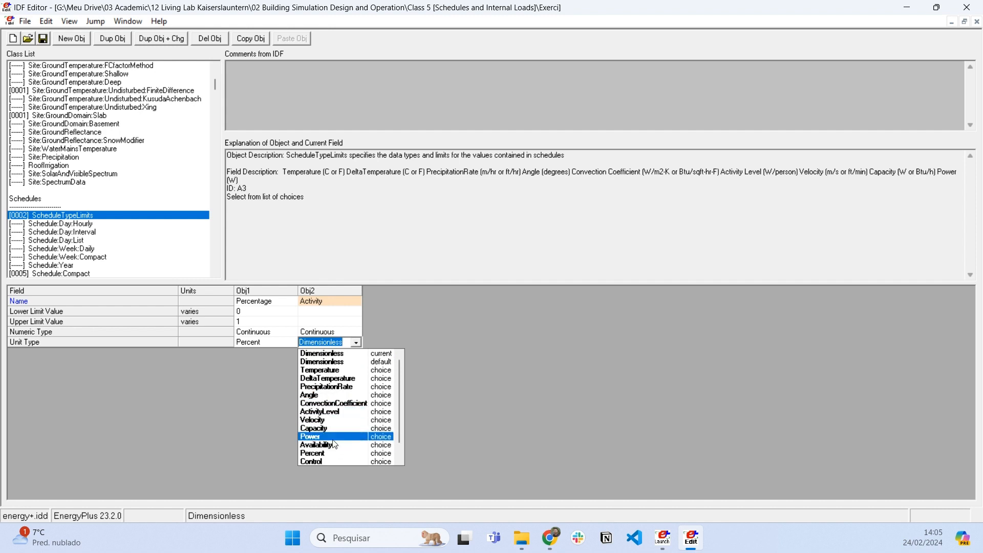
{"action": "left_click", "coordinate": [333, 413]}
{"action": "left_click", "coordinate": [330, 314]}
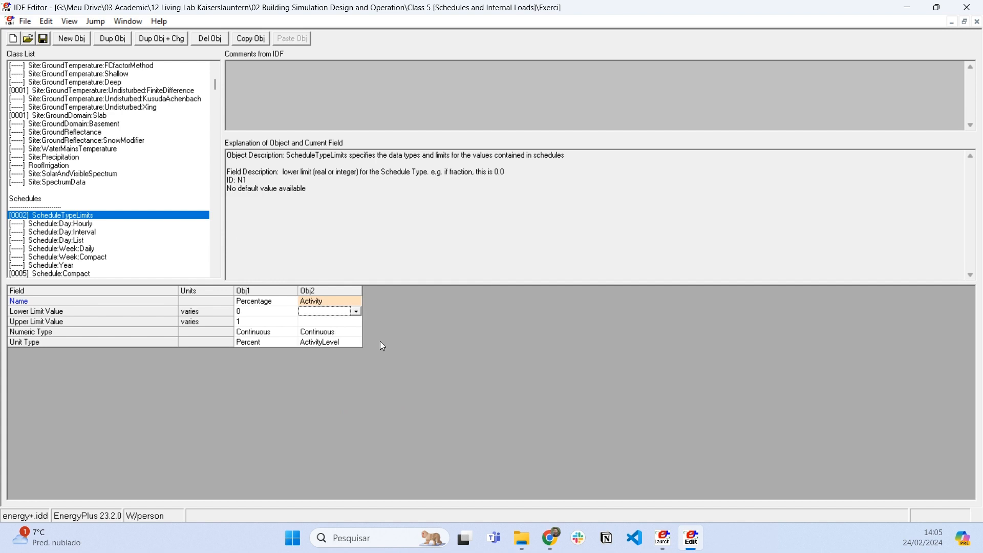
- In Schedule:Compact, assign the Percentage schedule type limits to all five lighting, people and equipment schedules
{"action": "left_click", "coordinate": [81, 274]}
{"action": "left_click", "coordinate": [276, 321]}
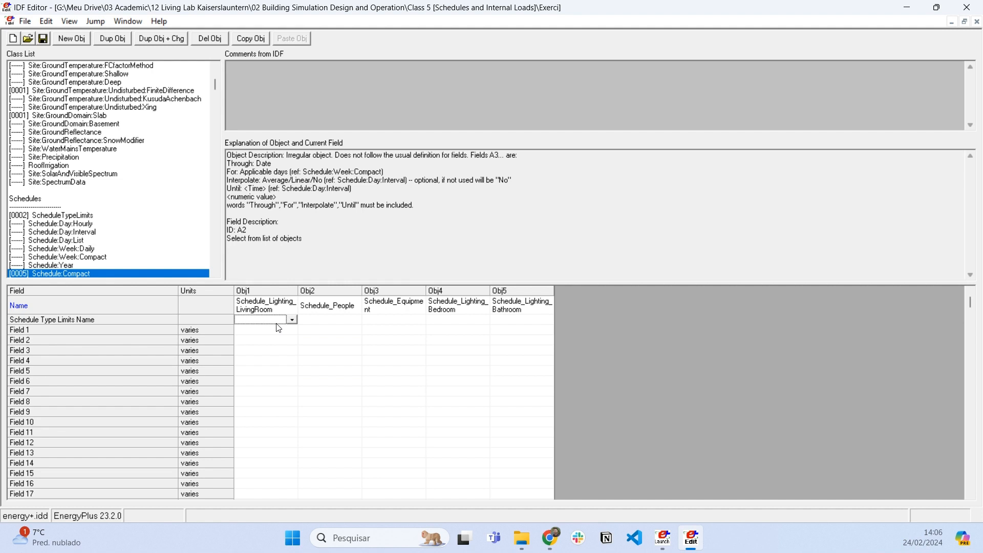
{"action": "left_click", "coordinate": [291, 320]}
{"action": "left_click", "coordinate": [266, 338]}
{"action": "left_click", "coordinate": [348, 321]}
{"action": "left_click", "coordinate": [356, 320]}
{"action": "left_click", "coordinate": [335, 338]}
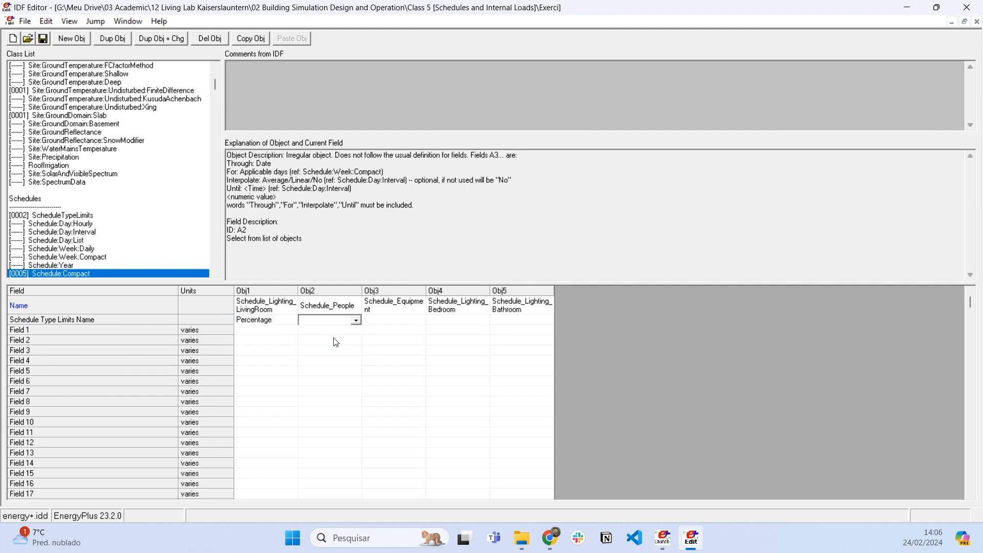
{"action": "left_click", "coordinate": [419, 323]}
{"action": "left_click", "coordinate": [420, 320]}
{"action": "left_click", "coordinate": [429, 335]}
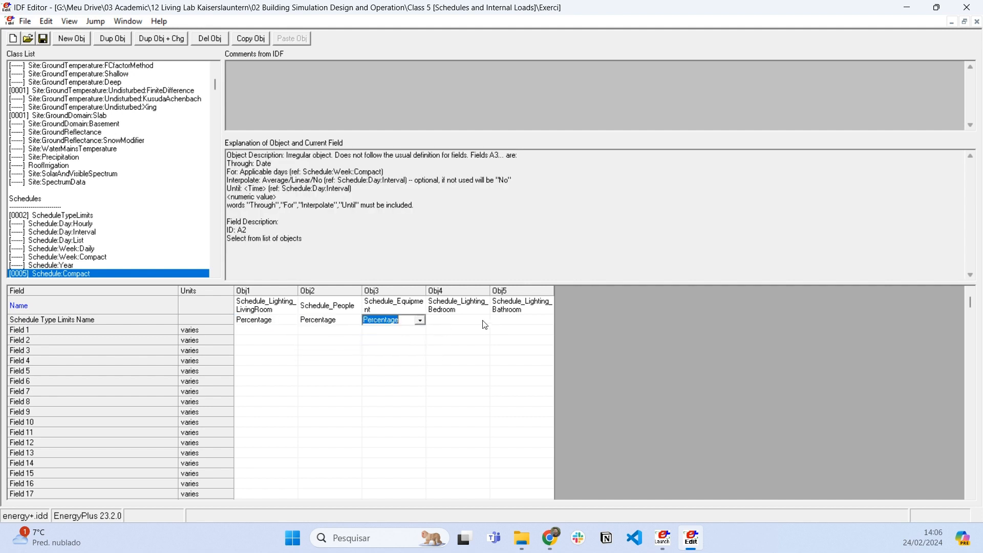
{"action": "left_click", "coordinate": [485, 321]}
{"action": "left_click", "coordinate": [484, 320]}
{"action": "left_click", "coordinate": [446, 331]}
- Resize the compact schedule object columns so each full schedule name fits on one line
{"action": "left_click", "coordinate": [339, 294]}
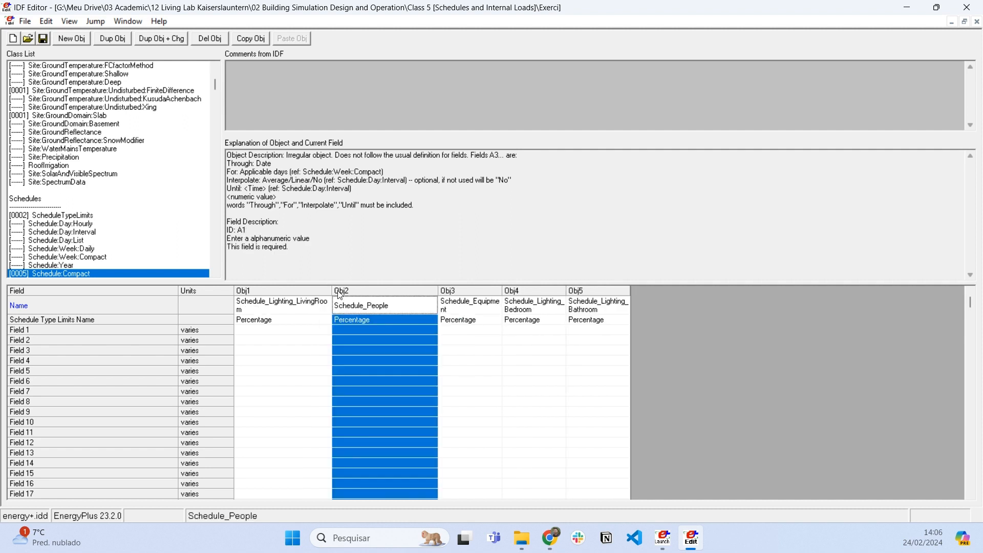
{"action": "double_click", "coordinate": [331, 291]}
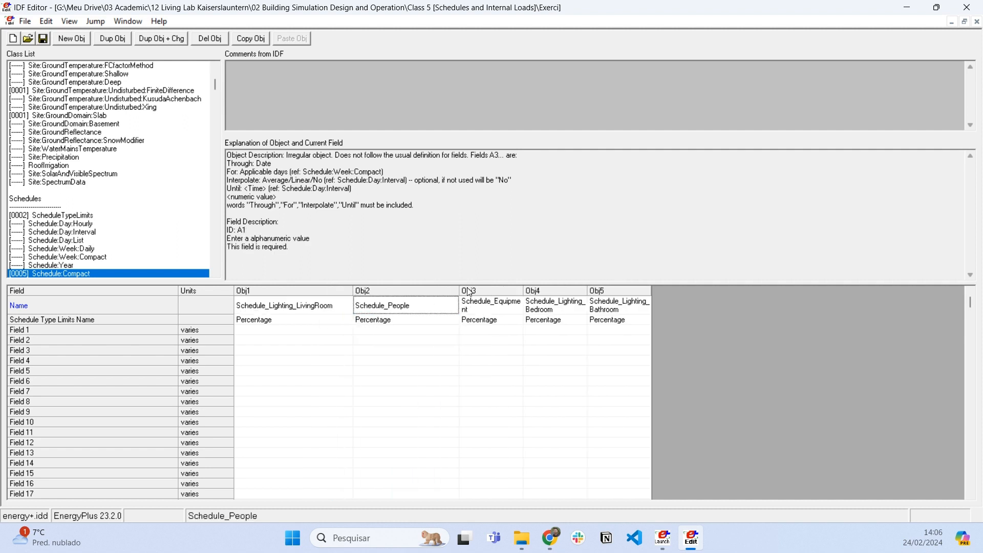
{"action": "left_click_drag", "start_coordinate": [459, 290], "coordinate": [494, 290]}
{"action": "left_click_drag", "start_coordinate": [558, 290], "coordinate": [595, 291]}
{"action": "left_click_drag", "start_coordinate": [655, 290], "coordinate": [691, 288]}
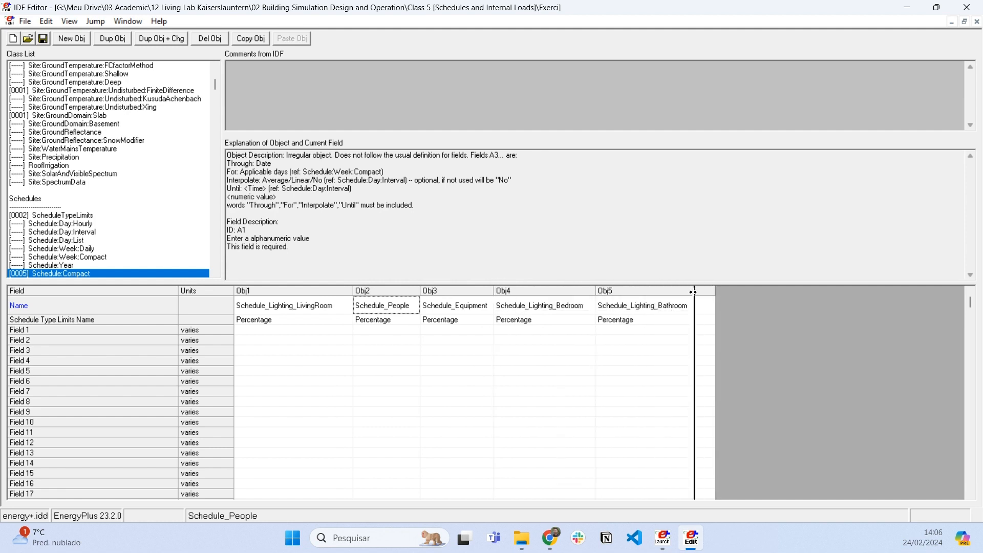
- Examine the Schedule:Compact explanation of the required words Through, For, Interpolate and Until for Field 1
{"action": "left_click", "coordinate": [271, 332]}
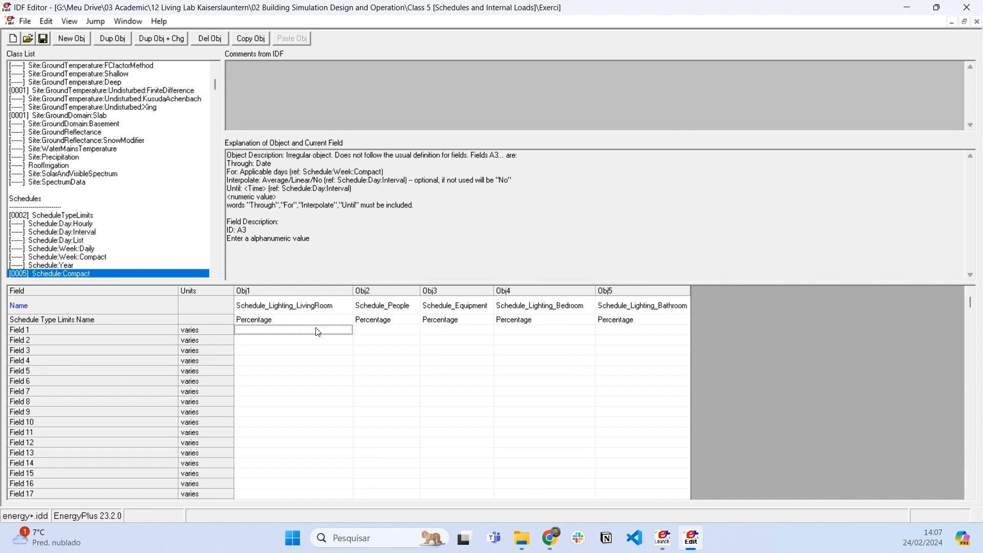
{"action": "left_click_drag", "start_coordinate": [414, 205], "coordinate": [247, 205]}
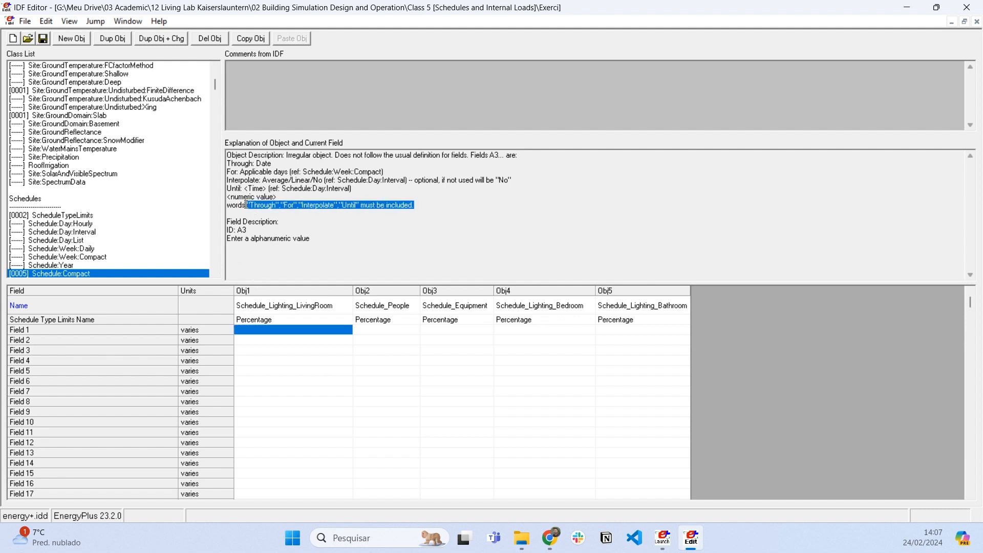
{"action": "left_click", "coordinate": [305, 332]}
{"action": "left_click_drag", "start_coordinate": [247, 204], "coordinate": [361, 205]}
{"action": "left_click", "coordinate": [328, 205]}
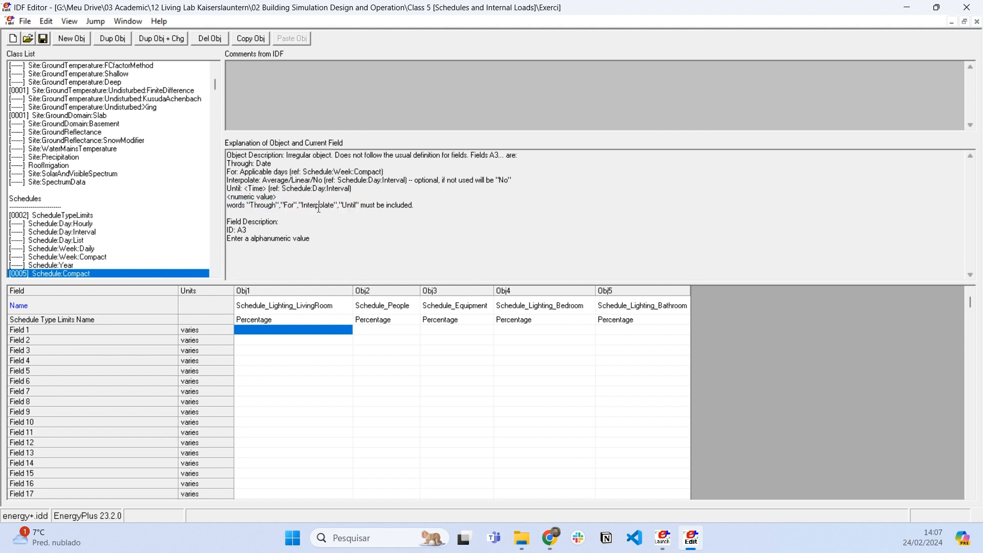
{"action": "left_click_drag", "start_coordinate": [335, 206], "coordinate": [357, 203]}
{"action": "left_click", "coordinate": [310, 331]}
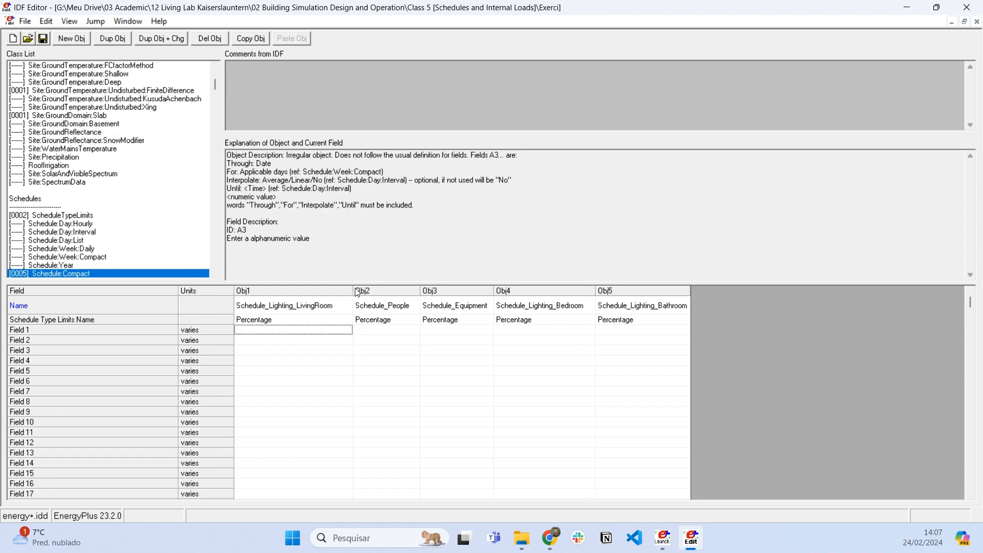
- Enter THROUGH: 12/31 as Field 1 of Schedule_Lighting_LivingRoom, with its column slightly narrowed
{"action": "left_click_drag", "start_coordinate": [353, 290], "coordinate": [344, 290]}
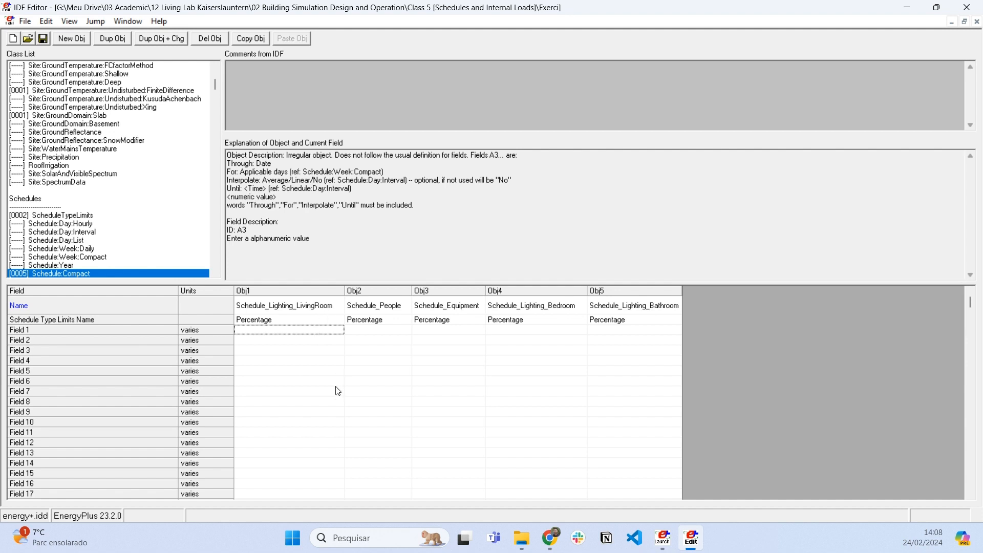
{"action": "type", "text": "THROUGH: 21/"}
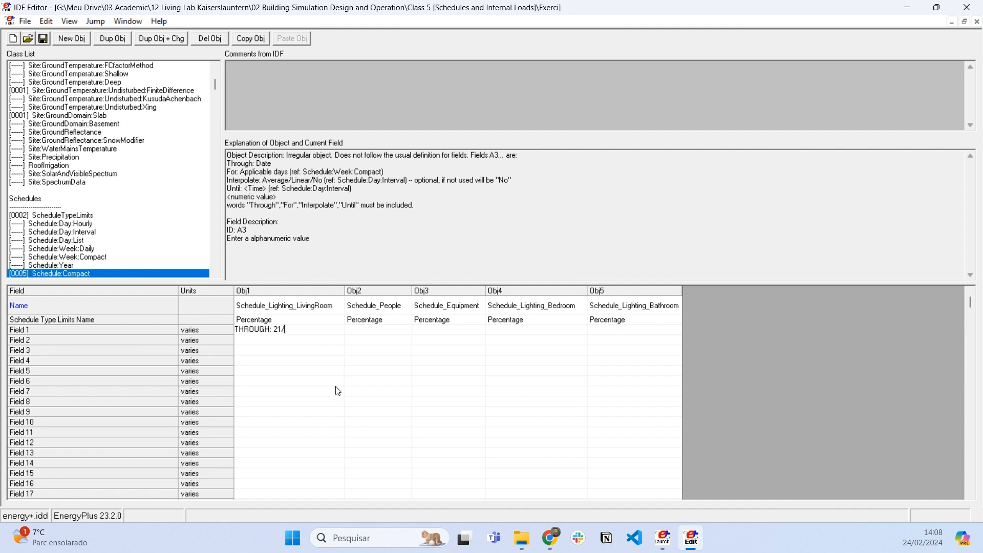
{"action": "key", "text": "BackSpace"}
{"action": "key", "text": "BackSpace"}
{"action": "key", "text": "BackSpace"}
{"action": "key", "text": "BackSpace"}
{"action": "type", "text": "12/31"}
{"action": "key", "text": "Return"}
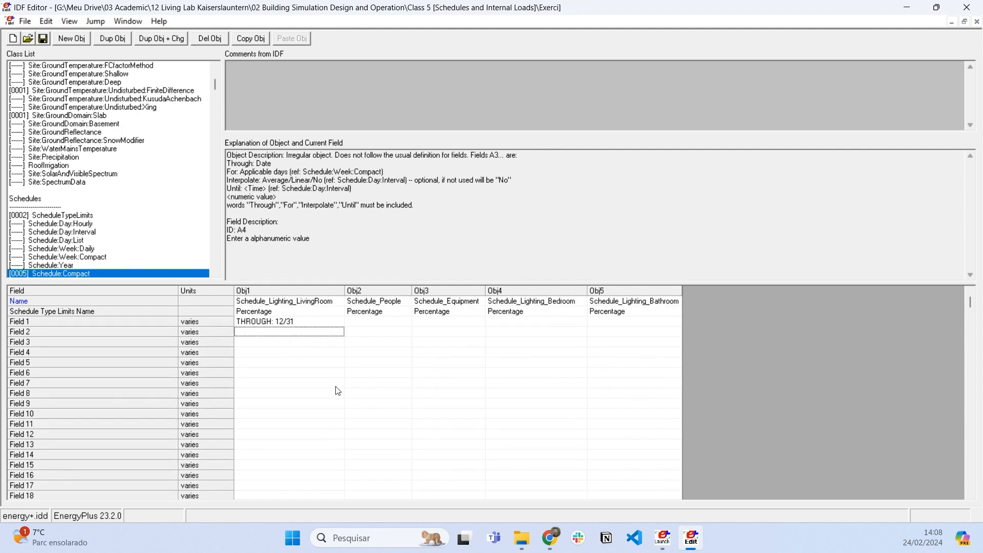
- Enter FOR: AllDays as Field 2 of the living room lighting schedule
{"action": "type", "text": "FOR: ALL"}
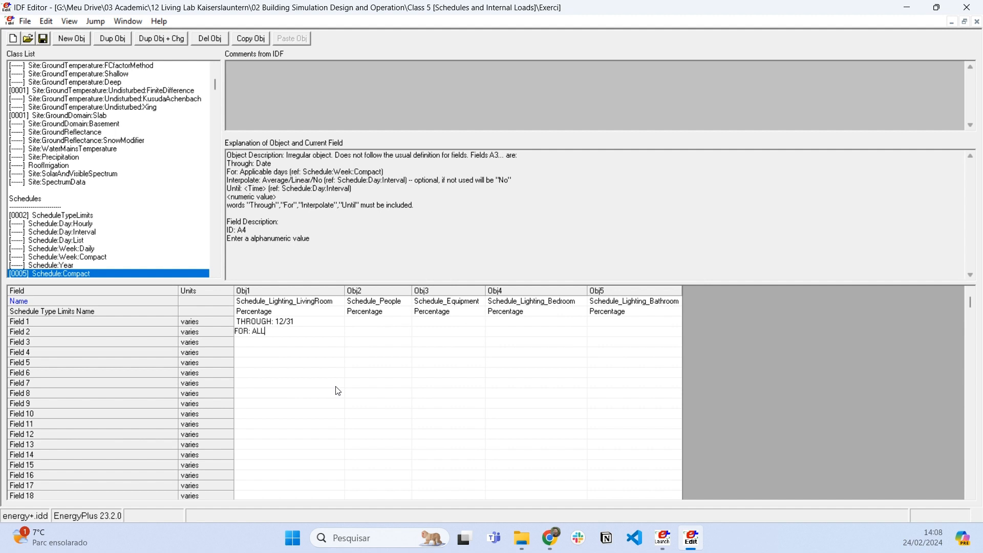
{"action": "key", "text": "BackSpace"}
{"action": "key", "text": "BackSpace"}
{"action": "key", "text": "BackSpace"}
{"action": "type", "text": "AllDays"}
{"action": "key", "text": "Return"}
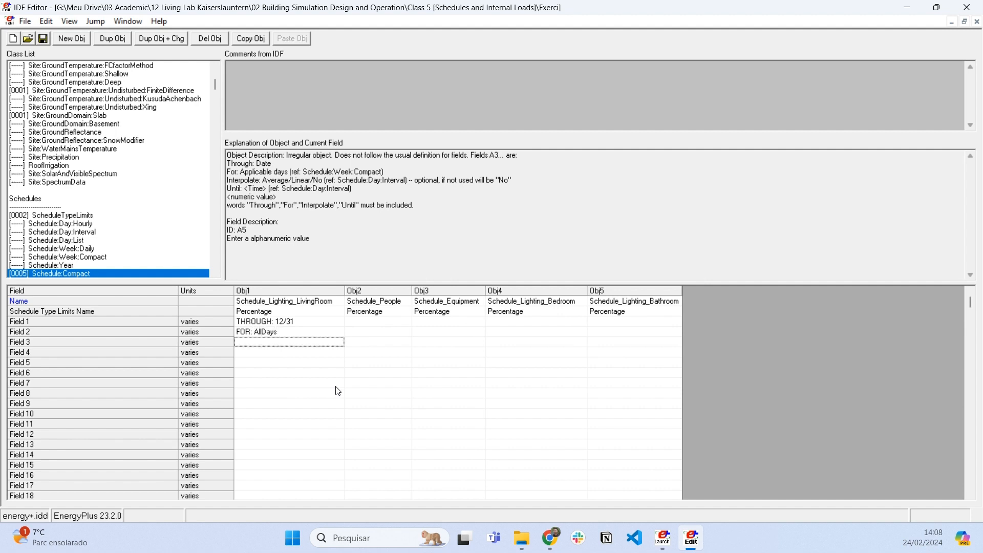
- Add the first period to the living room lighting schedule: Until: 20:00 in Field 3 with value 1 in Field 4
{"action": "type", "text": "Until: 20:00"}
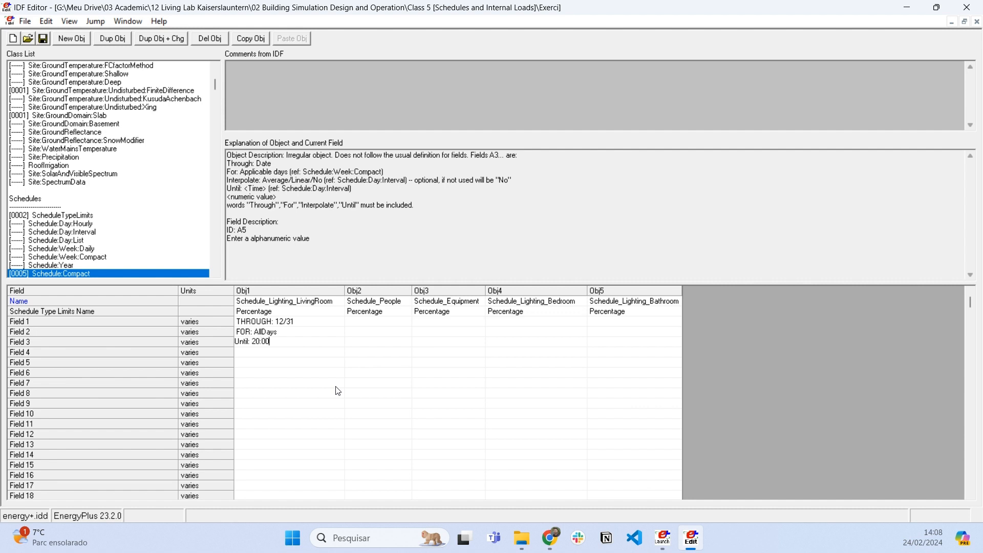
{"action": "key", "text": "Return"}
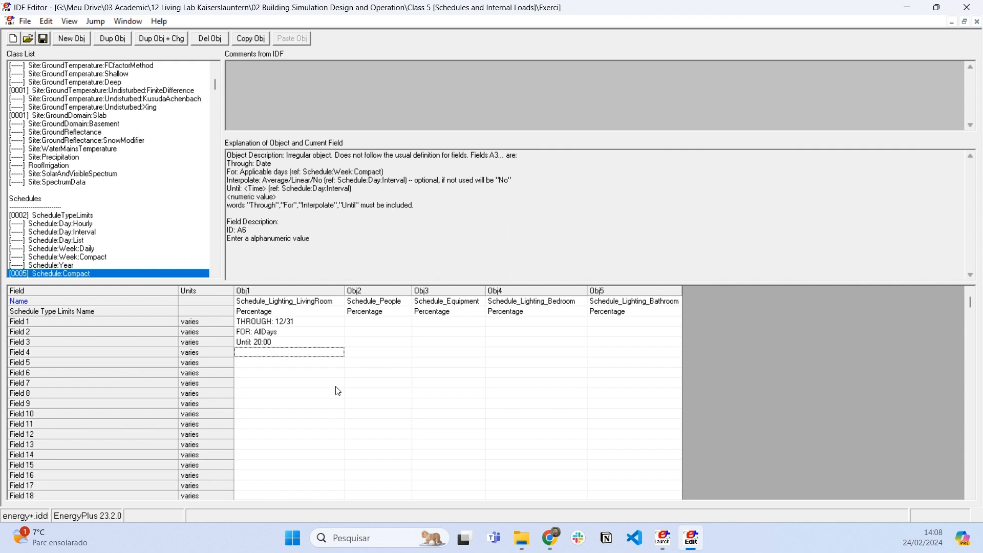
{"action": "type", "text": "1"}
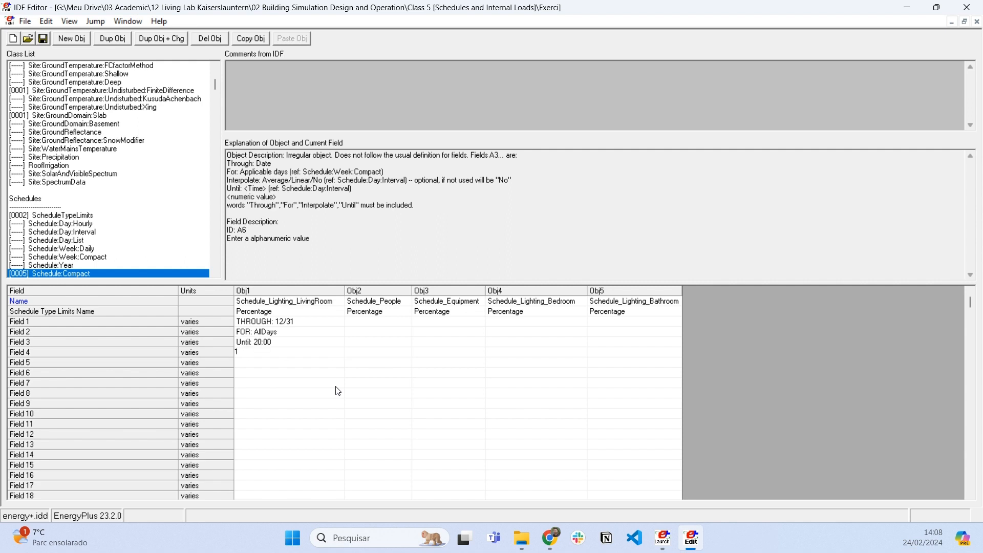
{"action": "key", "text": "Return"}
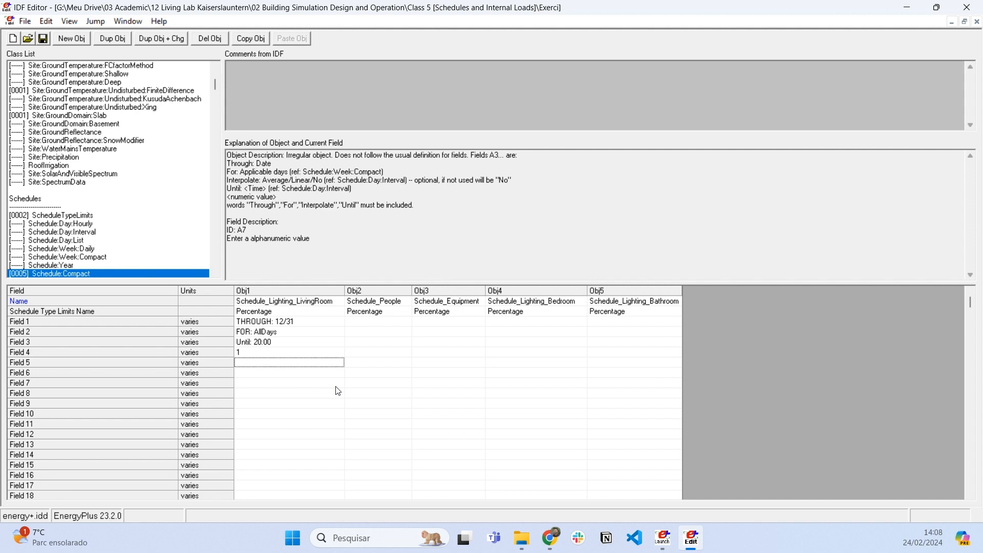
- Enter Until: 22:00 in Field 5 of the living room lighting schedule, and change its Field 4 value to 0
{"action": "type", "text": "Until:"}
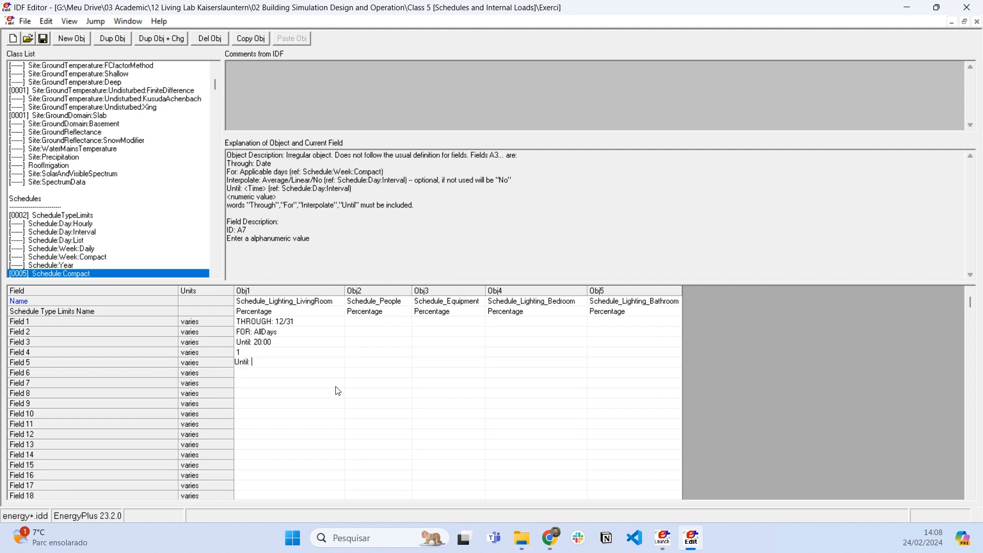
{"action": "type", "text": " 22:00"}
{"action": "key", "text": "Return"}
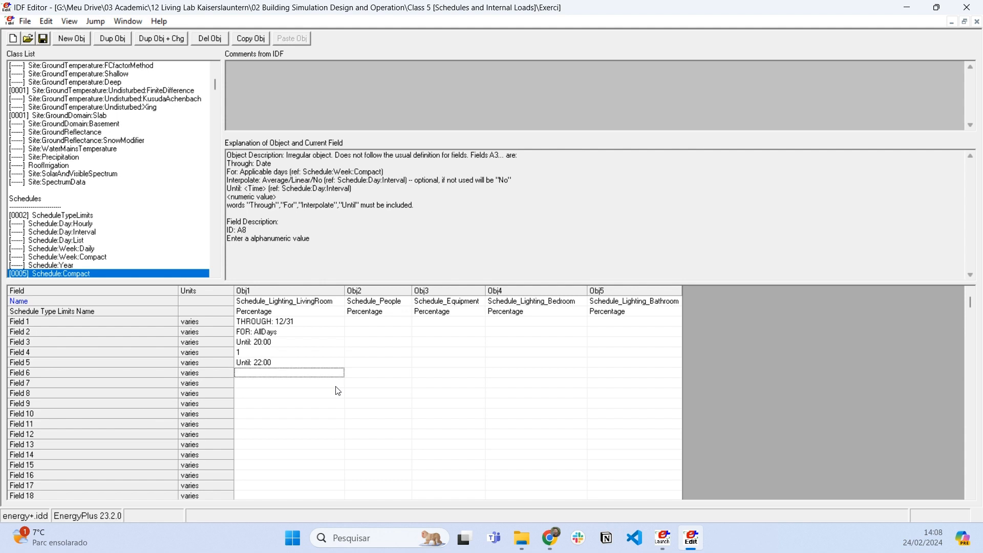
{"action": "left_click", "coordinate": [263, 352]}
{"action": "left_click", "coordinate": [267, 343]}
{"action": "double_click", "coordinate": [256, 353]}
{"action": "type", "text": "0"}
- Set Field 6 of the living room lighting schedule to 1 for the period ending at 22:00
{"action": "left_click", "coordinate": [263, 370]}
{"action": "left_click", "coordinate": [279, 366]}
{"action": "left_click", "coordinate": [273, 374]}
{"action": "type", "text": "1"}
- Close the living room lighting schedule's day with Until: 24:00 in Field 7 and value 0 in Field 8
{"action": "left_click", "coordinate": [269, 384]}
{"action": "type", "text": "Unti"}
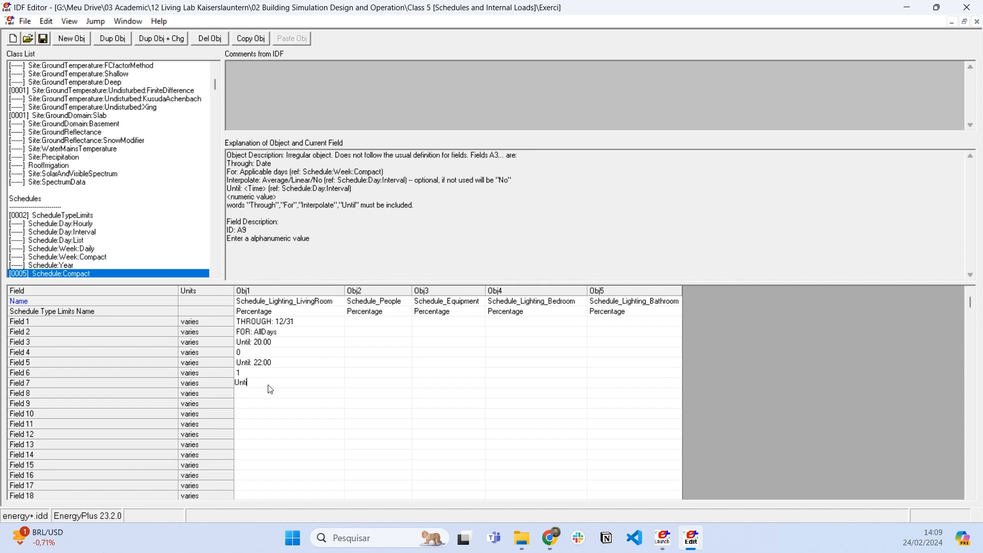
{"action": "type", "text": "l: 00"}
{"action": "key", "text": "BackSpace"}
{"action": "key", "text": "BackSpace"}
{"action": "type", "text": "24:00"}
{"action": "key", "text": "Return"}
{"action": "type", "text": "0"}
{"action": "key", "text": "Return"}
- Review the living room lighting schedule's date range, day type, and each Until time with its value
{"action": "left_click", "coordinate": [277, 322]}
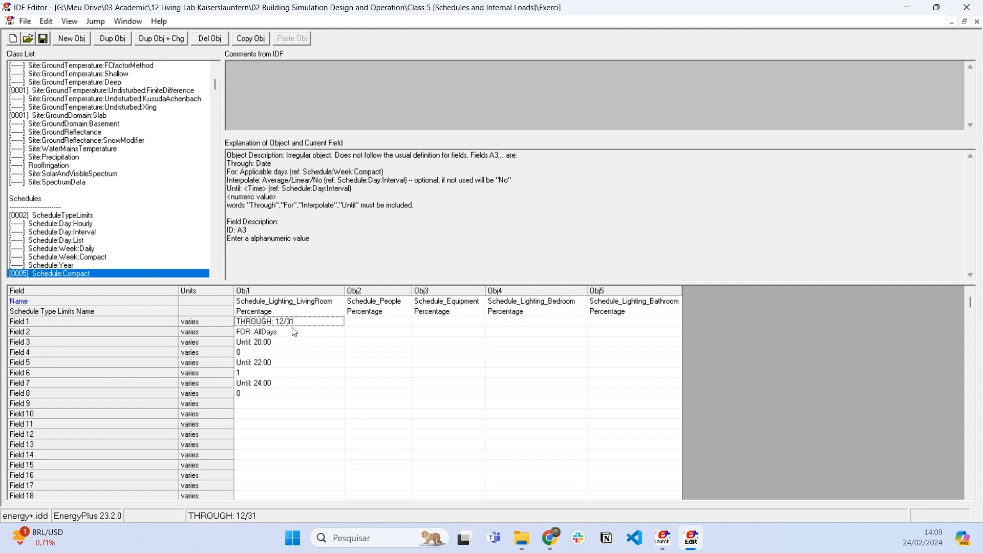
{"action": "left_click", "coordinate": [294, 333]}
{"action": "left_click", "coordinate": [270, 341]}
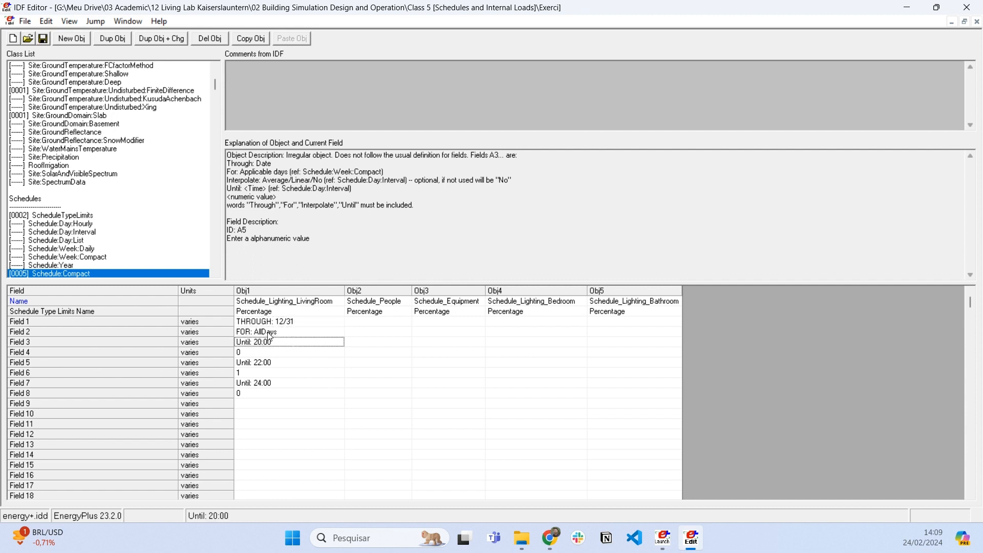
{"action": "double_click", "coordinate": [285, 334]}
{"action": "left_click_drag", "start_coordinate": [286, 333], "coordinate": [233, 337]}
{"action": "left_click", "coordinate": [278, 331]}
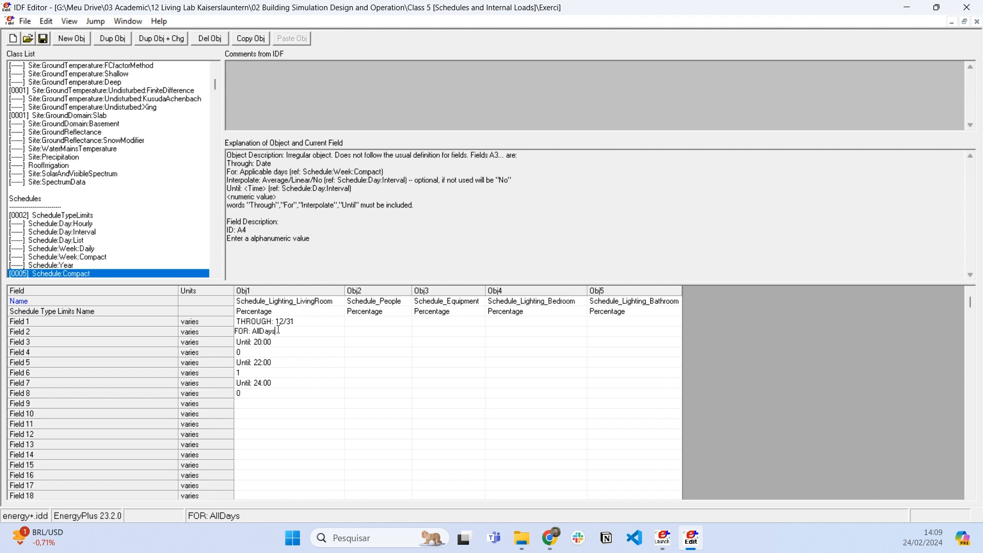
{"action": "left_click", "coordinate": [284, 344]}
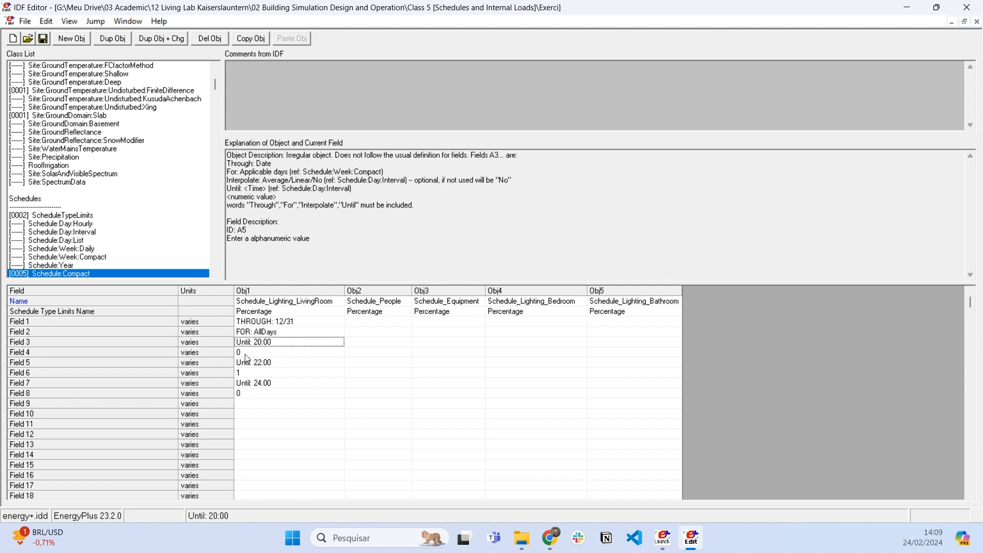
{"action": "left_click", "coordinate": [247, 353]}
{"action": "left_click", "coordinate": [252, 373]}
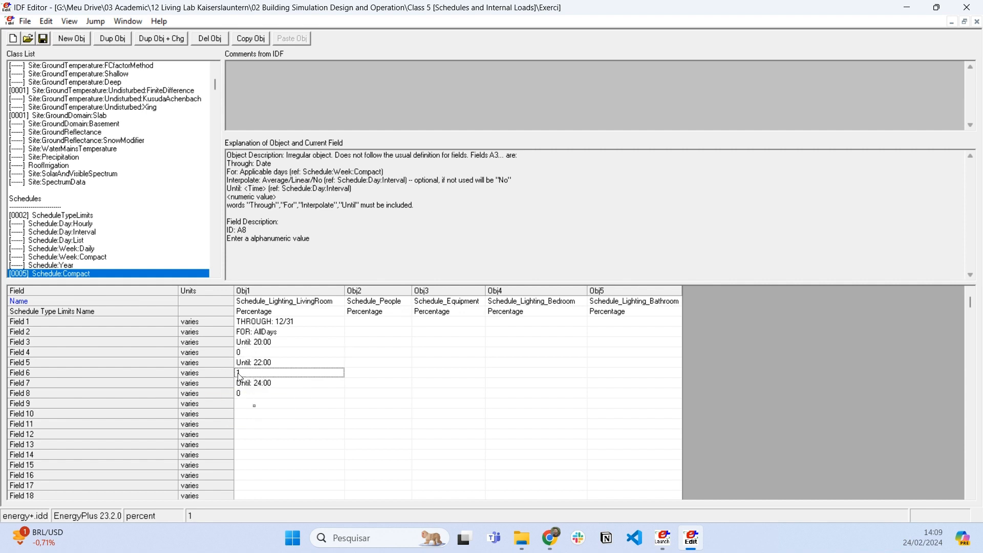
{"action": "left_click", "coordinate": [249, 373]}
{"action": "key", "text": "Return"}
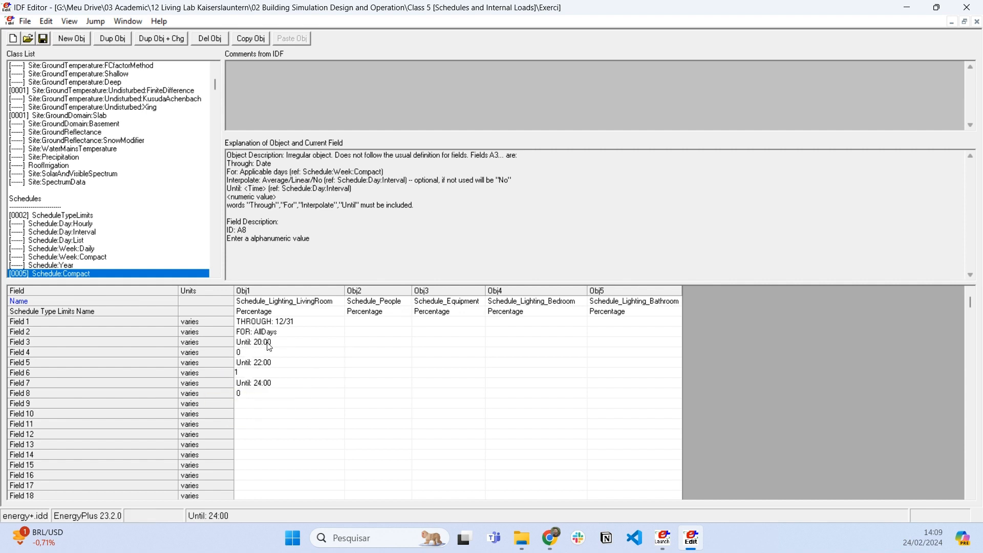
{"action": "left_click", "coordinate": [268, 343]}
{"action": "left_click", "coordinate": [272, 364]}
{"action": "left_click", "coordinate": [251, 373]}
{"action": "left_click", "coordinate": [251, 373]}
{"action": "mouse_move", "coordinate": [251, 373]}
{"action": "left_mouse_down"}
{"action": "mouse_move", "coordinate": [219, 375]}
{"action": "mouse_move", "coordinate": [263, 370]}
{"action": "left_mouse_up"}
{"action": "left_click", "coordinate": [277, 383]}
{"action": "left_click", "coordinate": [275, 365]}
{"action": "left_click", "coordinate": [309, 302]}
{"action": "left_click", "coordinate": [277, 383]}
{"action": "left_click", "coordinate": [279, 373]}
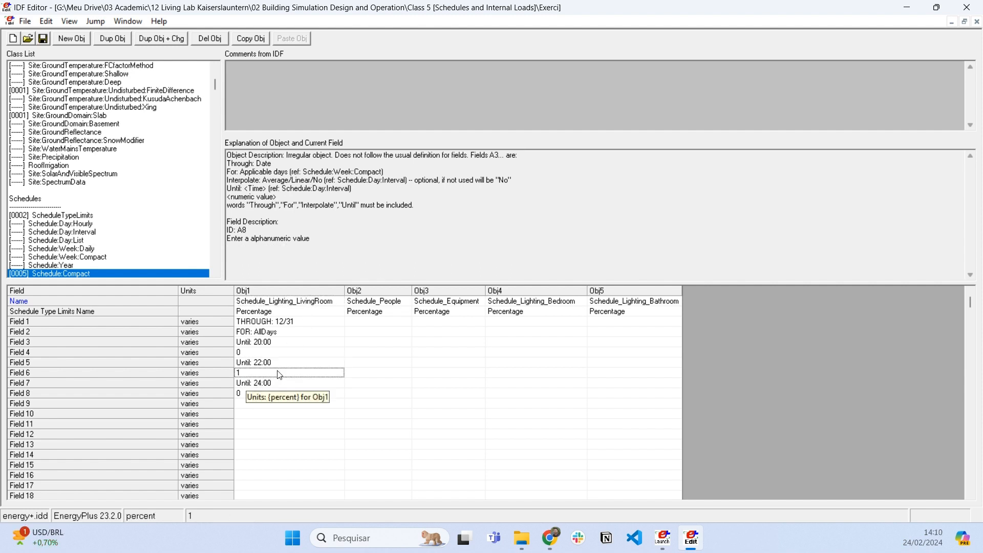
- List only the classes that contain objects, and assign Schedule_Lighting_LivingRoom as the schedule of LightsLivingRoom in Lights
{"action": "scroll", "coordinate": [165, 211], "scroll_direction": "down", "scroll_amount": 1}
{"action": "scroll", "coordinate": [165, 212], "scroll_direction": "down", "scroll_amount": 1}
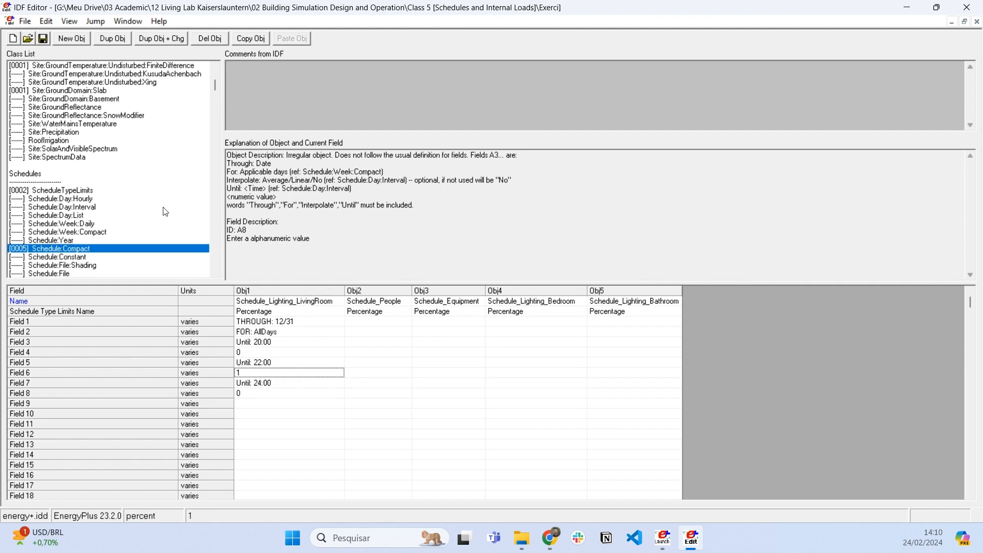
{"action": "key", "text": "ctrl+l"}
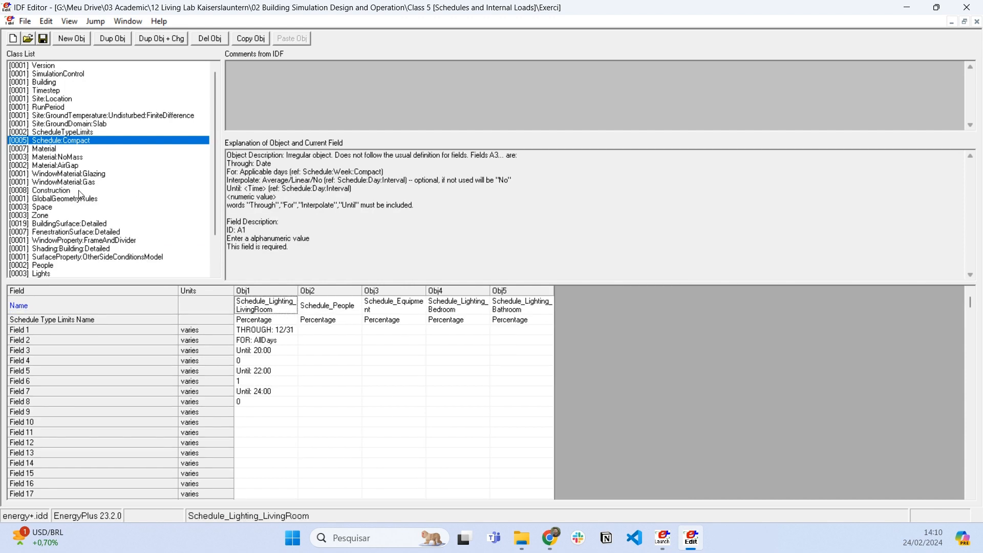
{"action": "left_click", "coordinate": [56, 273]}
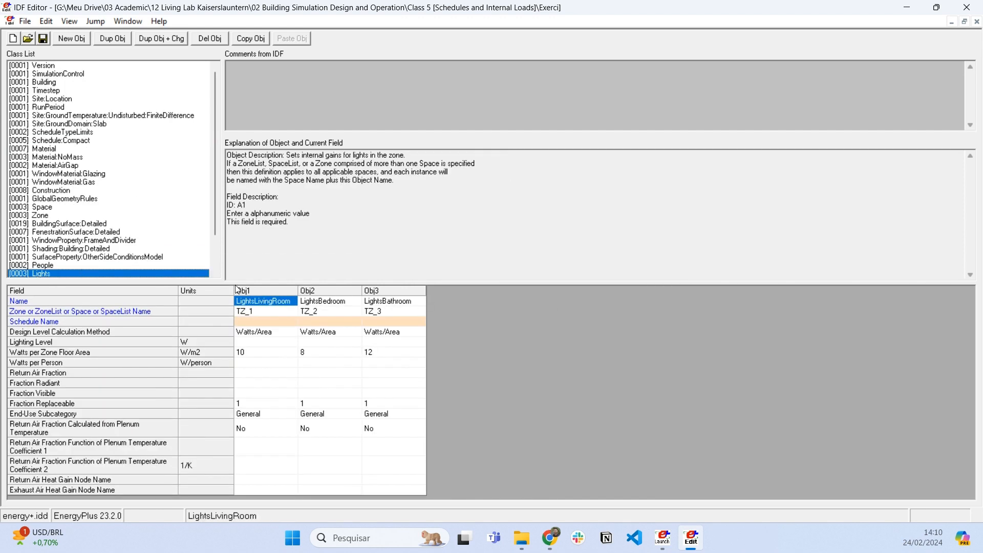
{"action": "left_click", "coordinate": [293, 322]}
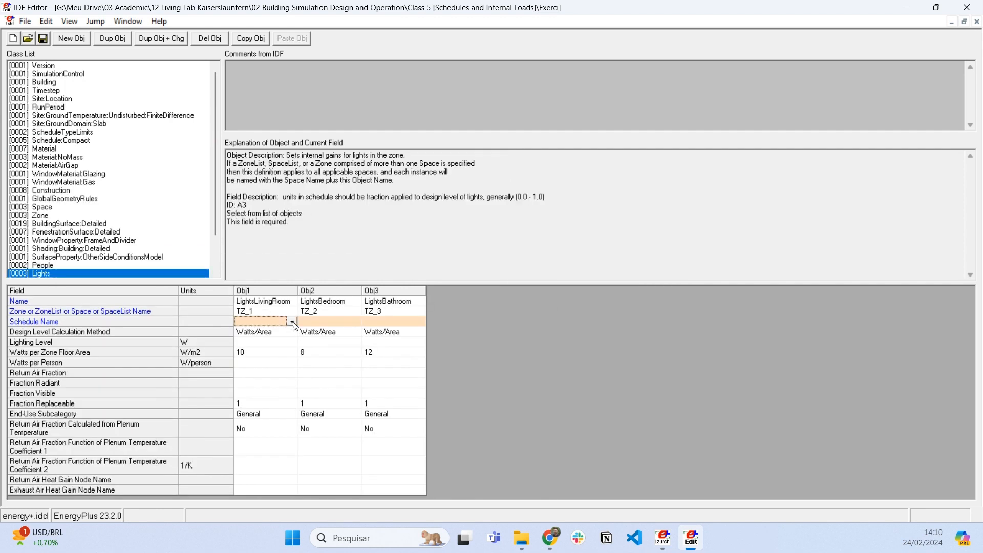
{"action": "left_click", "coordinate": [292, 322]}
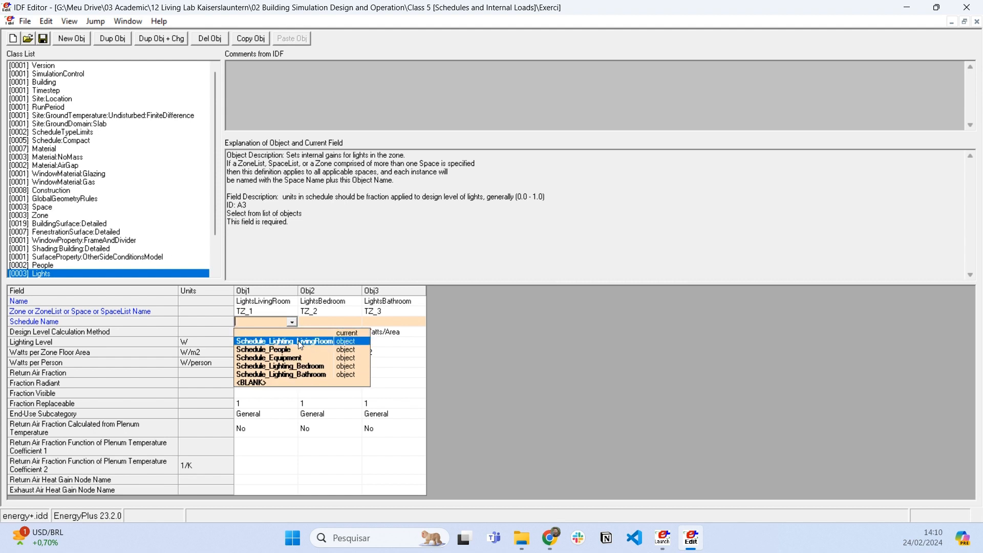
{"action": "left_click", "coordinate": [299, 342]}
{"action": "left_click", "coordinate": [289, 363]}
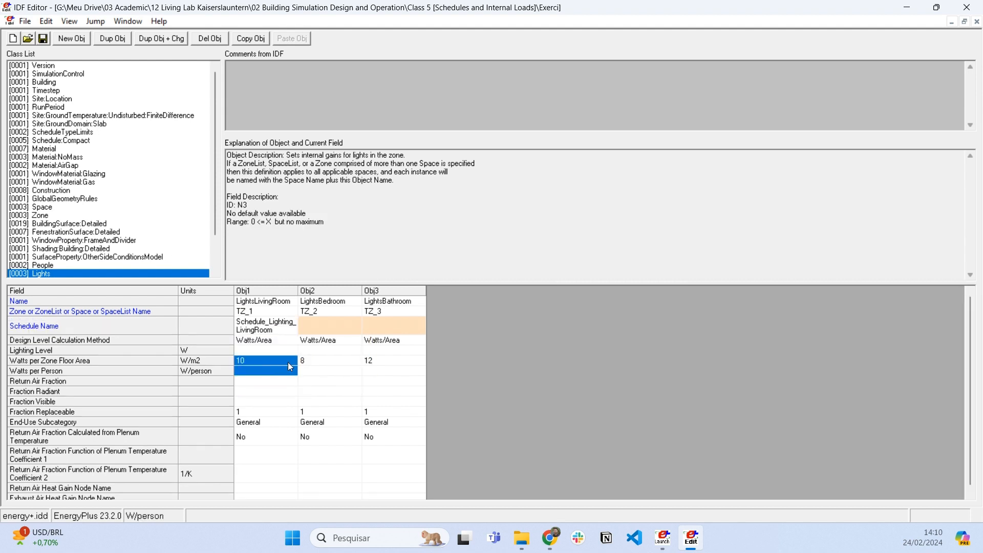
{"action": "left_click", "coordinate": [276, 380]}
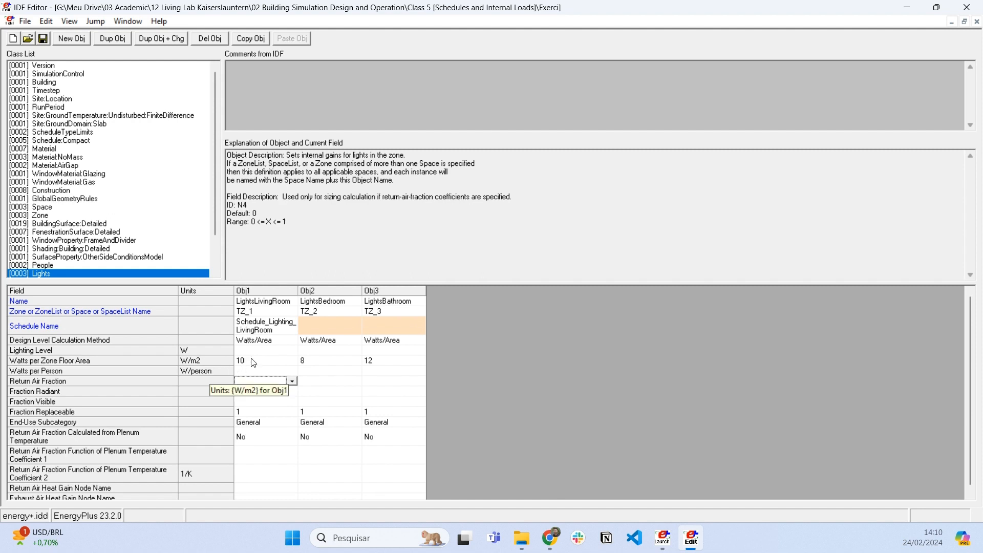
{"action": "left_click", "coordinate": [254, 363]}
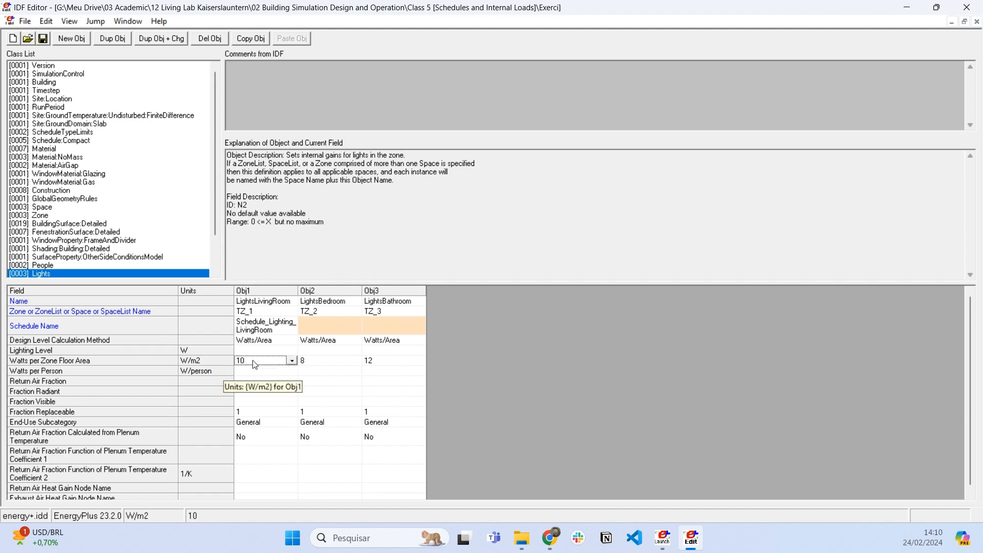
- In Schedule:Compact, set the living room lighting schedule's Field 6 value to 0.8 for the period ending at 22:00
{"action": "left_click", "coordinate": [92, 141]}
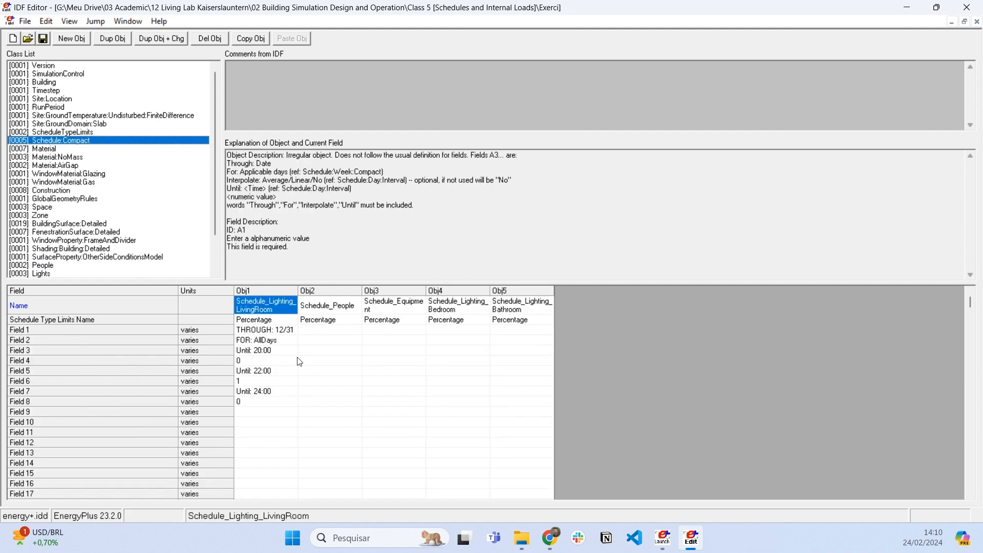
{"action": "left_click", "coordinate": [271, 382]}
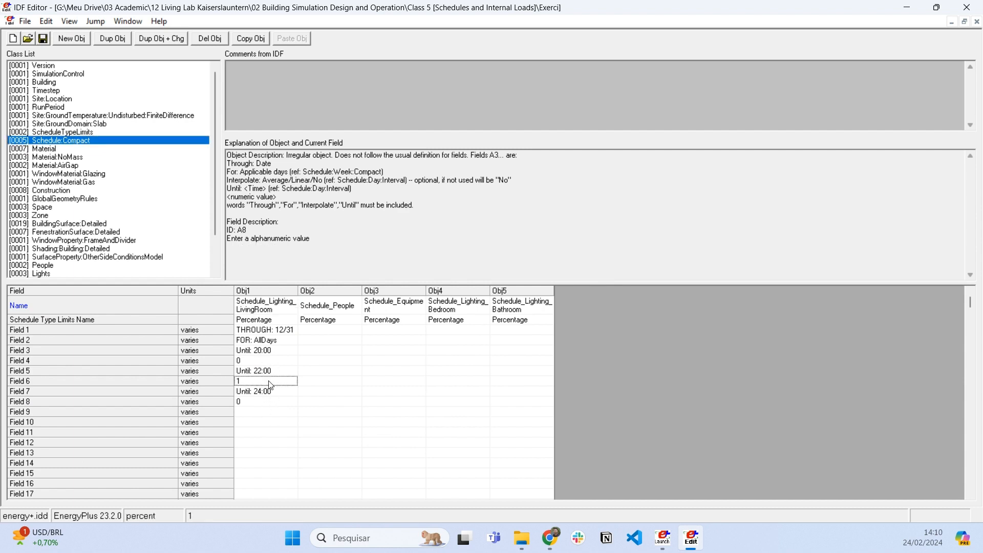
{"action": "type", "text": "0.8"}
{"action": "key", "text": "Return"}
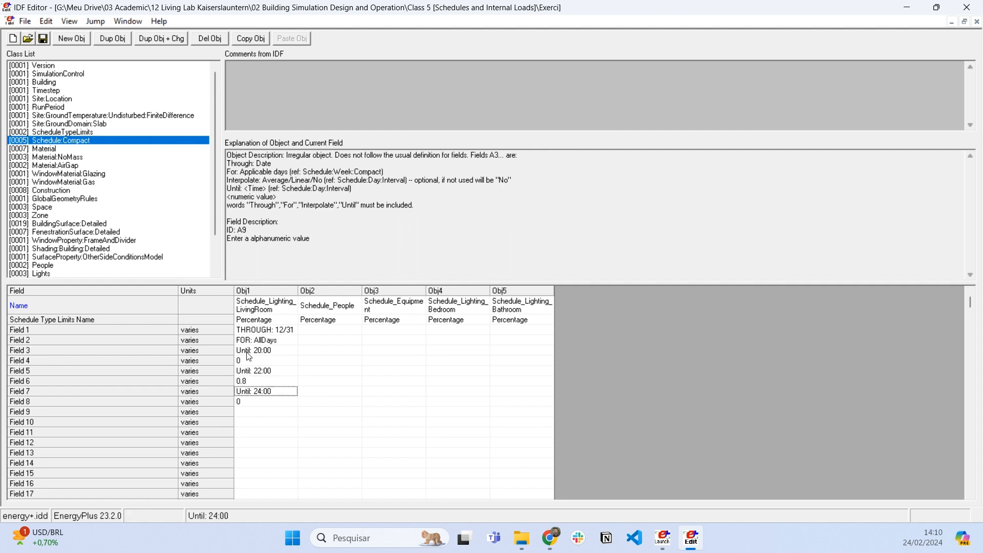
{"action": "left_click", "coordinate": [264, 403]}
{"action": "left_click", "coordinate": [264, 385]}
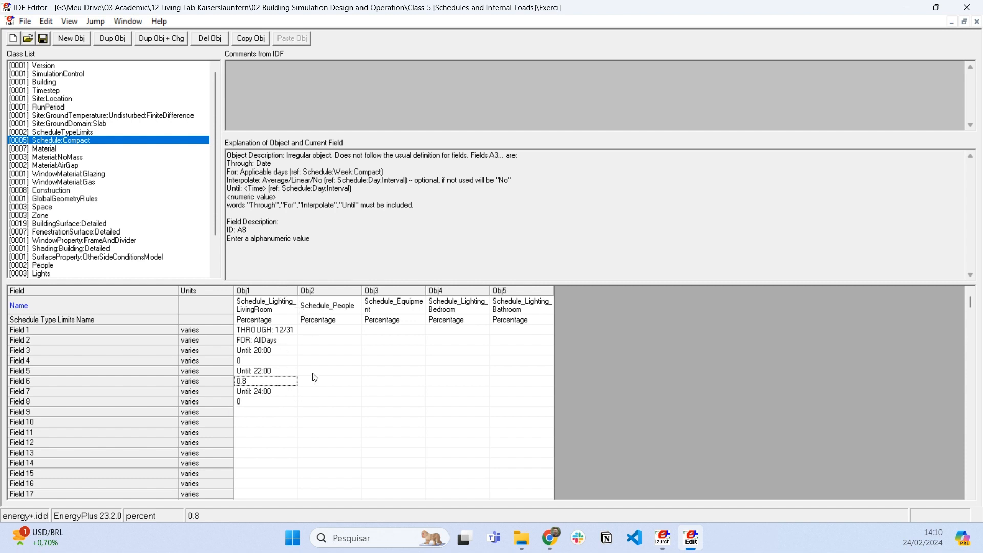
- Enter THROUGH: 12/31 and FOR: WeekDays in Fields 1 and 2 of Schedule_Lighting_Bedroom
{"action": "left_click", "coordinate": [335, 332]}
{"action": "left_click", "coordinate": [343, 330]}
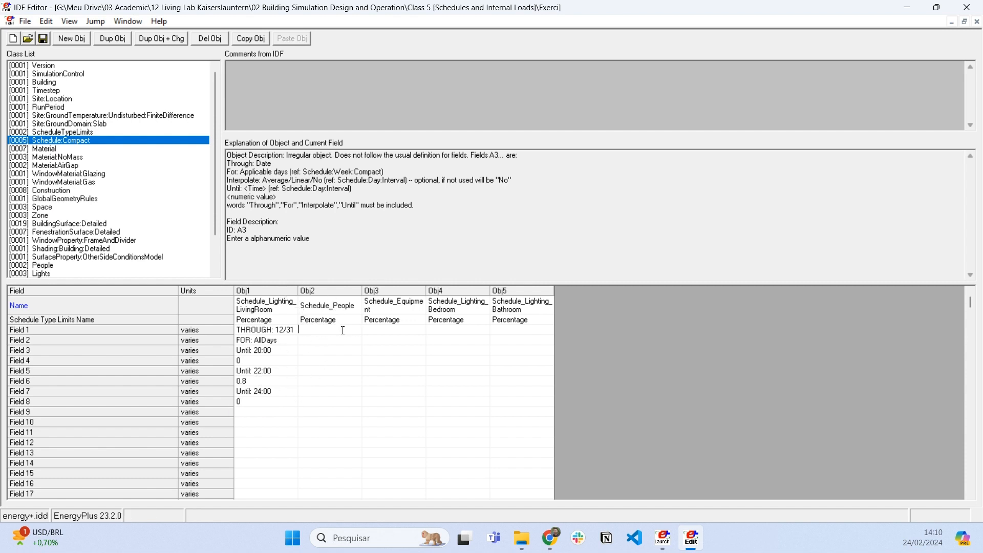
{"action": "left_click", "coordinate": [463, 328]}
{"action": "type", "text": "THROUGH: 12/31"}
{"action": "key", "text": "Return"}
{"action": "type", "text": "FOR: "}
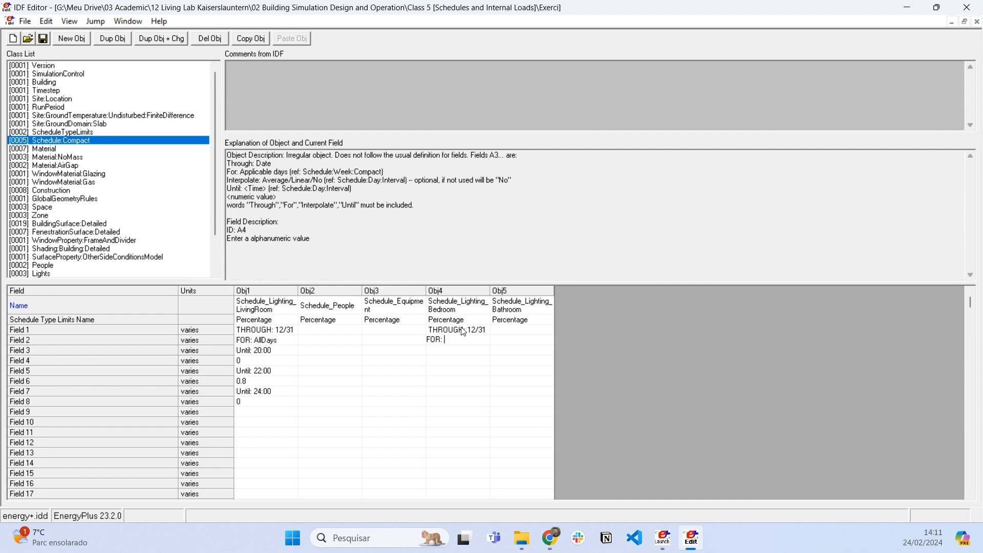
{"action": "type", "text": "WeekDays"}
{"action": "key", "text": "Return"}
- Add the bedroom lighting schedule's first weekday period: Until: 20:00 in Field 3 with value 0 in Field 4
{"action": "type", "text": "Until: 20:00"}
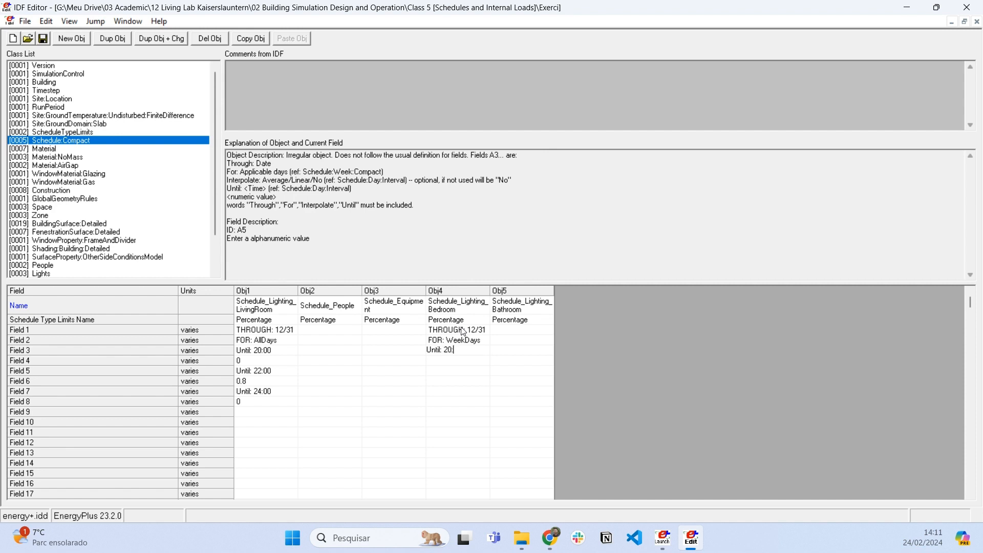
{"action": "key", "text": "Return"}
{"action": "type", "text": "0"}
{"action": "key", "text": "Return"}
- Add the bedroom lighting schedule's second weekday period: Until: 22:00 in Field 5 with value 1 in Field 6
{"action": "type", "text": "Until: 22:00"}
{"action": "key", "text": "Return"}
{"action": "type", "text": "1"}
{"action": "key", "text": "Return"}
- Close the bedroom lighting schedule's weekday profile with Until: 24:00 in Field 7 and value 0 in Field 8
{"action": "type", "text": "Unt"}
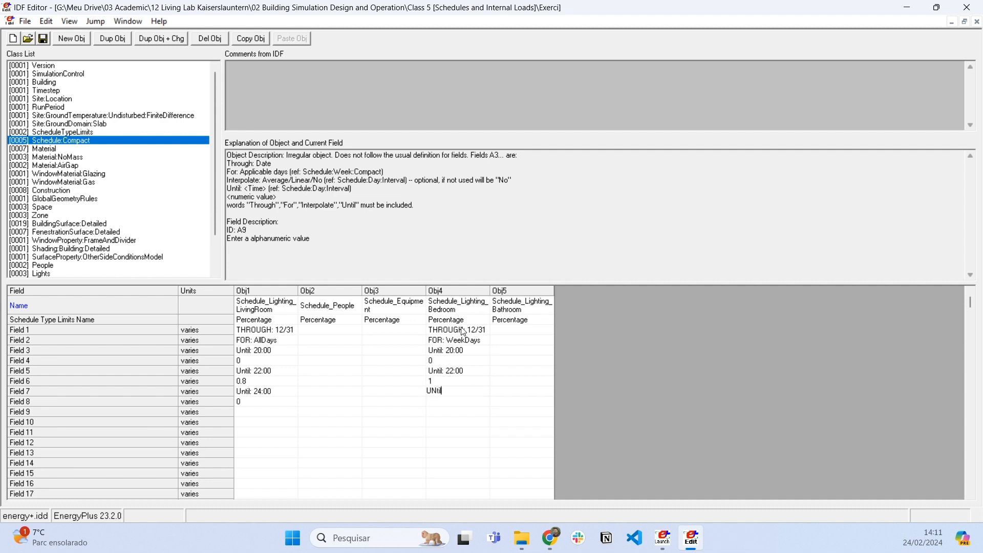
{"action": "key", "text": "BackSpace"}
{"action": "key", "text": "BackSpace"}
{"action": "type", "text": "ntil: 24:00"}
{"action": "key", "text": "Return"}
{"action": "type", "text": "0"}
{"action": "key", "text": "Return"}
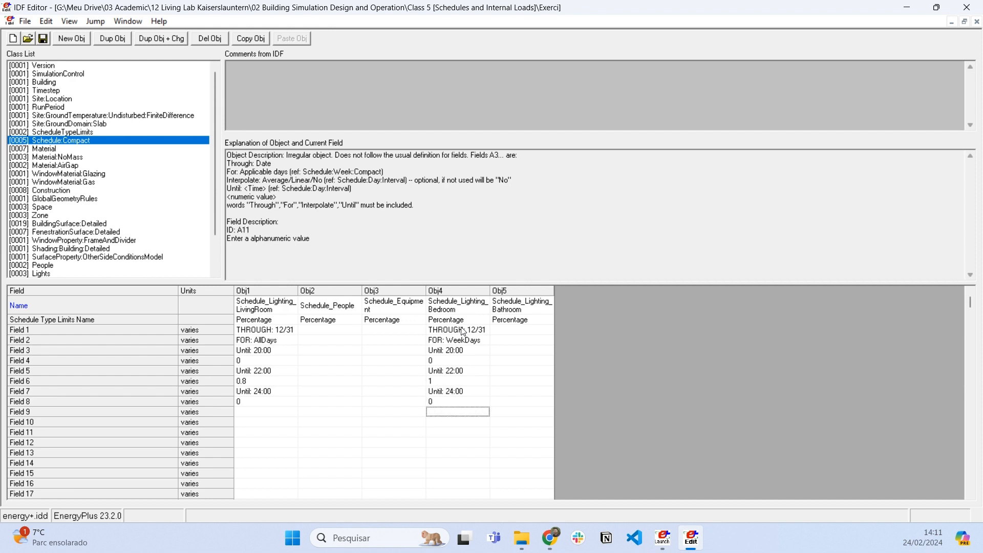
- Enter FOR: AllOtherDays in Field 9 of Schedule_Lighting_Bedroom to start the profile for the remaining days
{"action": "left_click_drag", "start_coordinate": [476, 309], "coordinate": [487, 410]}
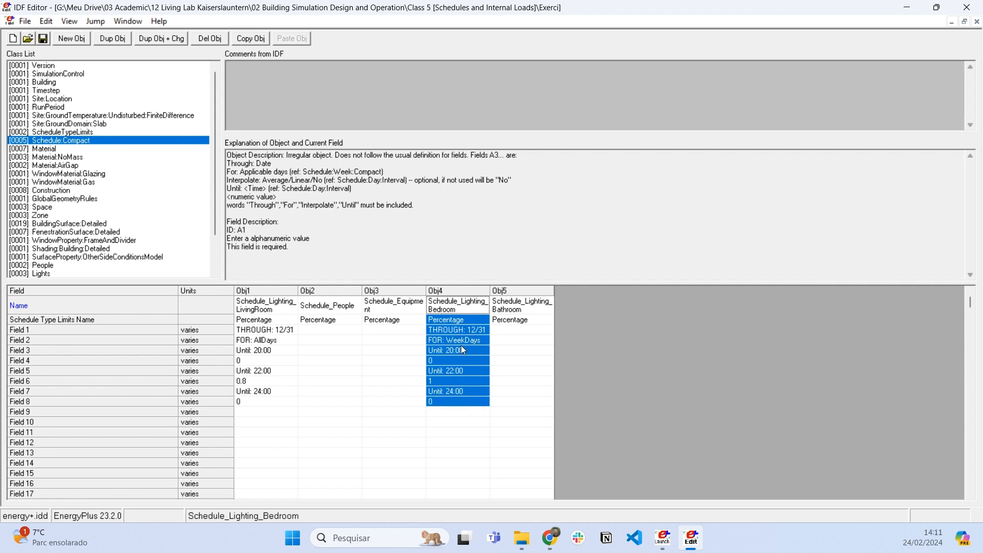
{"action": "left_click_drag", "start_coordinate": [477, 344], "coordinate": [454, 412]}
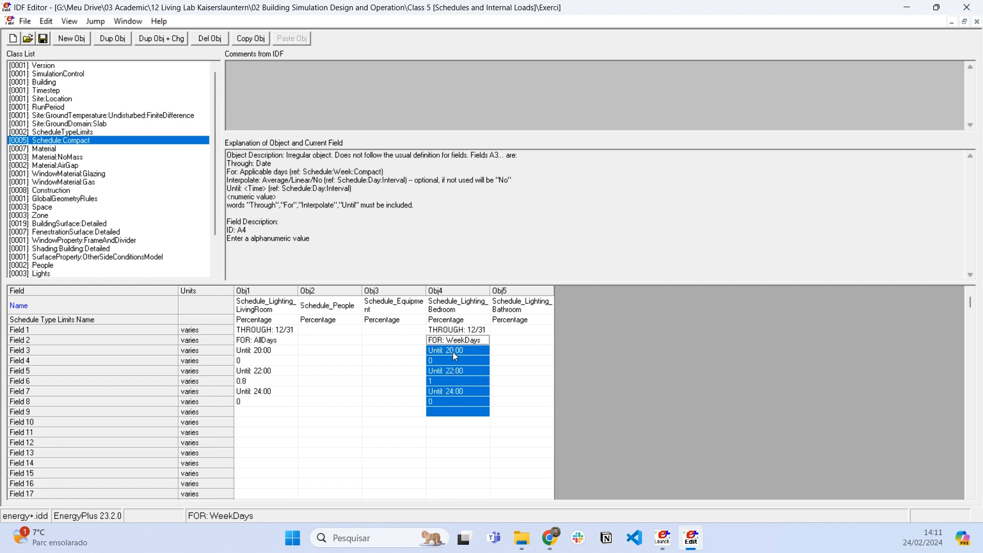
{"action": "left_click", "coordinate": [443, 416]}
{"action": "type", "text": "FOR:"}
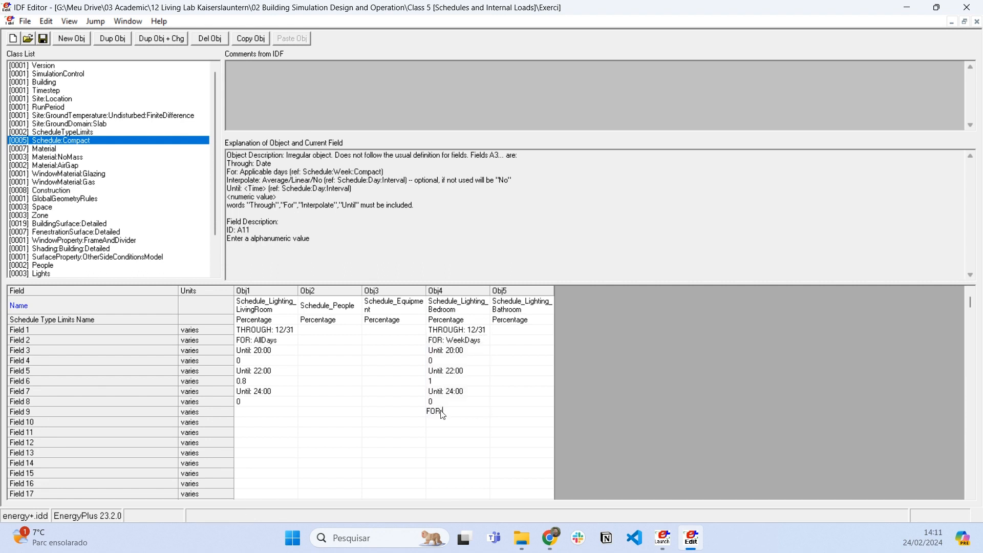
{"action": "type", "text": " AllOtherDays"}
{"action": "key", "text": "Return"}
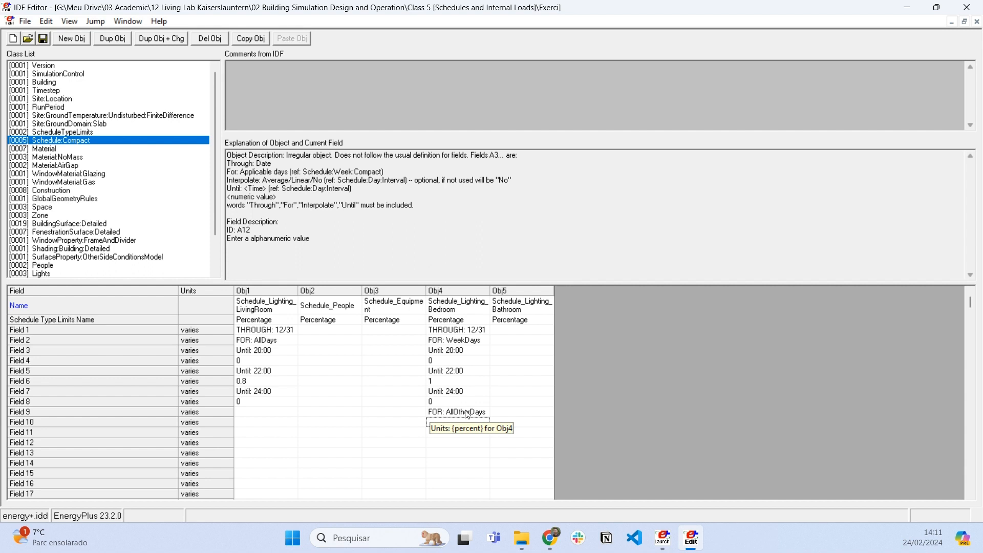
- Complete the bedroom schedule's AllOtherDays profile with Until: 24:00 in Field 10 and value 0 in Field 11
{"action": "type", "text": "Until: "}
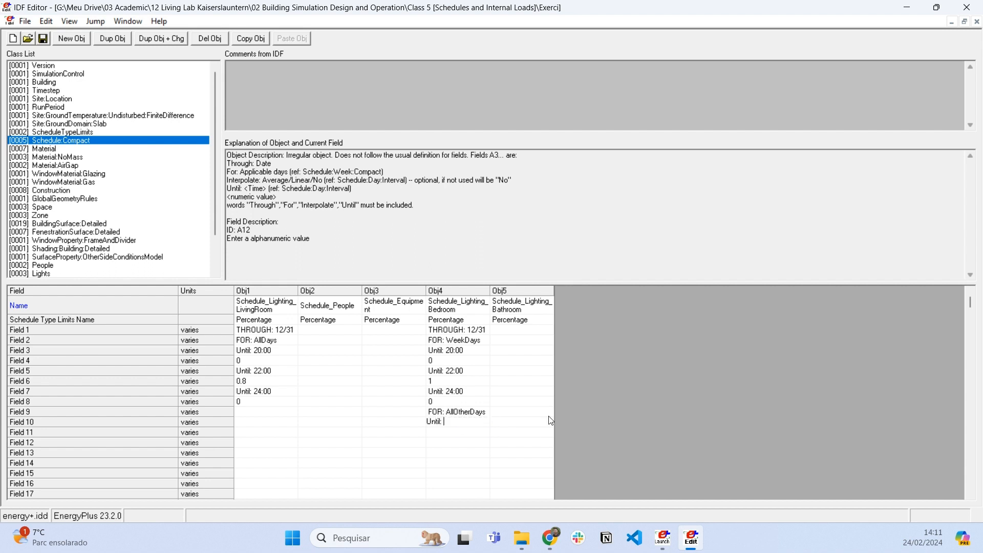
{"action": "type", "text": "24:00"}
{"action": "key", "text": "Return"}
{"action": "type", "text": "0"}
{"action": "key", "text": "Return"}
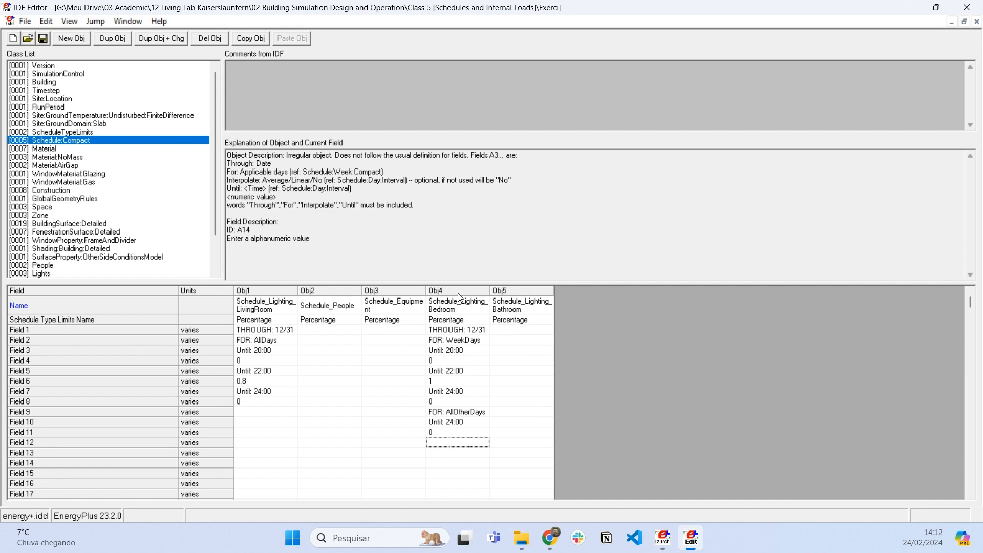
{"action": "left_click_drag", "start_coordinate": [458, 306], "coordinate": [464, 435]}
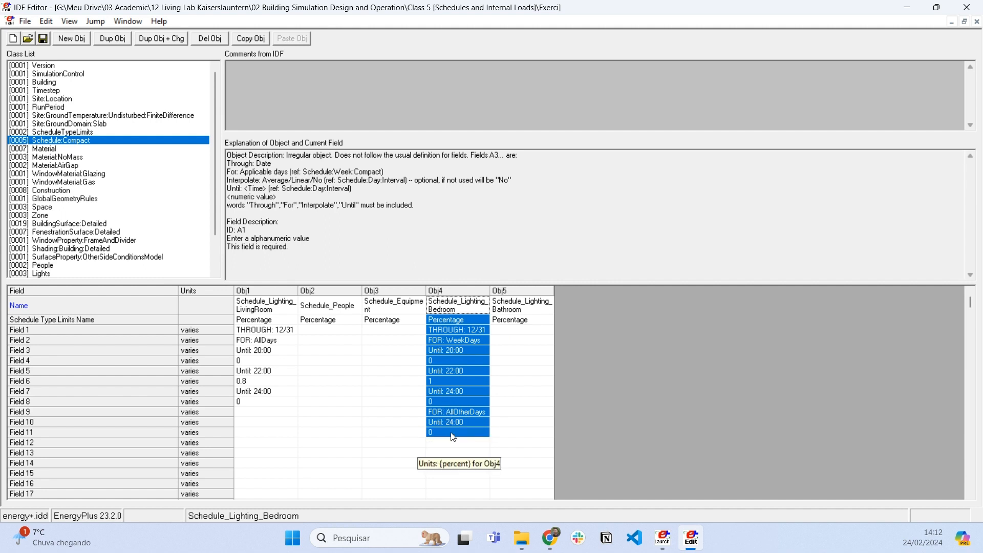
- Enter THROUGH: 7/31 and FOR: AllDays in Fields 1 and 2 of Schedule_Lighting_Bathroom
{"action": "left_click", "coordinate": [533, 330]}
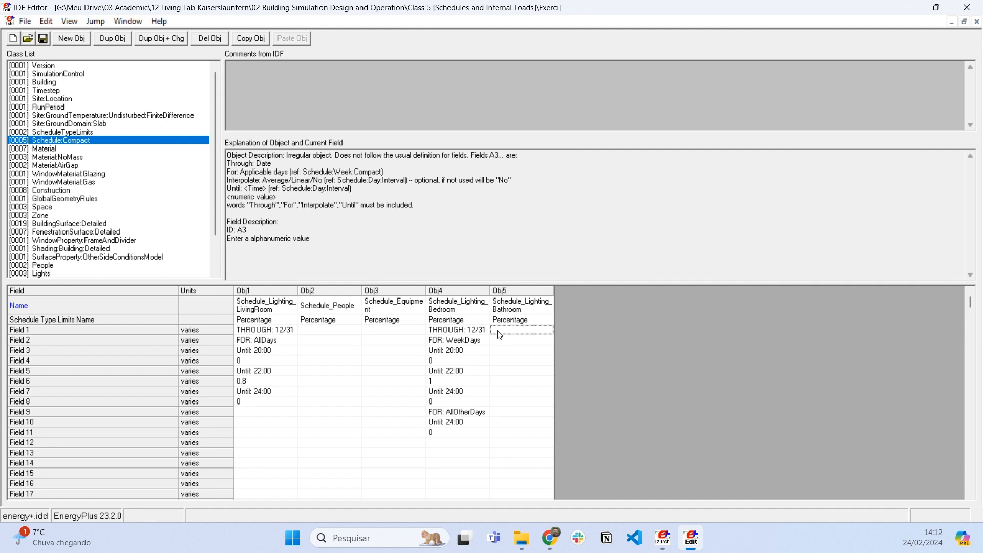
{"action": "type", "text": "THROUGH"}
{"action": "type", "text": ": 7/31"}
{"action": "key", "text": "Return"}
{"action": "type", "text": "FOR: AllDays"}
{"action": "key", "text": "Return"}
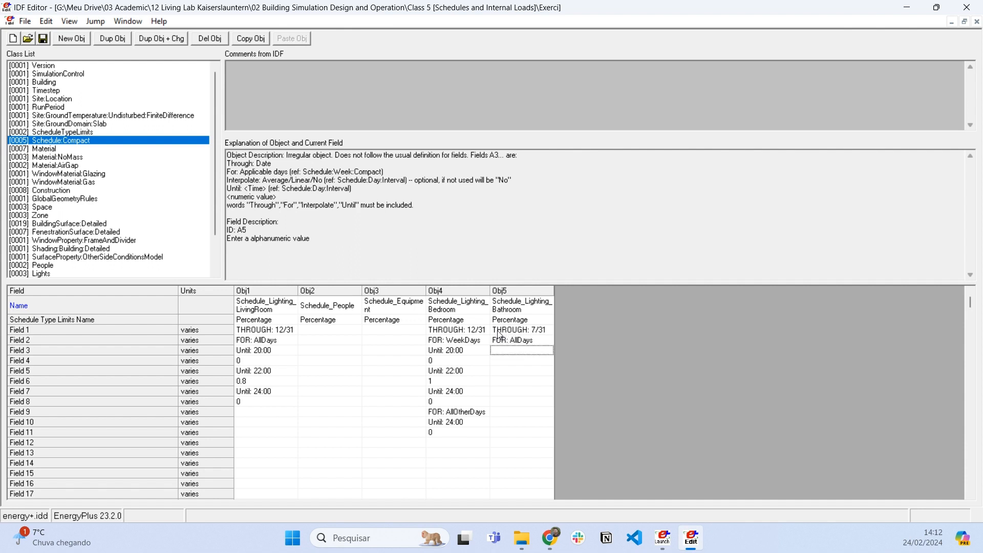
- Add the bathroom lighting schedule's first period through 7/31: Until: 20:00 in Field 3 with value 0 in Field 4
{"action": "type", "text": "UntiL:"}
{"action": "key", "text": "BackSpace"}
{"action": "type", "text": "l: 20:00"}
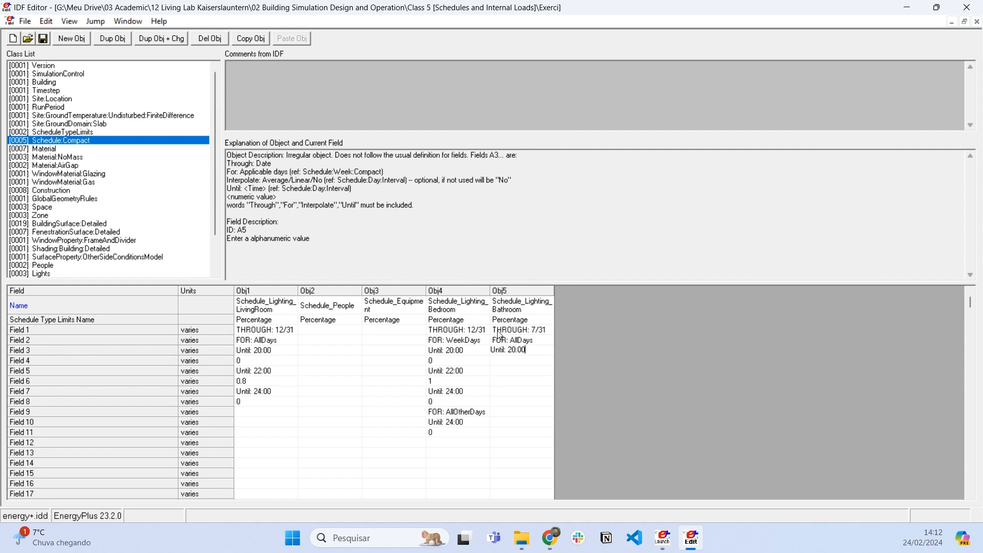
{"action": "key", "text": "Return"}
{"action": "type", "text": "0"}
{"action": "key", "text": "Return"}
- Add the bathroom lighting schedule's second period through 7/31: Until: 22:00 in Field 5 with value 1 in Field 6
{"action": "type", "text": "Until: 22:00"}
{"action": "key", "text": "Return"}
{"action": "type", "text": "1"}
{"action": "key", "text": "Return"}
- Close the bathroom lighting schedule's profile through 7/31 with Until: 24:00 in Field 7 and value 0 in Field 8
{"action": "type", "text": "Until:"}
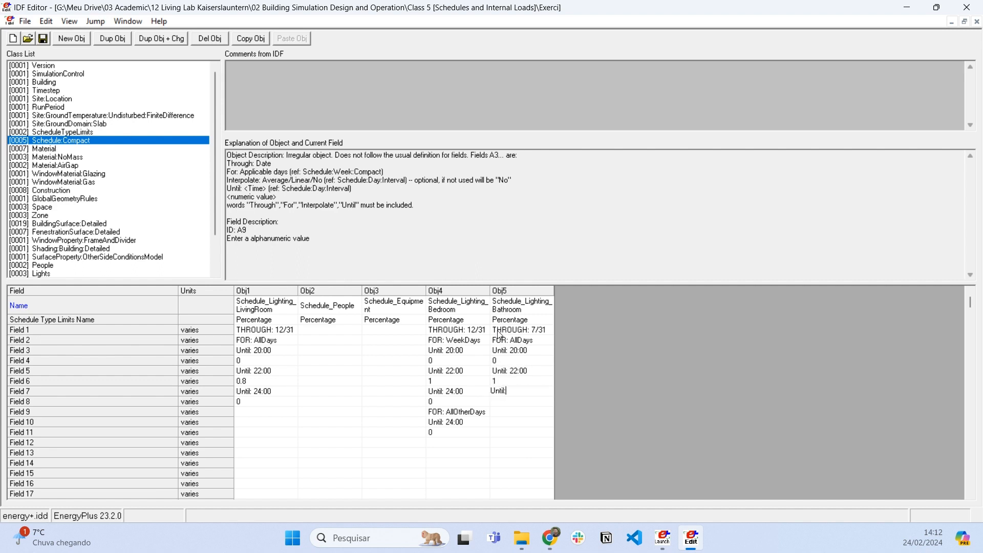
{"action": "type", "text": " 24:00"}
{"action": "key", "text": "Return"}
{"action": "type", "text": "0"}
{"action": "key", "text": "Return"}
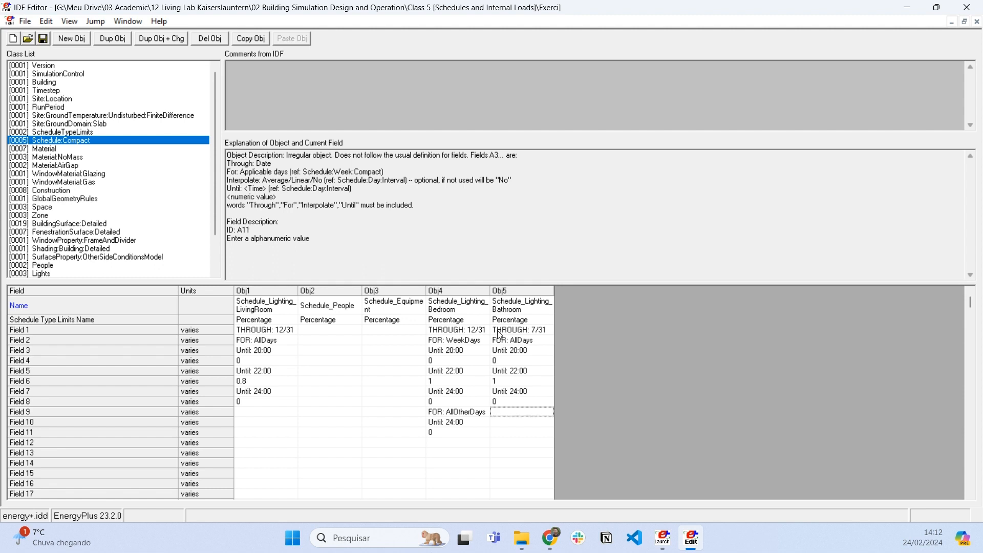
- Start the bathroom lighting schedule's second date range with THROUGH: 12/31 in Field 9 and FOR: AllDays in Field 10
{"action": "type", "text": "THROUGH: "}
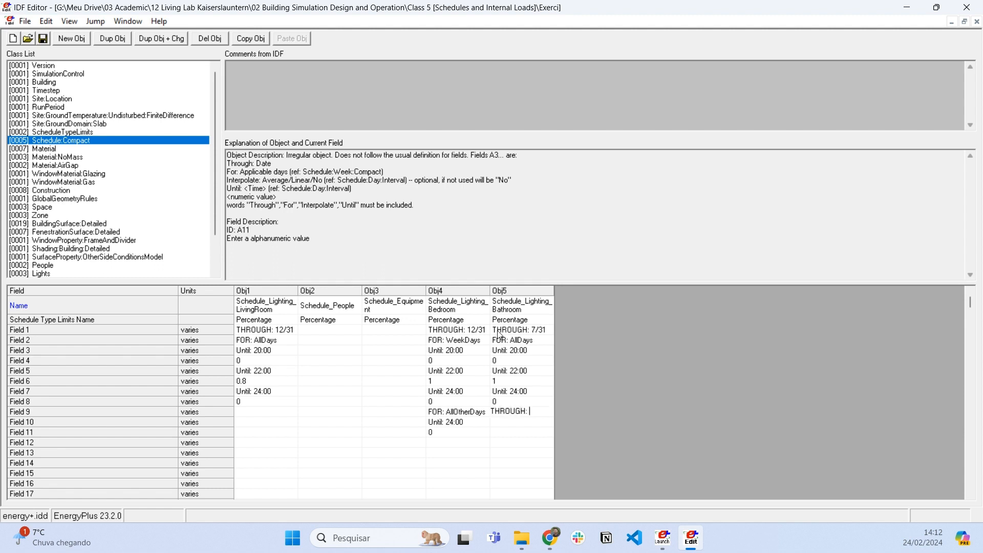
{"action": "type", "text": "12/31"}
{"action": "key", "text": "Return"}
{"action": "type", "text": "FOR: AllDaus"}
{"action": "key", "text": "BackSpace"}
{"action": "key", "text": "BackSpace"}
{"action": "type", "text": "ys"}
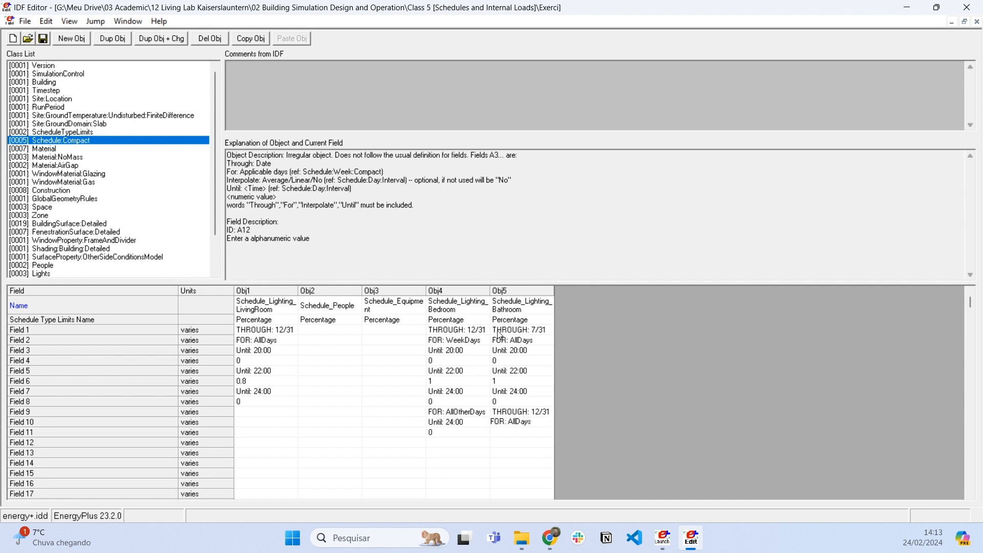
{"action": "key", "text": "Return"}
- Add the first period of the bathroom schedule's 12/31 range: Until: 20:00 in Field 11 with value 1 in Field 12
{"action": "type", "text": "Until: 20:00"}
{"action": "key", "text": "Return"}
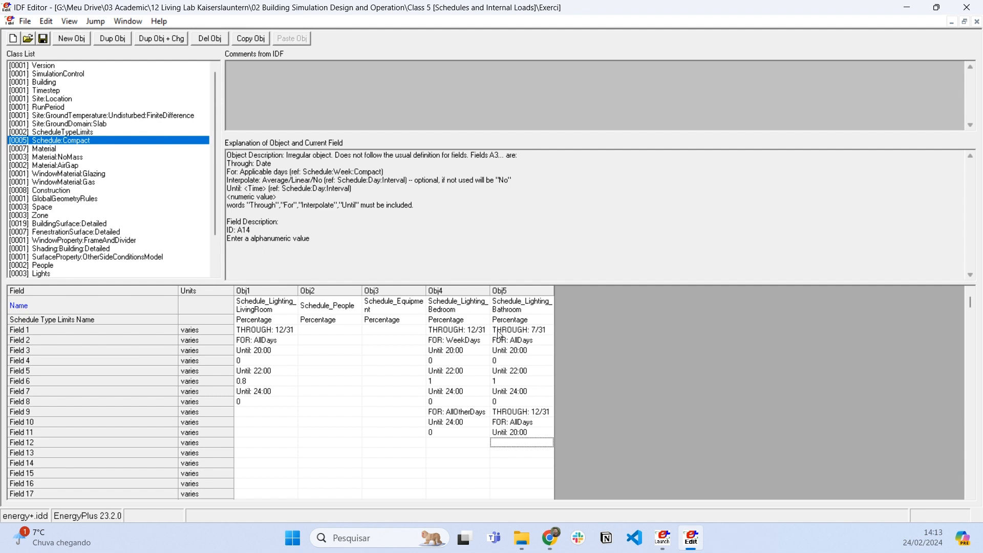
{"action": "type", "text": "1"}
{"action": "key", "text": "Return"}
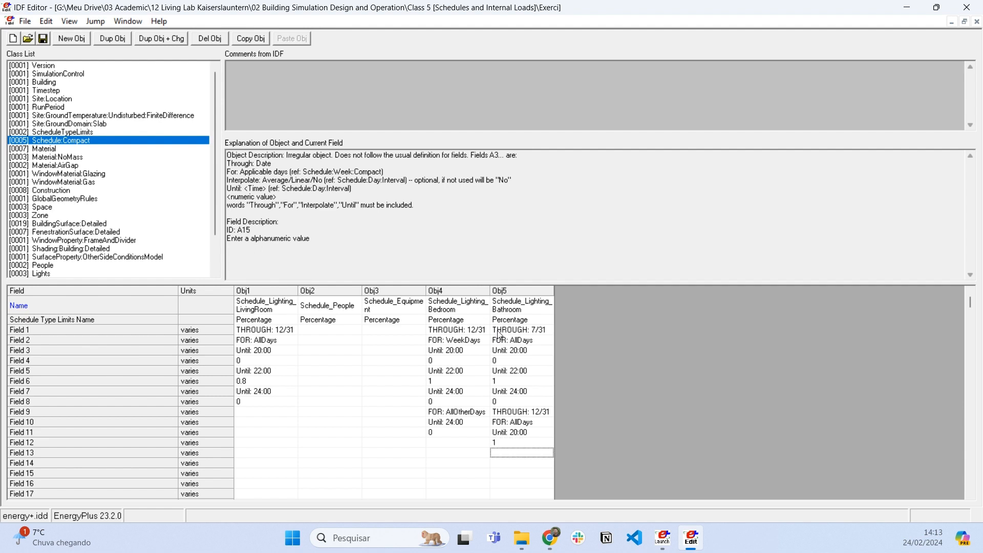
- Add the second period of the bathroom schedule's 12/31 range: Until: 22:00 in Field 13 with value 0 in Field 14
{"action": "type", "text": "Until: 22:00"}
{"action": "key", "text": "Return"}
{"action": "type", "text": "0"}
{"action": "key", "text": "Return"}
- Close the bathroom schedule's 12/31 range with Until: 24:00 in Field 15 and value 1 in Field 16
{"action": "type", "text": "Until"}
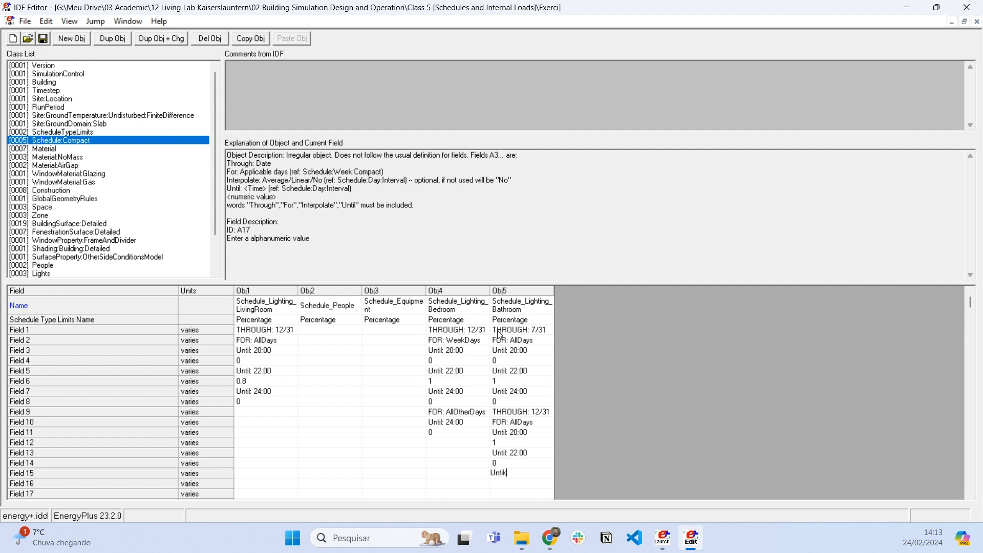
{"action": "key", "text": "BackSpace"}
{"action": "type", "text": "l: 24:00"}
{"action": "key", "text": "Return"}
{"action": "type", "text": "1"}
{"action": "key", "text": "Return"}
- Review the time periods and values of both date ranges in Schedule_Lighting_Bathroom
{"action": "scroll", "coordinate": [501, 333], "scroll_direction": "down", "scroll_amount": 1}
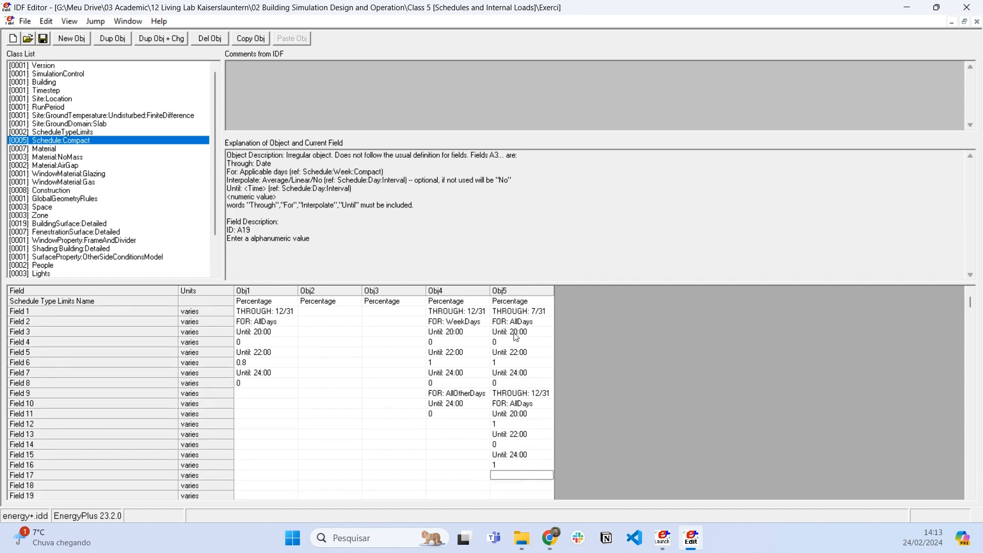
{"action": "left_click_drag", "start_coordinate": [517, 393], "coordinate": [533, 463]}
{"action": "scroll", "coordinate": [533, 427], "scroll_direction": "up", "scroll_amount": 1}
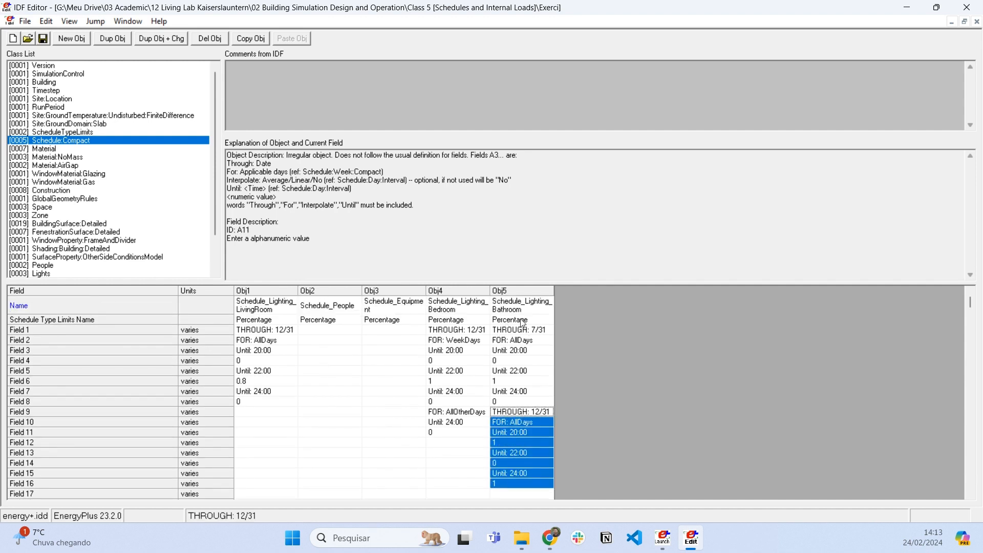
{"action": "left_click_drag", "start_coordinate": [527, 330], "coordinate": [528, 400]}
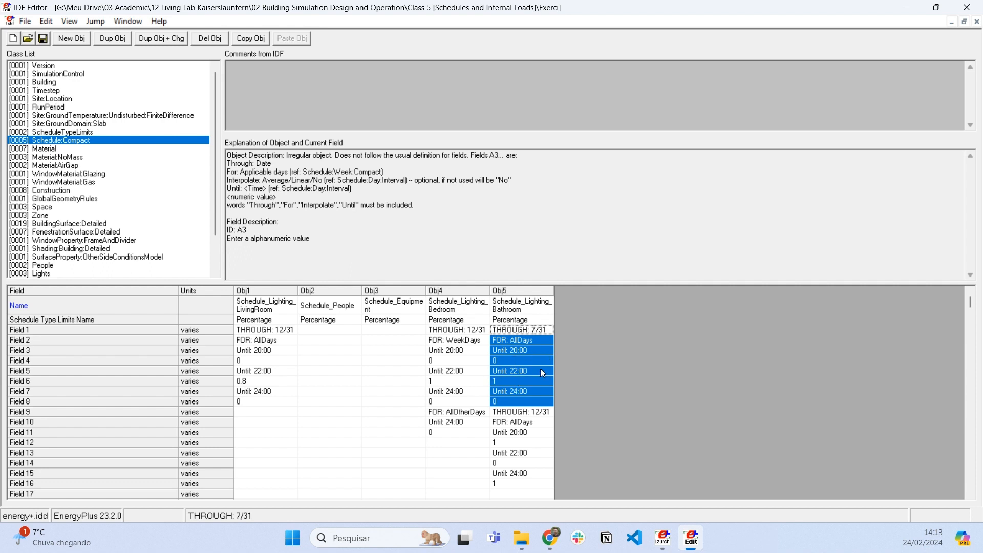
{"action": "left_click_drag", "start_coordinate": [537, 370], "coordinate": [535, 381]}
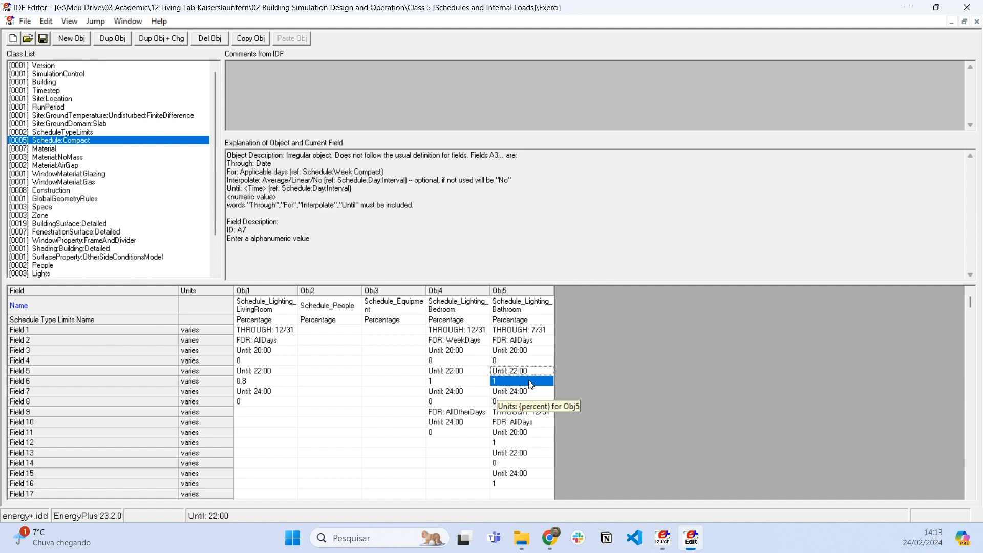
{"action": "left_click", "coordinate": [522, 392]}
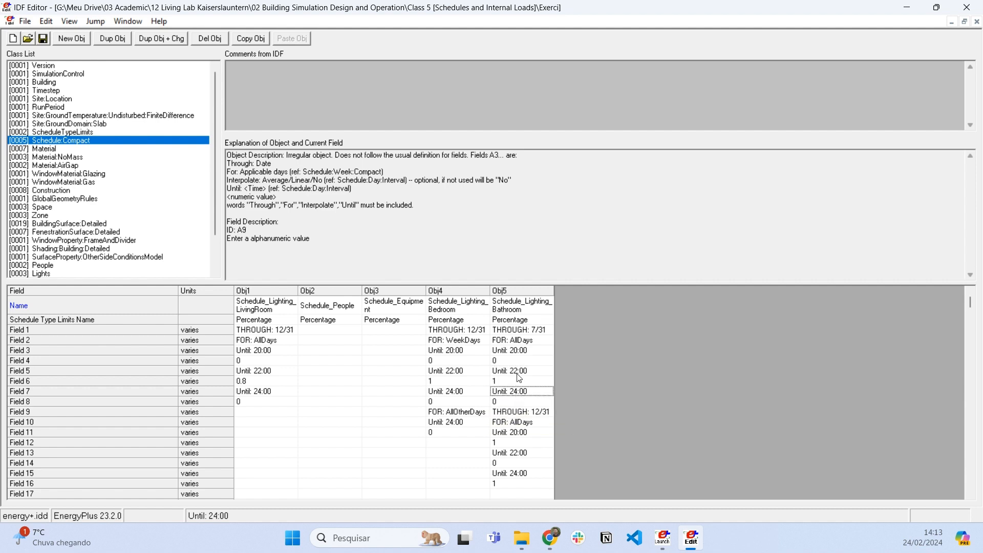
{"action": "left_click_drag", "start_coordinate": [518, 373], "coordinate": [523, 405]}
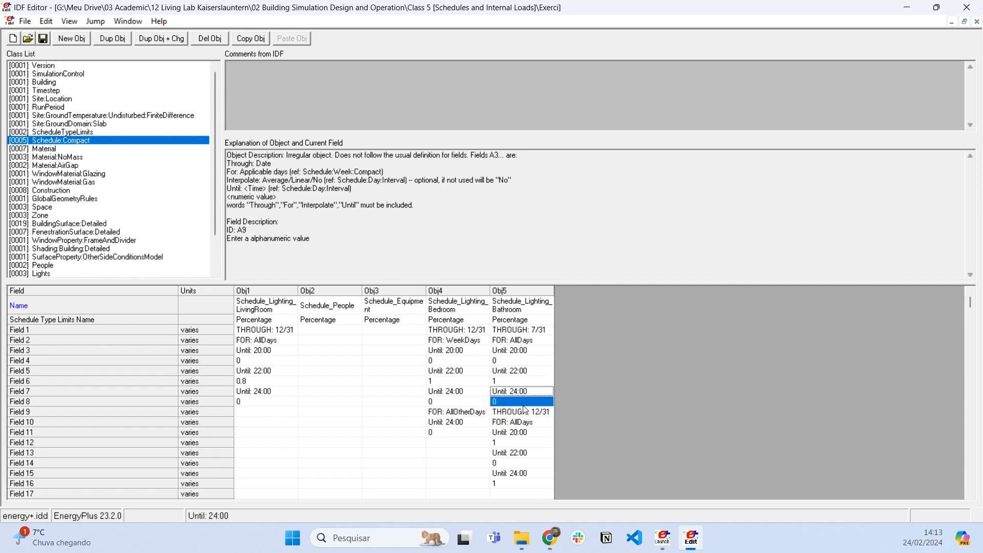
{"action": "left_click", "coordinate": [524, 404]}
{"action": "scroll", "coordinate": [525, 408], "scroll_direction": "down", "scroll_amount": 1}
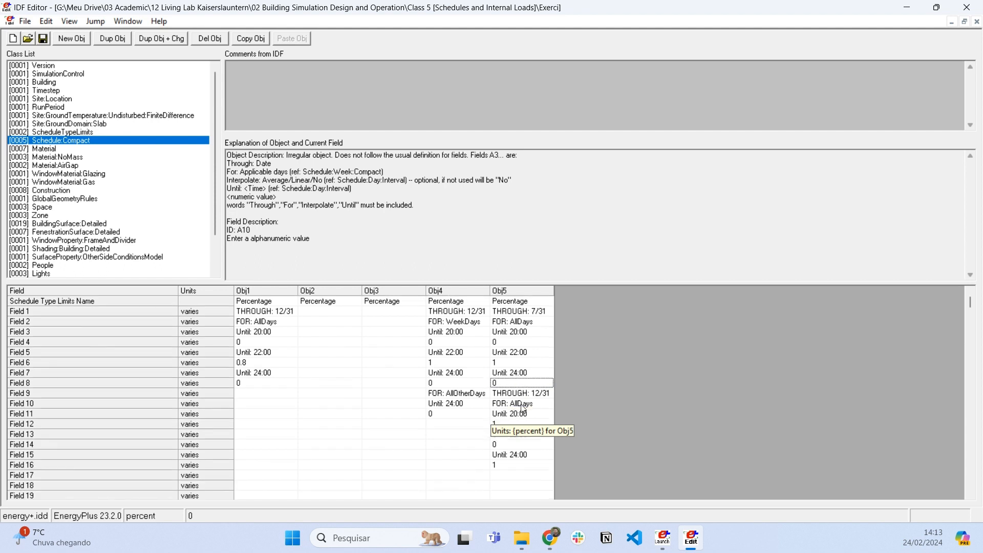
{"action": "left_click_drag", "start_coordinate": [523, 384], "coordinate": [521, 458]}
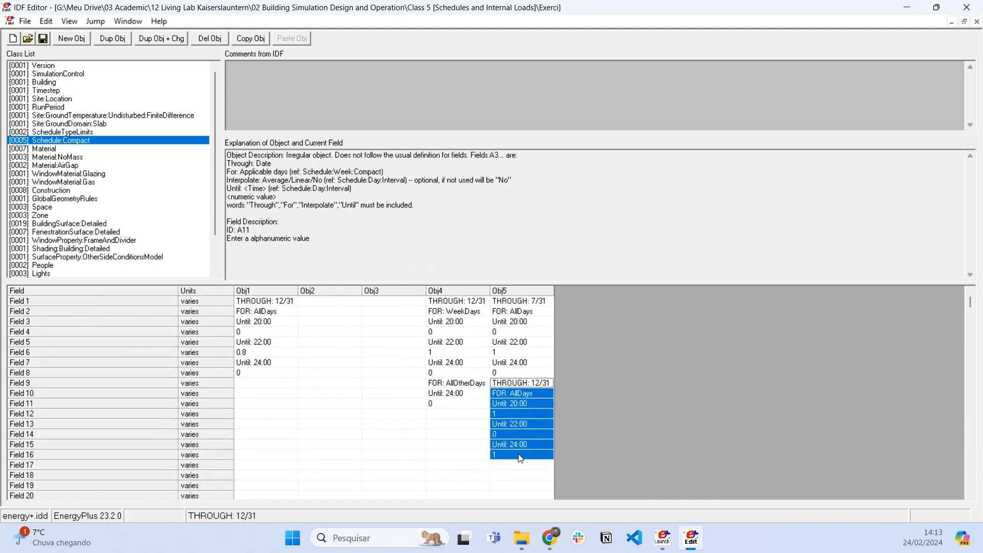
{"action": "left_click", "coordinate": [536, 404]}
{"action": "left_click_drag", "start_coordinate": [522, 424], "coordinate": [520, 438]}
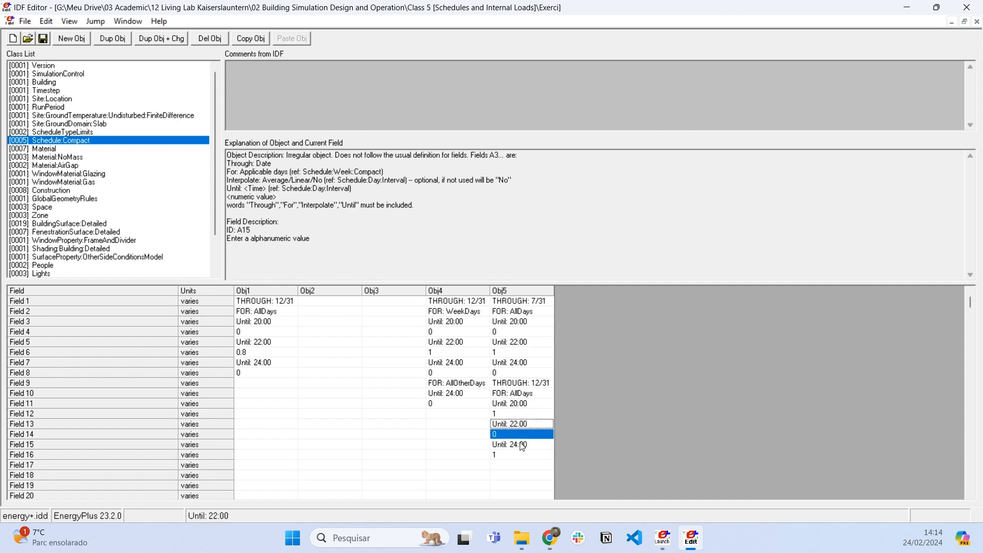
{"action": "left_click_drag", "start_coordinate": [522, 446], "coordinate": [519, 458]}
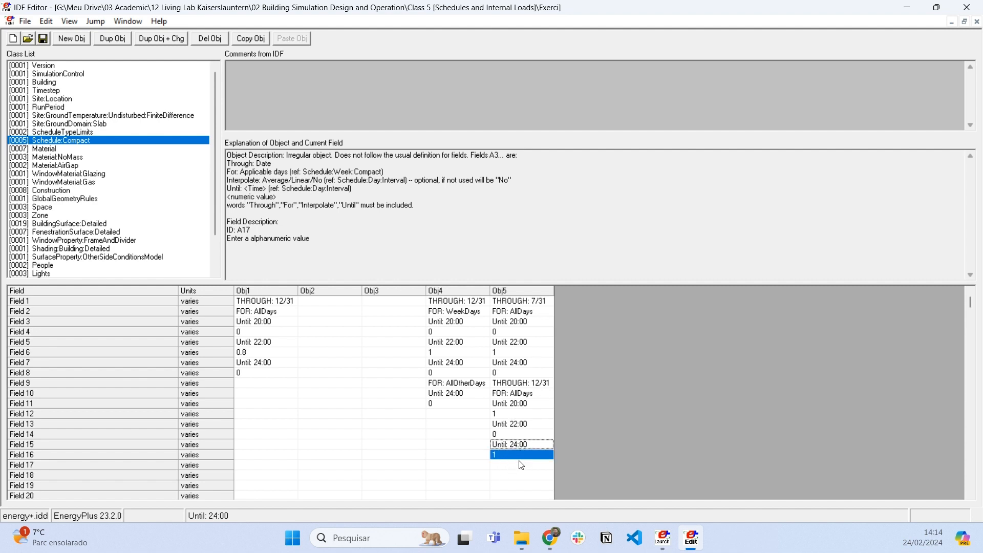
{"action": "scroll", "coordinate": [521, 465], "scroll_direction": "up", "scroll_amount": 1}
{"action": "left_click", "coordinate": [536, 406]}
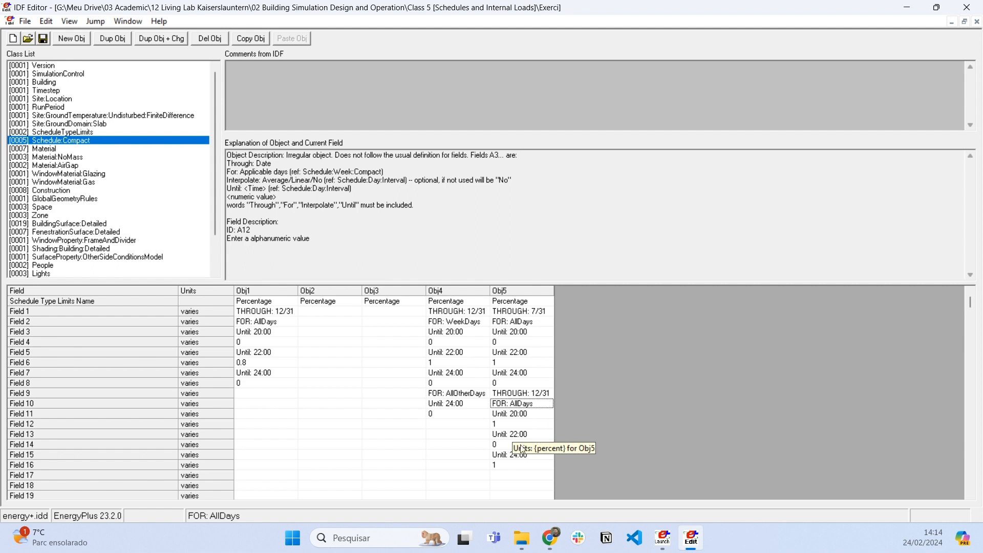
{"action": "left_click_drag", "start_coordinate": [498, 456], "coordinate": [501, 464]}
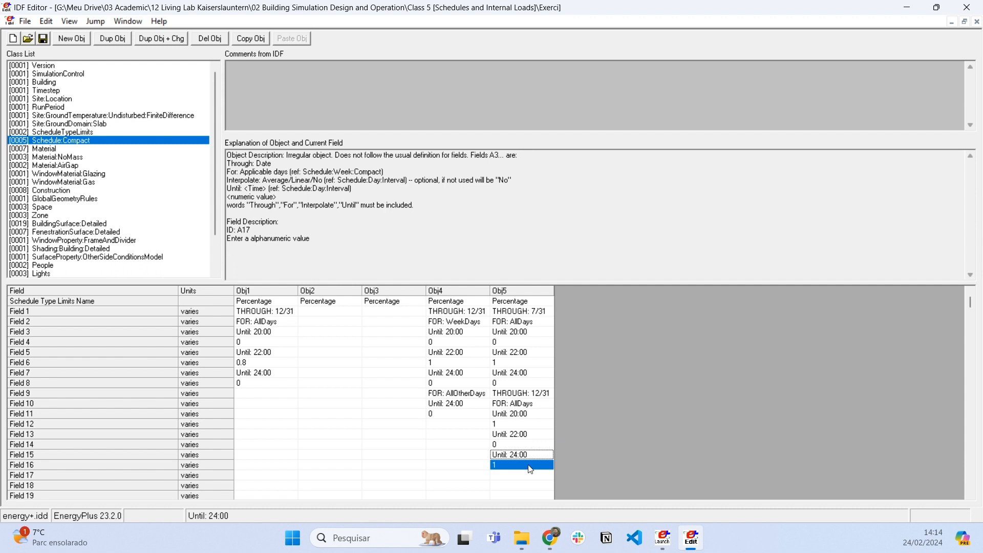
{"action": "scroll", "coordinate": [530, 467], "scroll_direction": "up", "scroll_amount": 1}
{"action": "left_click", "coordinate": [516, 341]}
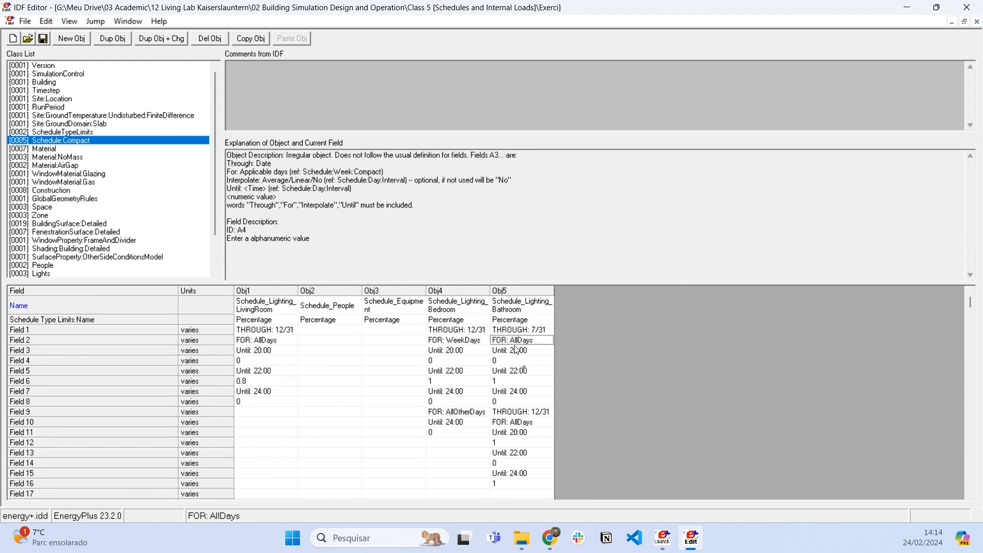
- Widen the Schedule_People and Schedule_Equipment columns so that the full schedule names fit on one line
{"action": "left_click_drag", "start_coordinate": [361, 293], "coordinate": [375, 293]}
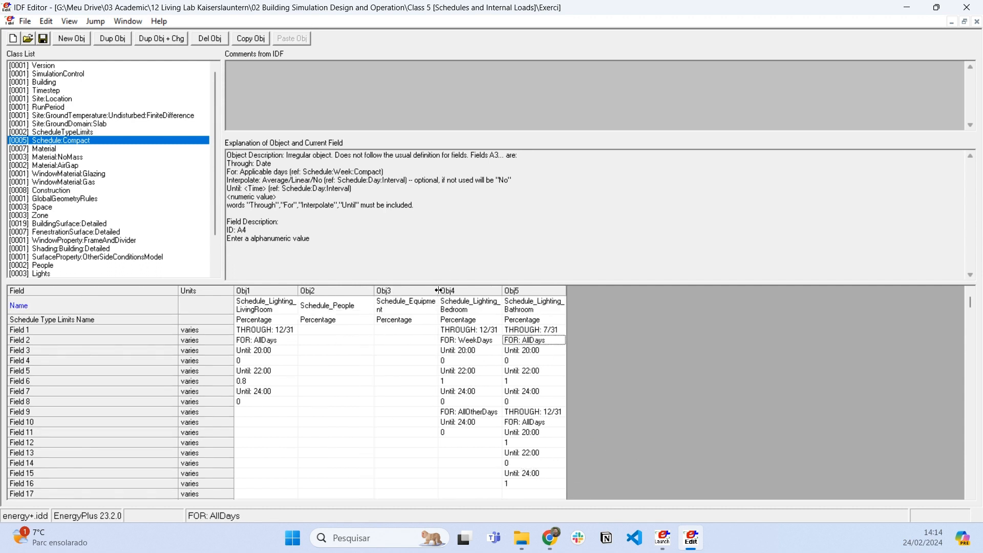
{"action": "mouse_move", "coordinate": [439, 292]}
{"action": "left_mouse_down"}
{"action": "mouse_move", "coordinate": [476, 293]}
{"action": "mouse_move", "coordinate": [452, 293]}
{"action": "left_mouse_up"}
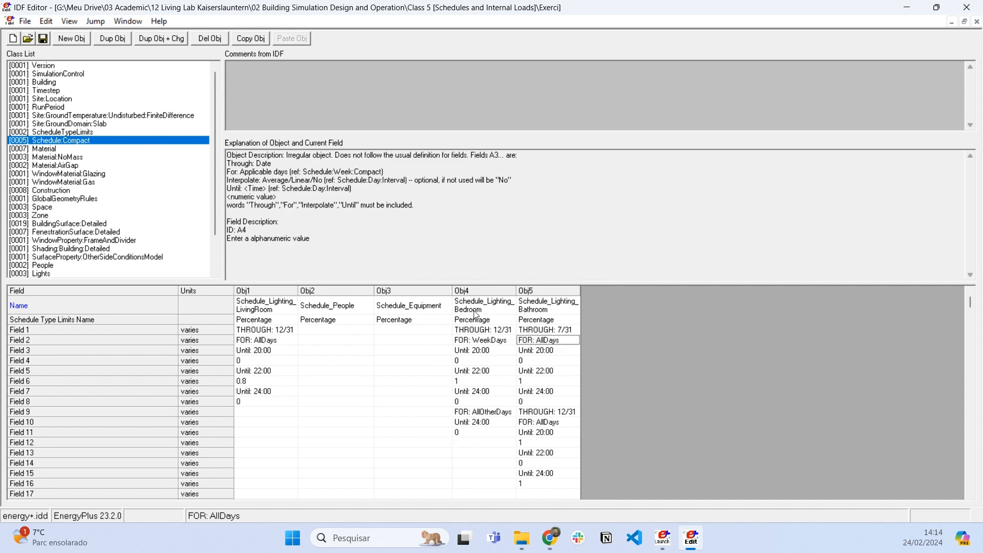
{"action": "scroll", "coordinate": [162, 234], "scroll_direction": "down", "scroll_amount": 2}
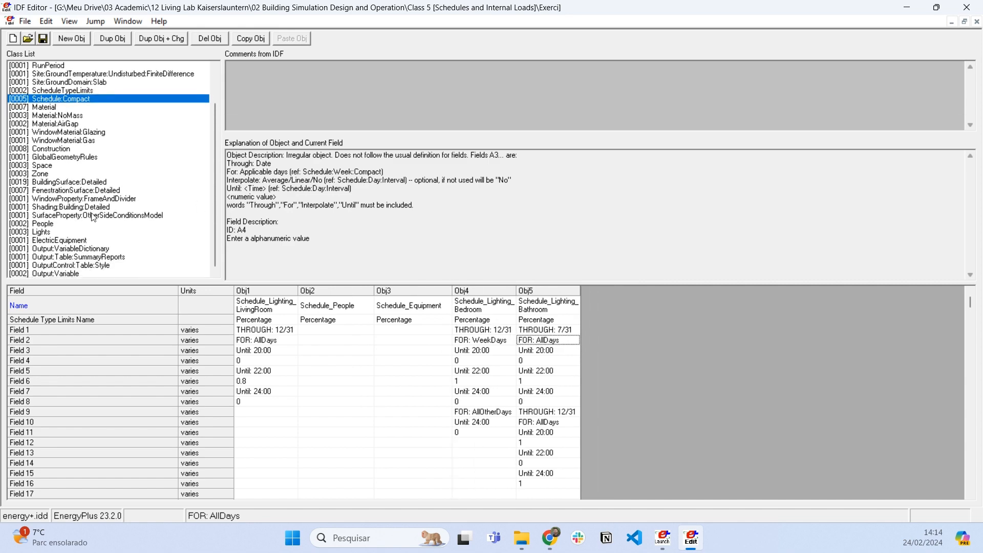
- Assign Schedule_People as the number of people schedule for both PeopleLivingRoom and PeopleBedroom
{"action": "left_click", "coordinate": [49, 224]}
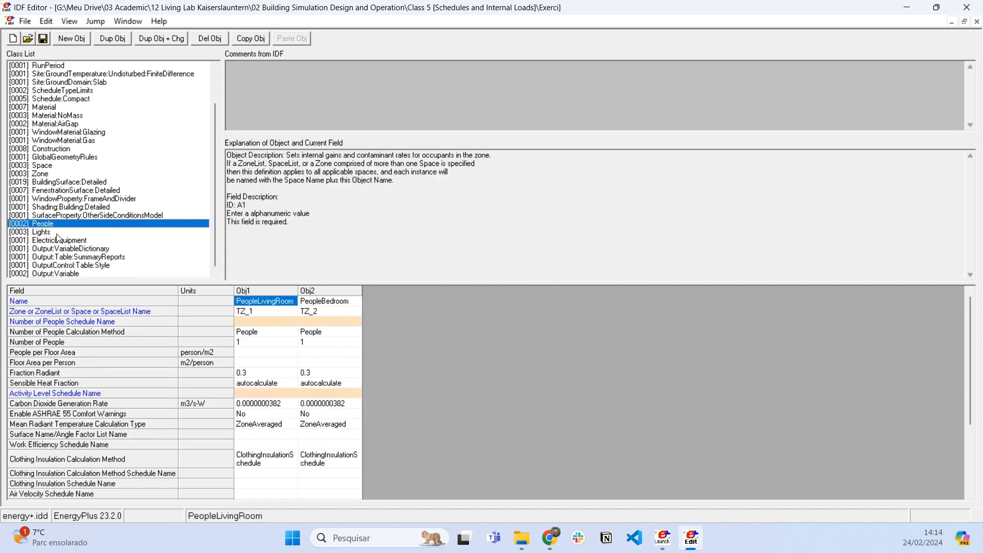
{"action": "left_click", "coordinate": [291, 322]}
{"action": "left_click", "coordinate": [292, 323]}
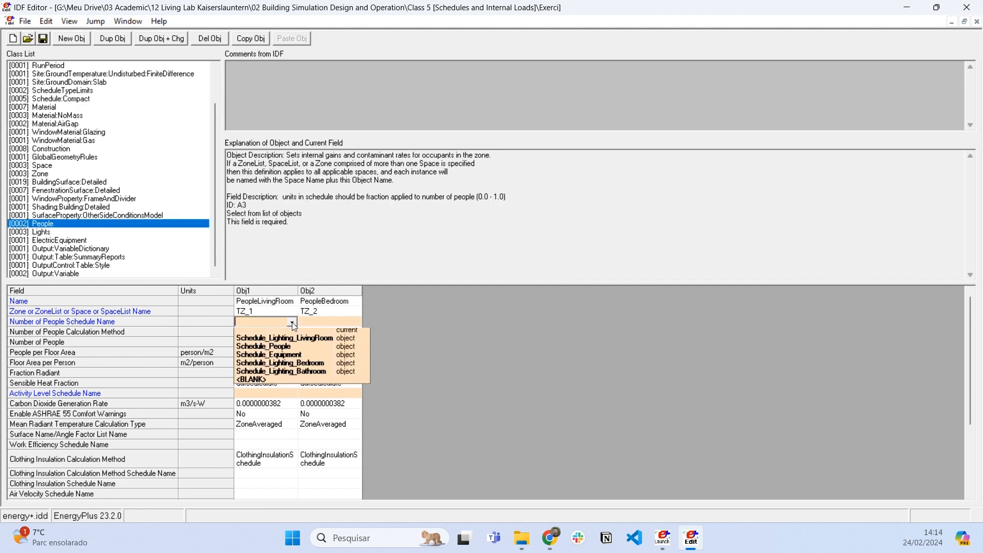
{"action": "left_click", "coordinate": [323, 353]}
{"action": "left_click", "coordinate": [344, 320]}
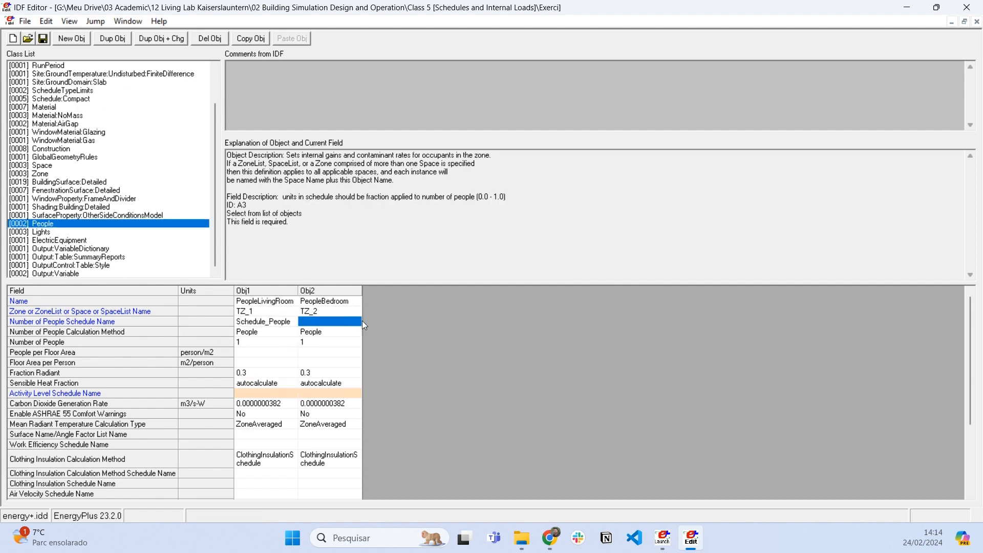
{"action": "left_click", "coordinate": [358, 322]}
{"action": "left_click", "coordinate": [332, 349]}
{"action": "left_click", "coordinate": [332, 351]}
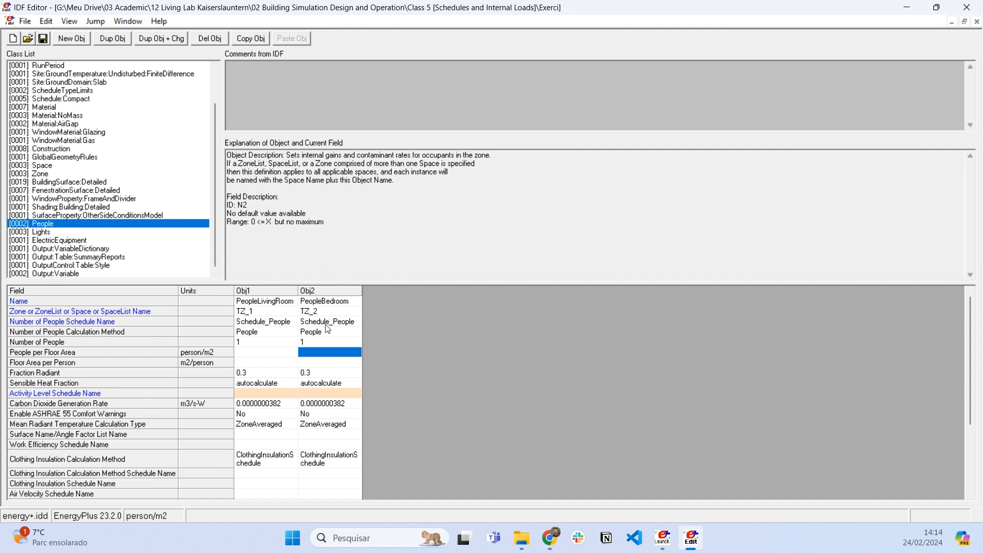
- Assign Schedule_Lighting_Bedroom to the LightsBedroom object and Schedule_Lighting_Bathroom to the LightsBathroom object
{"action": "left_click", "coordinate": [30, 232]}
{"action": "left_click", "coordinate": [352, 328]}
{"action": "left_click", "coordinate": [356, 325]}
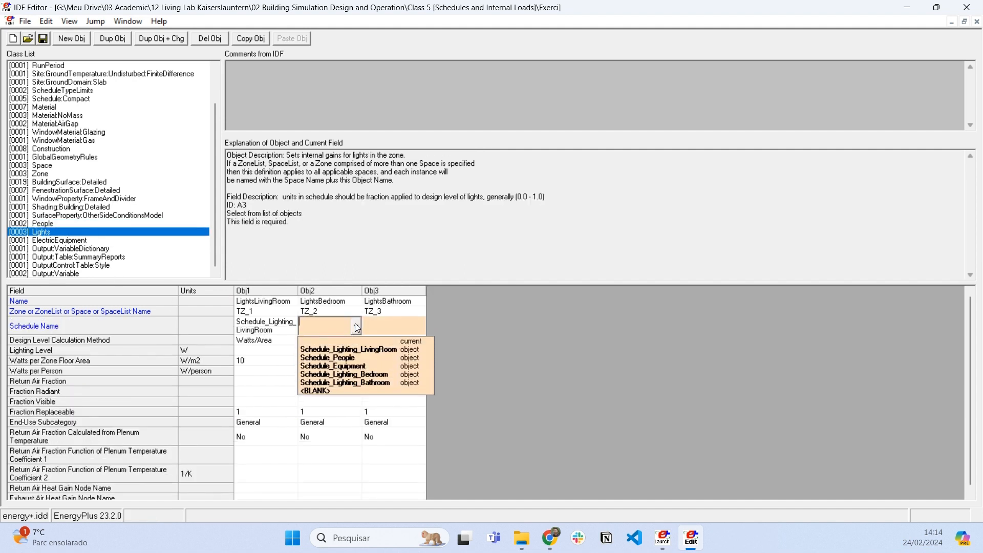
{"action": "left_click", "coordinate": [375, 375]}
{"action": "left_click", "coordinate": [414, 325]}
{"action": "left_click", "coordinate": [416, 325]}
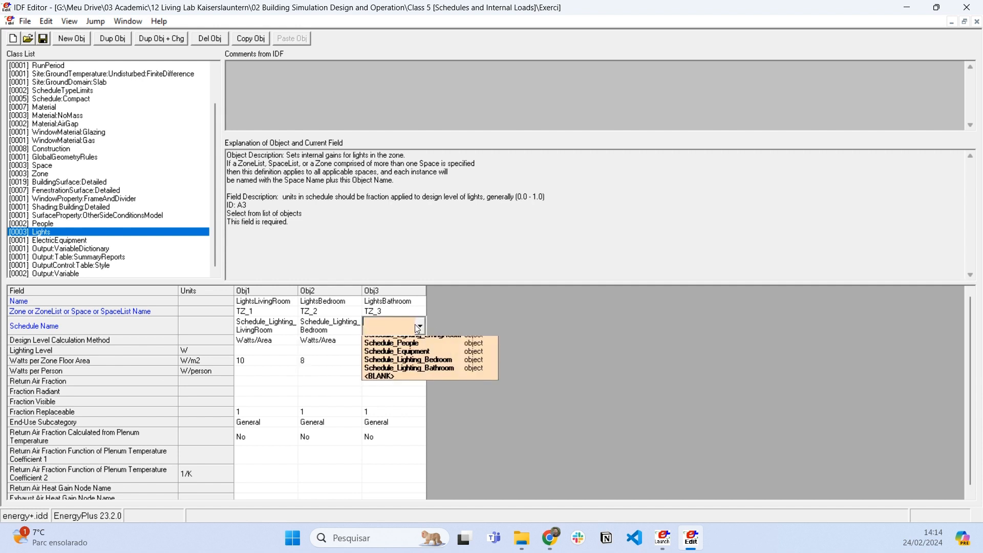
{"action": "left_click", "coordinate": [425, 385]}
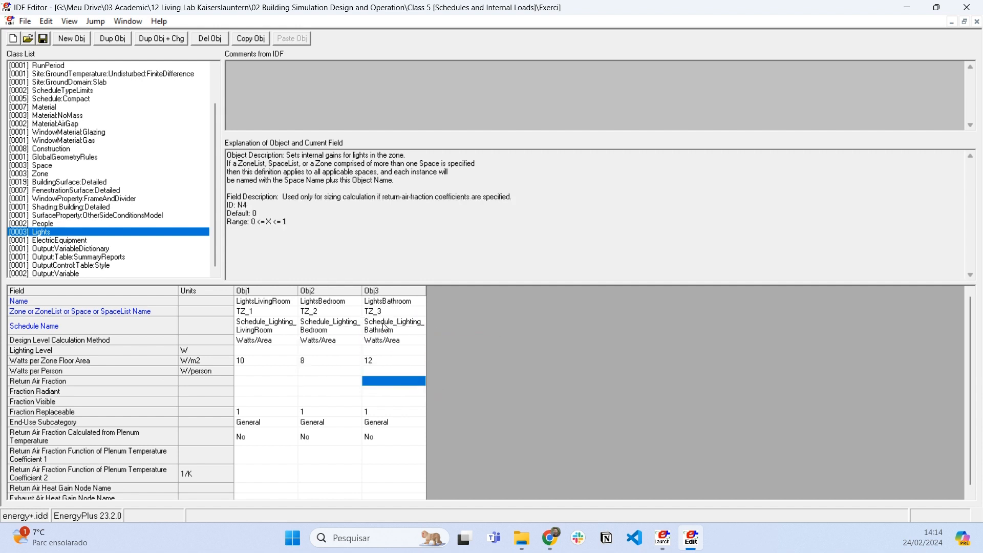
- Assign Schedule_Equipment to the EquipmentLivingRoom electric equipment and widen its column to fit the full names
{"action": "left_click", "coordinate": [82, 240]}
{"action": "left_click", "coordinate": [296, 329]}
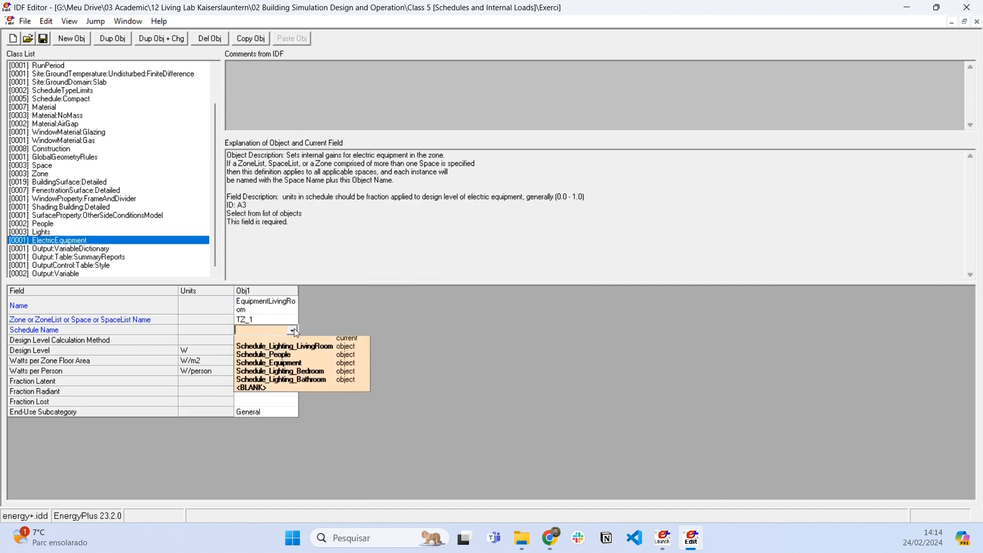
{"action": "left_click", "coordinate": [294, 364]}
{"action": "left_click", "coordinate": [277, 373]}
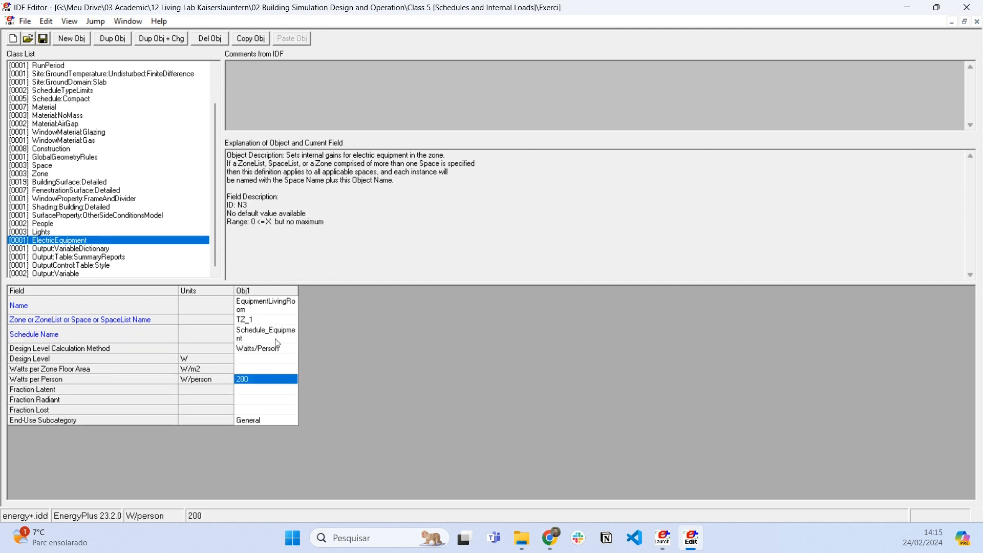
{"action": "left_click_drag", "start_coordinate": [297, 291], "coordinate": [353, 290]}
{"action": "left_click", "coordinate": [321, 370]}
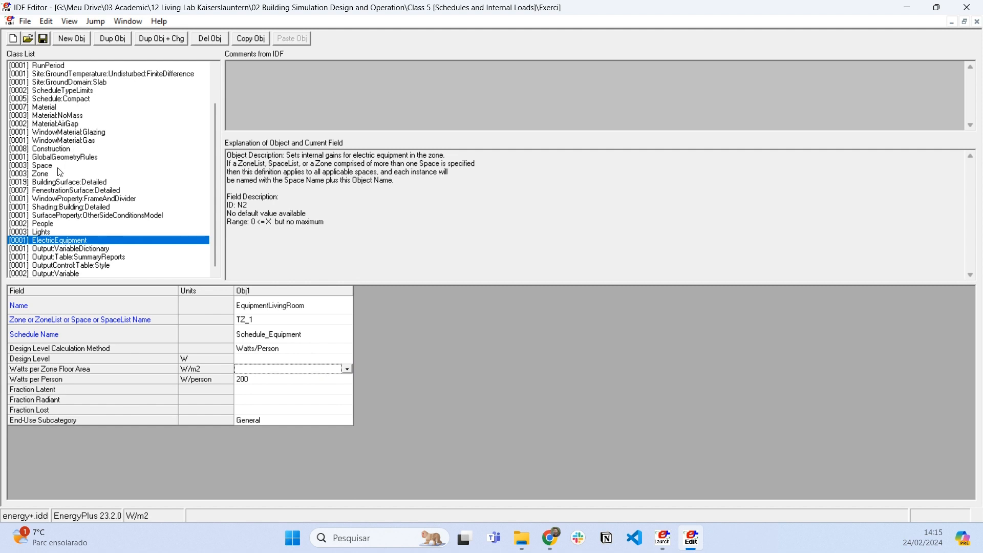
- Add a new compact schedule named Schedule_Activity with Activity as its schedule type limits
{"action": "left_click", "coordinate": [69, 99]}
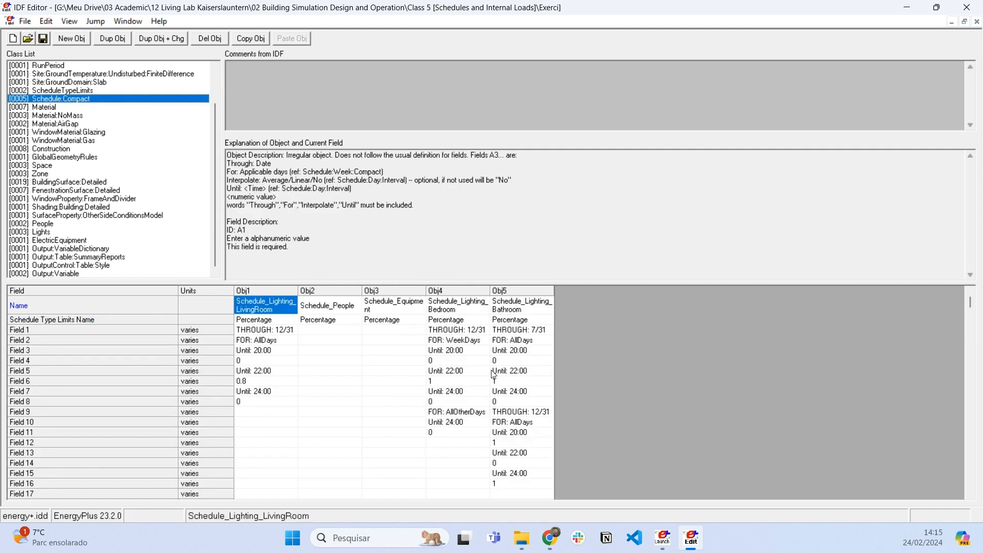
{"action": "left_click_drag", "start_coordinate": [328, 292], "coordinate": [398, 298]}
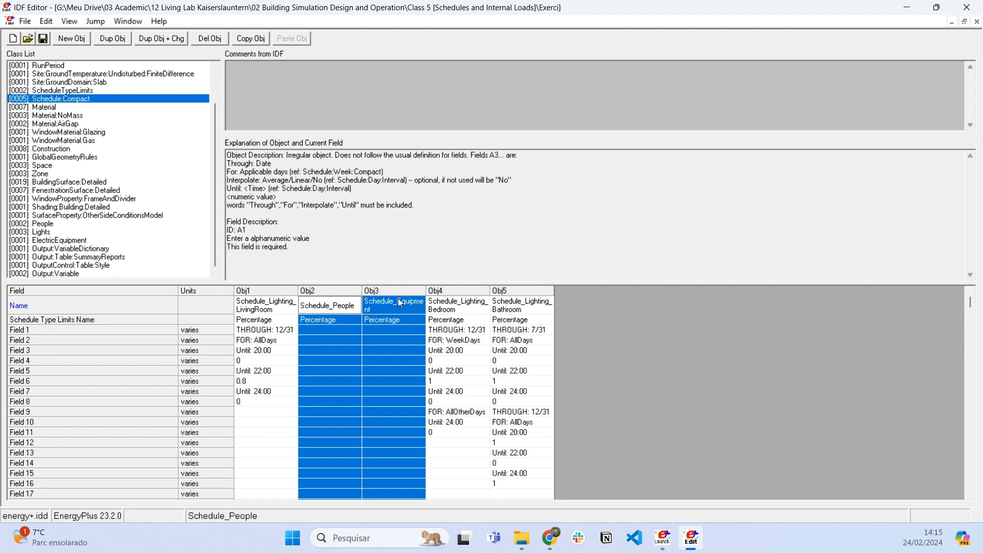
{"action": "left_click", "coordinate": [375, 361]}
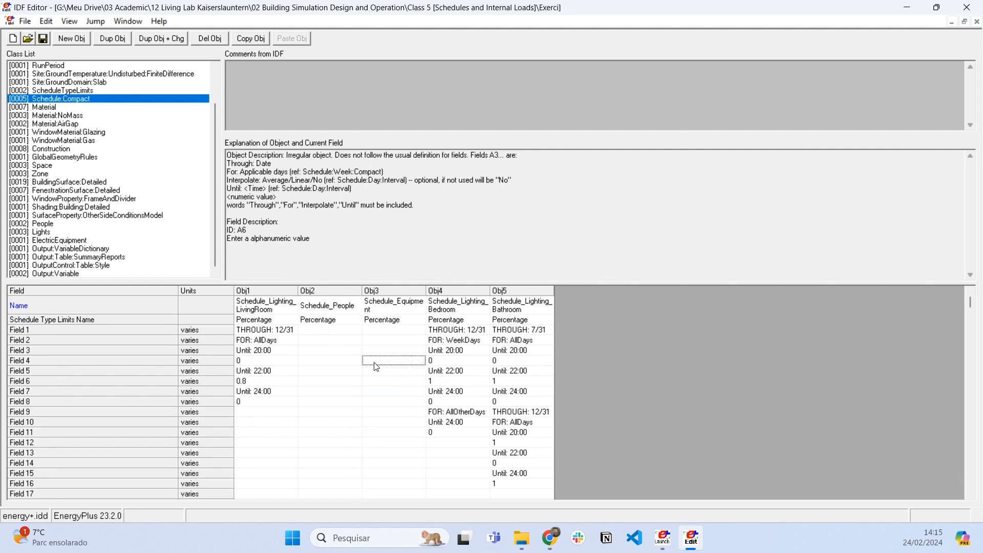
{"action": "left_click", "coordinate": [82, 37]}
{"action": "left_click", "coordinate": [591, 300]}
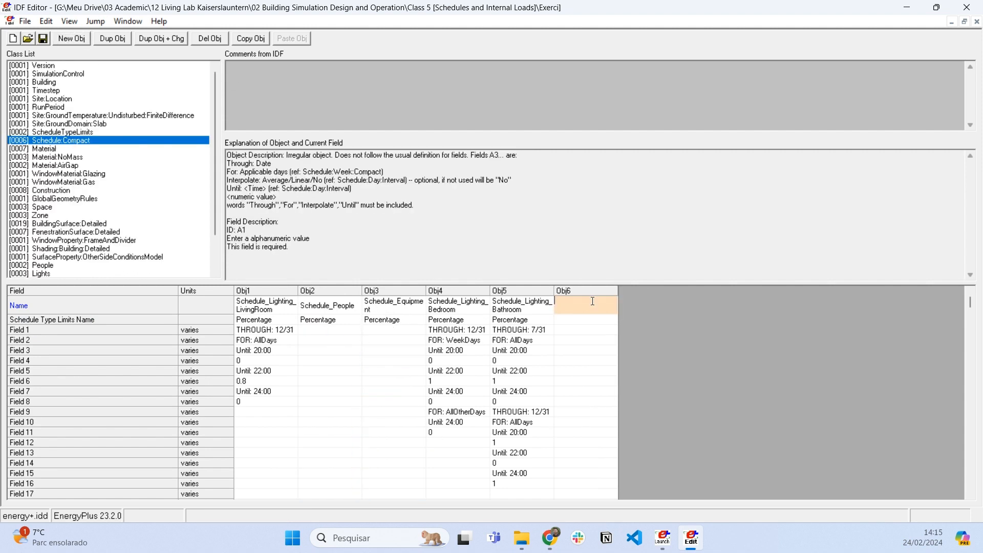
{"action": "type", "text": "Schedule_Activity"}
{"action": "key", "text": "Return"}
{"action": "left_click", "coordinate": [612, 320]}
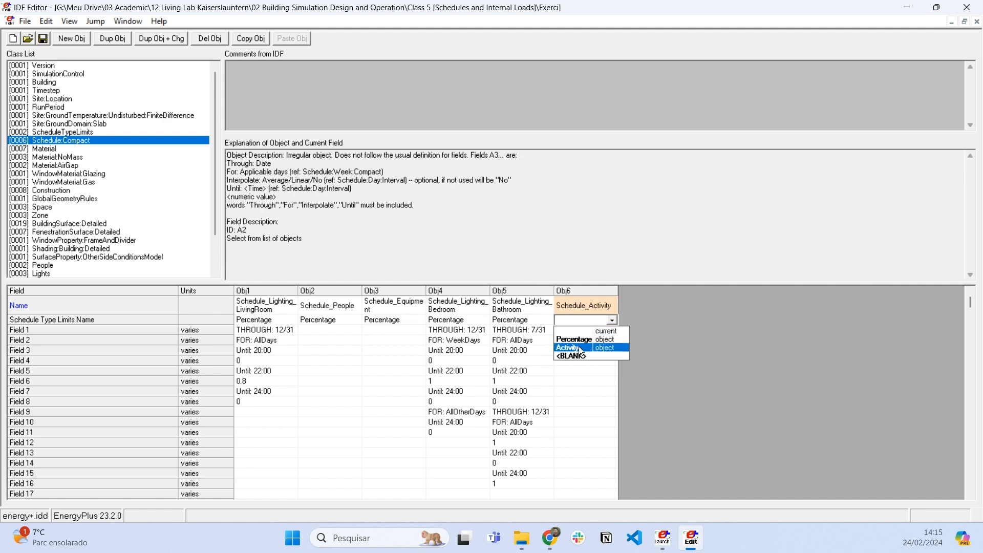
{"action": "left_click", "coordinate": [590, 351]}
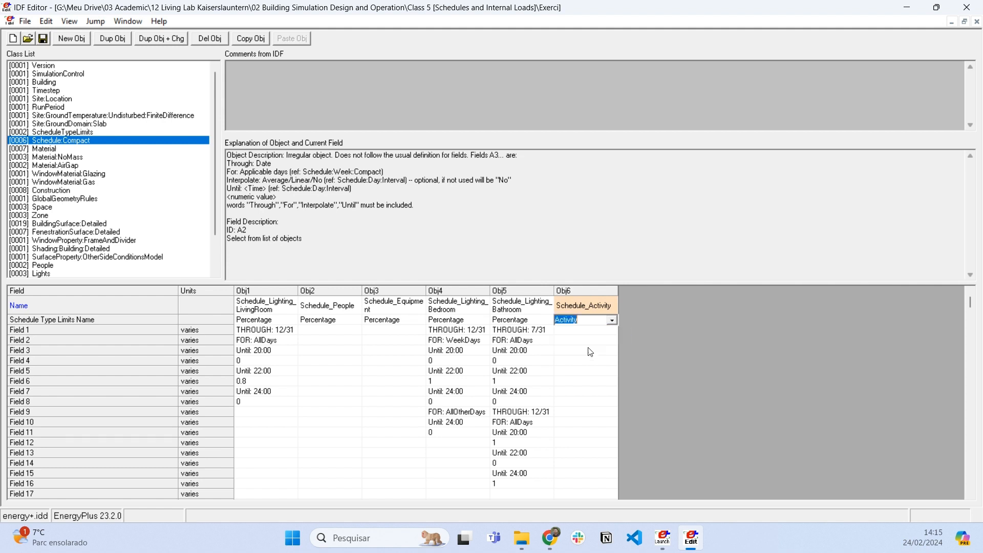
- Set Field 1 of Schedule_Activity to THROUGH: 12/31, following the pattern of the existing schedules
{"action": "left_click", "coordinate": [594, 332]}
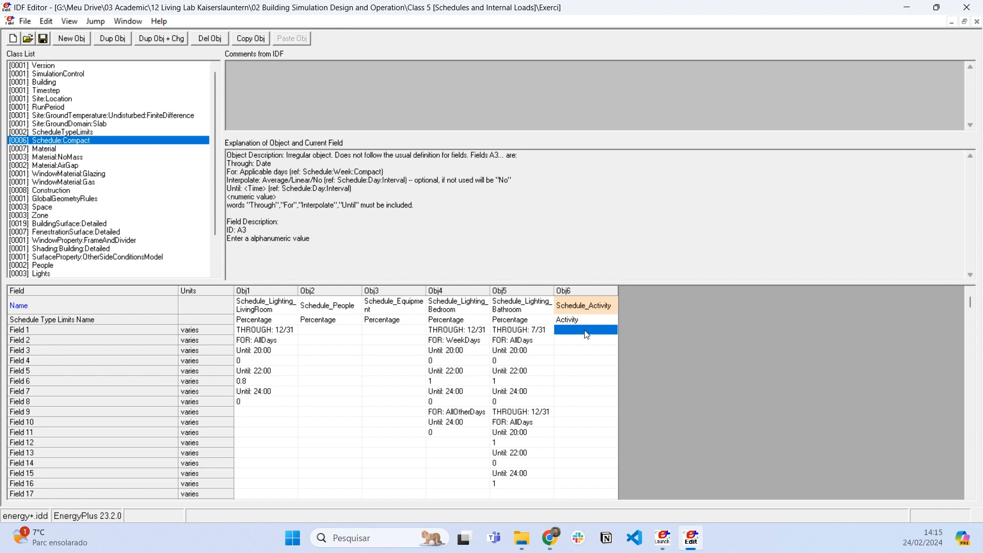
{"action": "left_click_drag", "start_coordinate": [532, 331], "coordinate": [541, 361]}
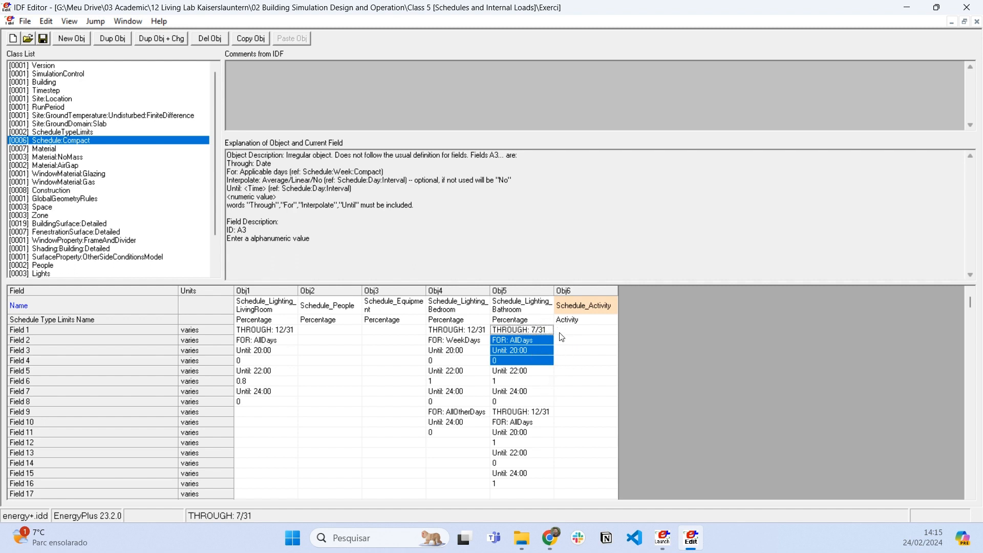
{"action": "double_click", "coordinate": [578, 331]}
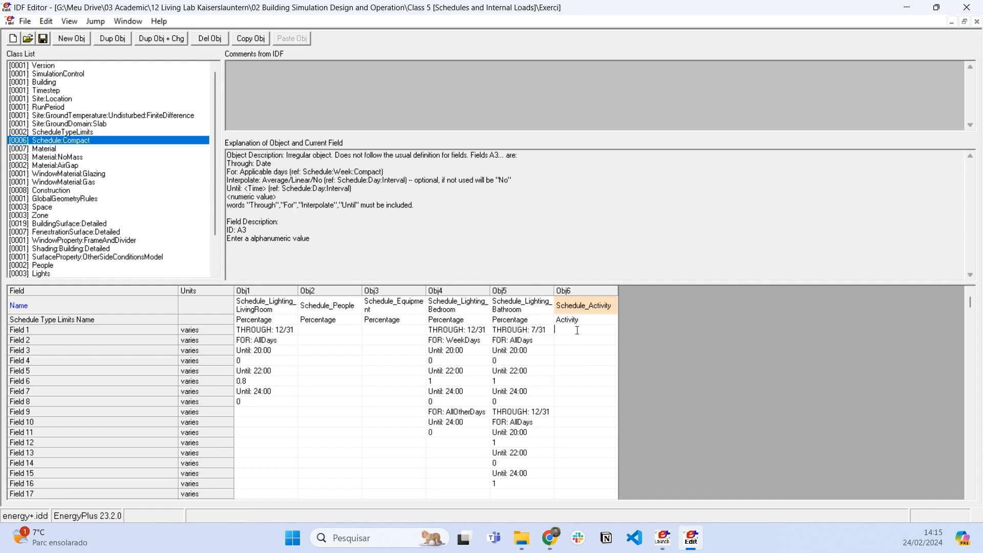
{"action": "type", "text": "THROUGH"}
{"action": "key", "text": "BackSpace"}
{"action": "key", "text": "BackSpace"}
{"action": "type", "text": "GJH"}
{"action": "key", "text": "BackSpace"}
{"action": "key", "text": "BackSpace"}
{"action": "type", "text": "H: 12/31"}
{"action": "key", "text": "Return"}
- Set Field 2 of Schedule_Activity to FOR: AllDays
{"action": "type", "text": "FOR: Al"}
{"action": "key", "text": "BackSpace"}
{"action": "key", "text": "BackSpace"}
{"action": "type", "text": "AA"}
{"action": "type", "text": "ays"}
{"action": "key", "text": "Return"}
- Define a single all-day period in Schedule_Activity with Until: 24:00 in Field 3 and value 120 in Field 4
{"action": "type", "text": "Until: 24:00"}
{"action": "key", "text": "Return"}
{"action": "type", "text": "120"}
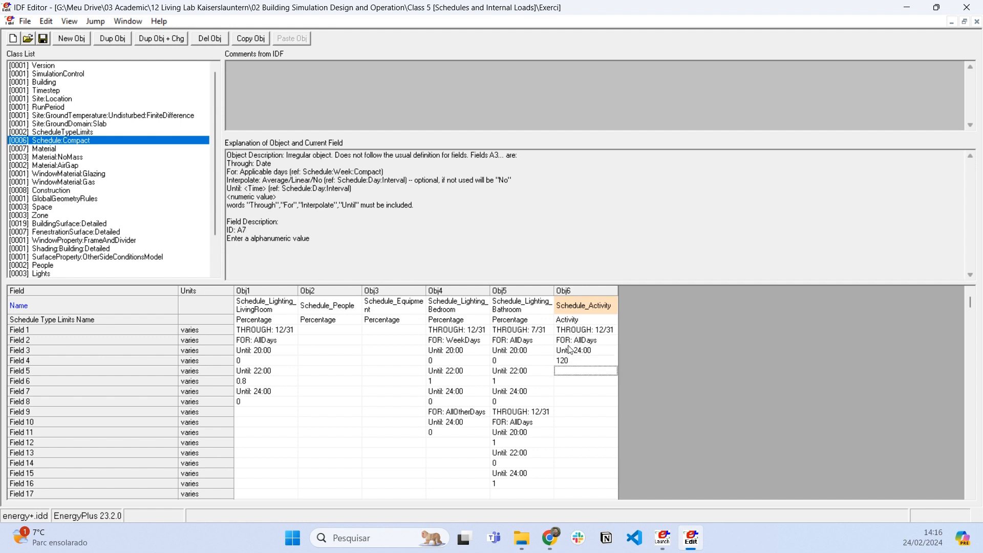
{"action": "left_click", "coordinate": [569, 361]}
{"action": "key", "text": "Return"}
- Assign Schedule_Activity as the activity level schedule for both PeopleLivingRoom and PeopleBedroom
{"action": "scroll", "coordinate": [62, 208], "scroll_direction": "down", "scroll_amount": 1}
{"action": "left_click", "coordinate": [44, 241]}
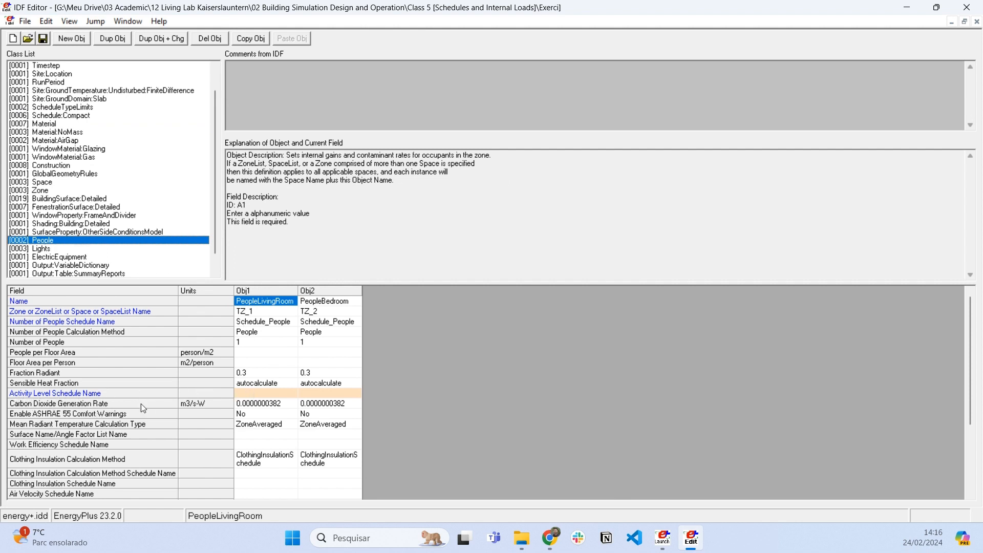
{"action": "left_click", "coordinate": [289, 395]}
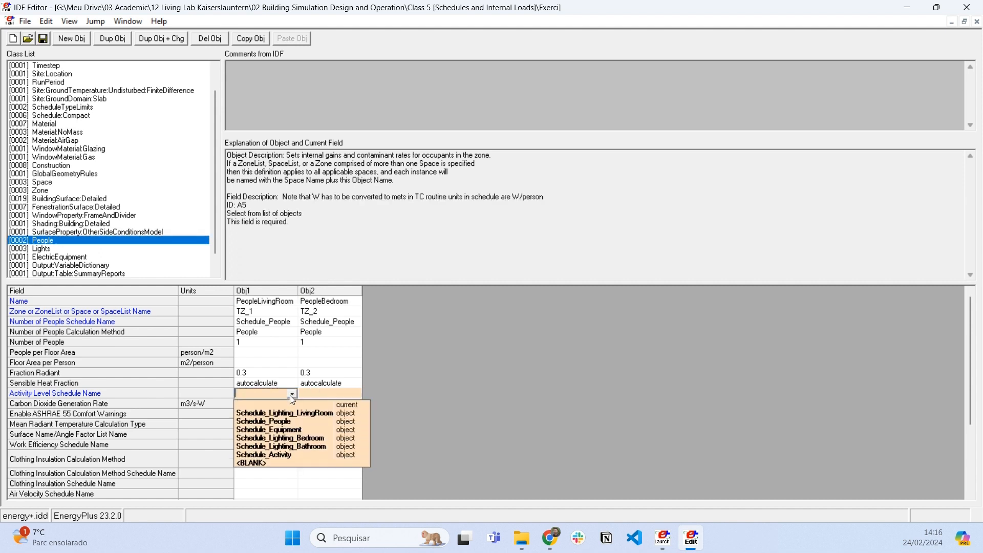
{"action": "left_click", "coordinate": [291, 455]}
{"action": "left_click", "coordinate": [353, 394]}
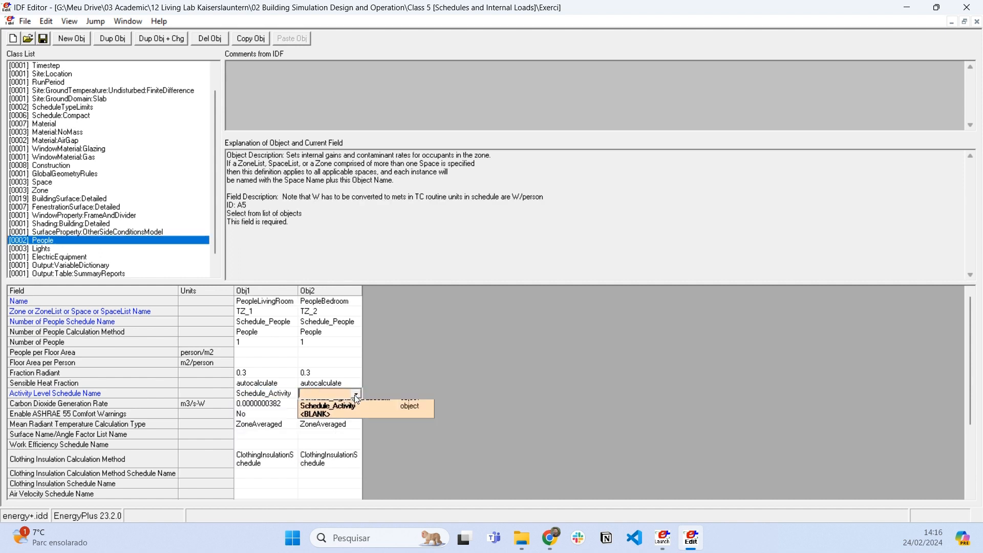
{"action": "left_click", "coordinate": [341, 455]}
{"action": "left_click", "coordinate": [331, 382]}
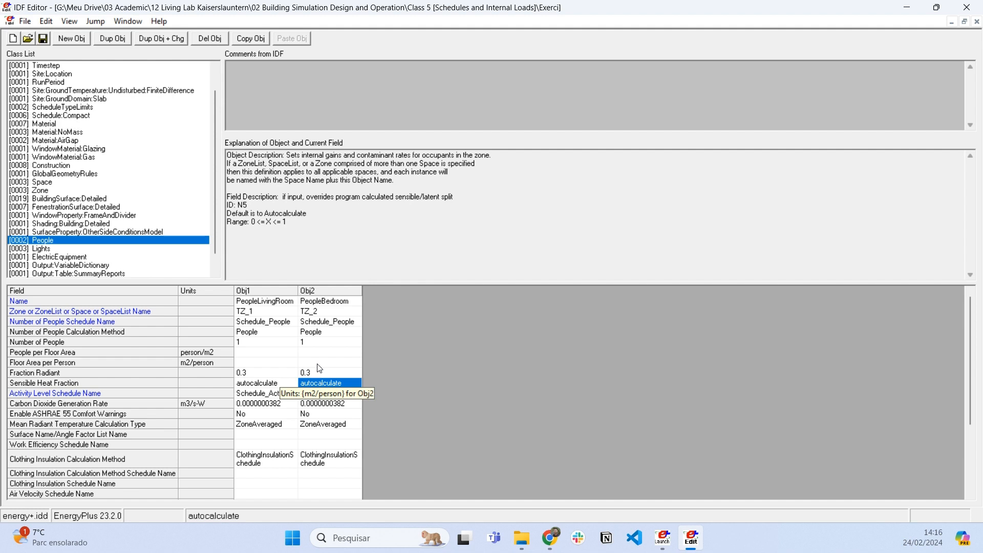
- Review the activity level schedule assignments of the two People objects
{"action": "left_click", "coordinate": [270, 394]}
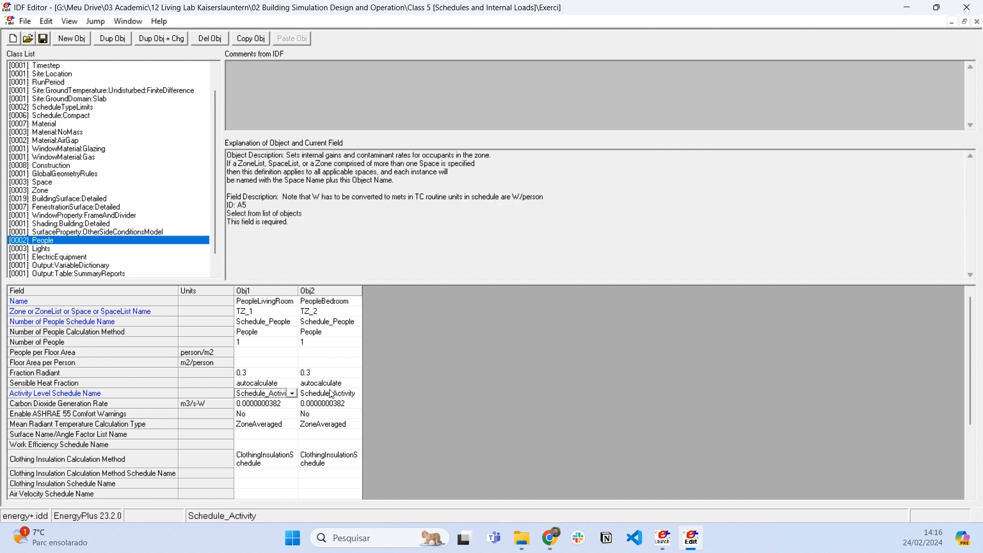
{"action": "left_click", "coordinate": [311, 403]}
{"action": "left_click", "coordinate": [308, 393]}
{"action": "left_click_drag", "start_coordinate": [262, 393], "coordinate": [344, 393]}
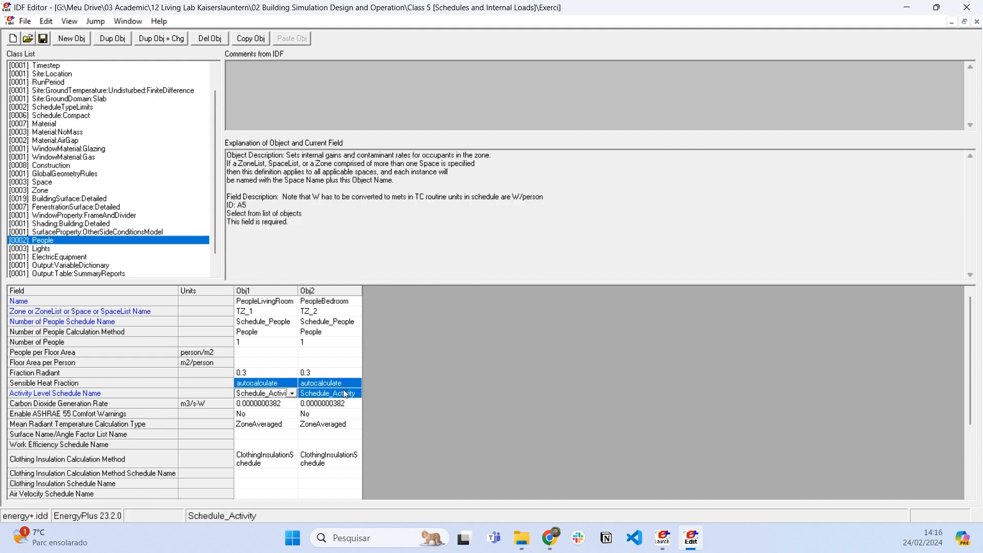
{"action": "left_click", "coordinate": [345, 393]}
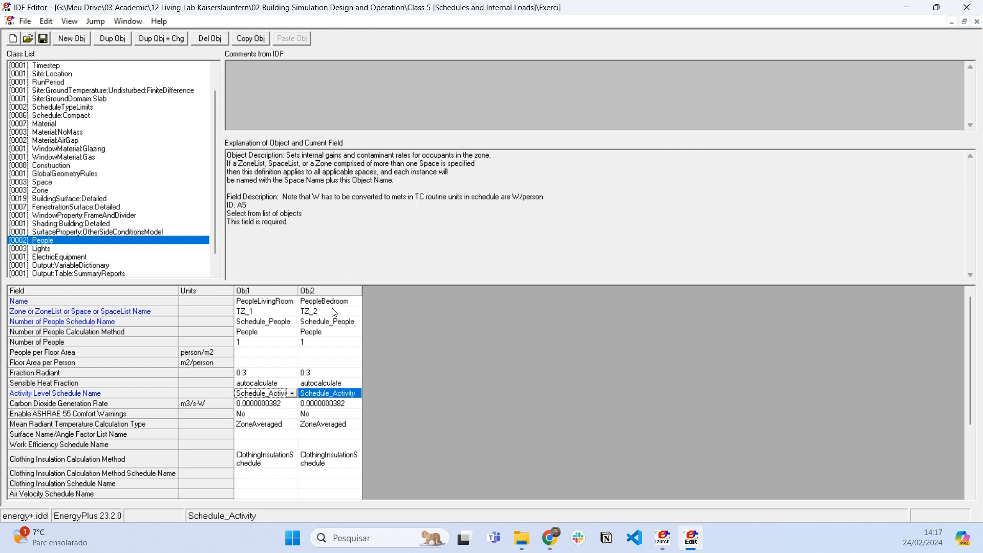
{"action": "left_click", "coordinate": [320, 397]}
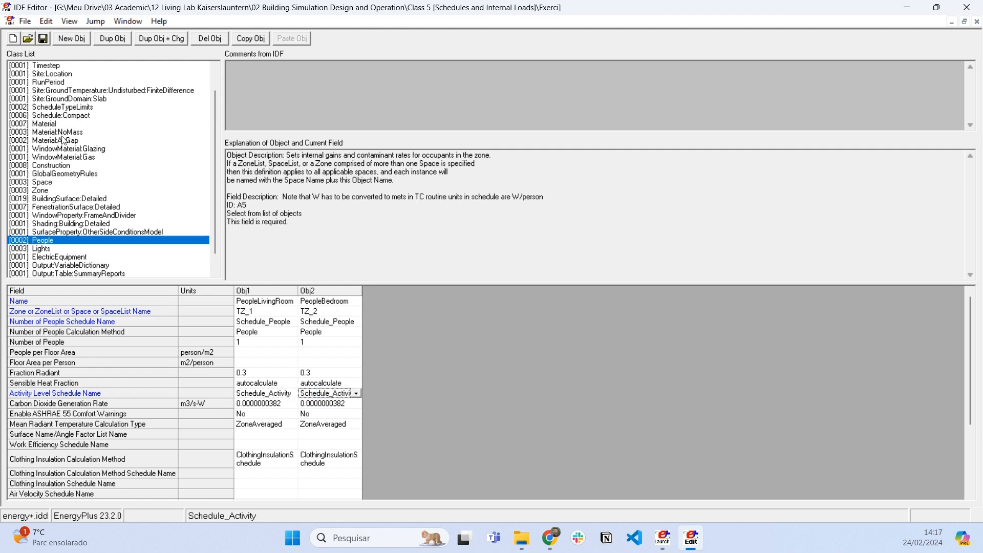
- Review the date range, applicable days, period and value fields of Schedule_Activity in the compact schedules
{"action": "left_click", "coordinate": [78, 116]}
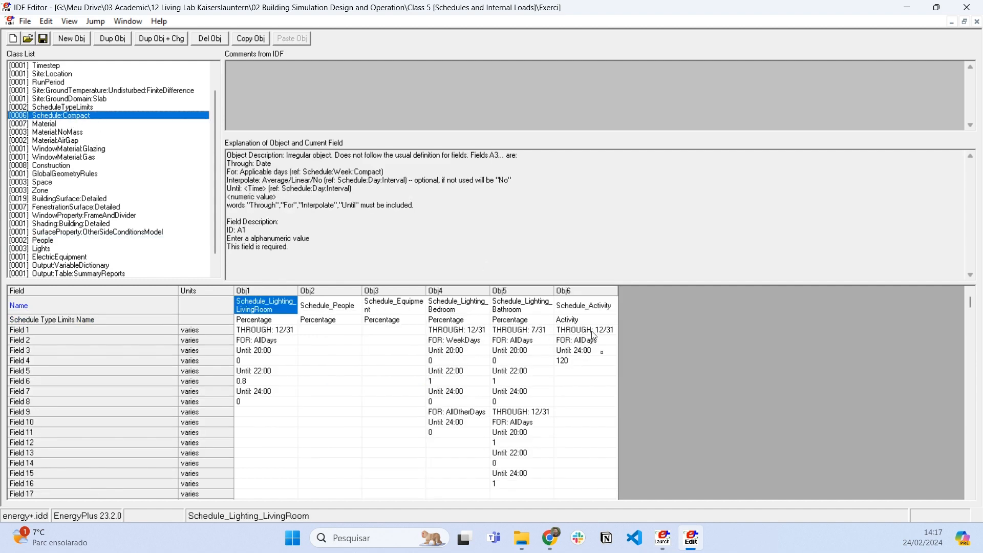
{"action": "left_click_drag", "start_coordinate": [592, 331], "coordinate": [592, 368]}
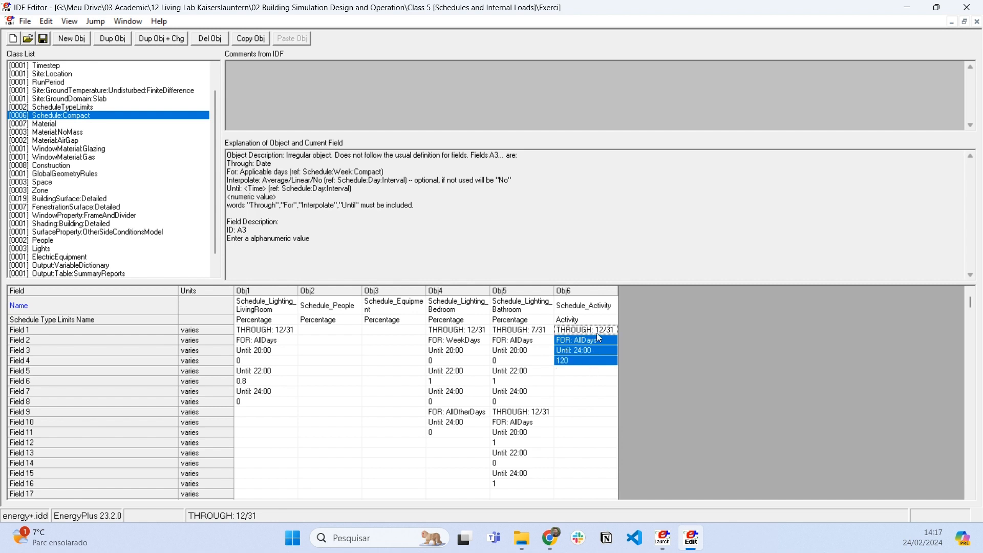
{"action": "left_click_drag", "start_coordinate": [594, 339], "coordinate": [599, 371]}
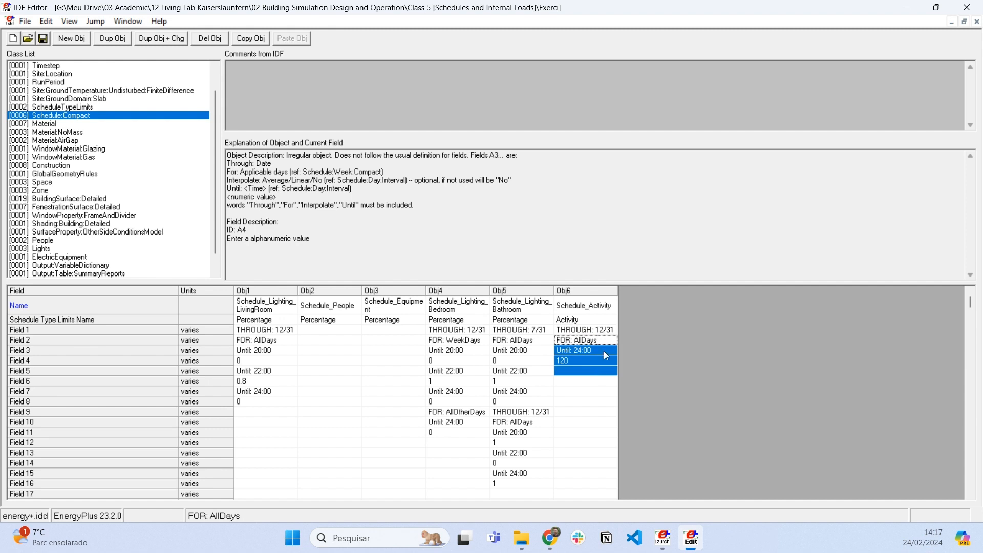
{"action": "left_click", "coordinate": [606, 333]}
{"action": "left_click_drag", "start_coordinate": [609, 338], "coordinate": [606, 365]}
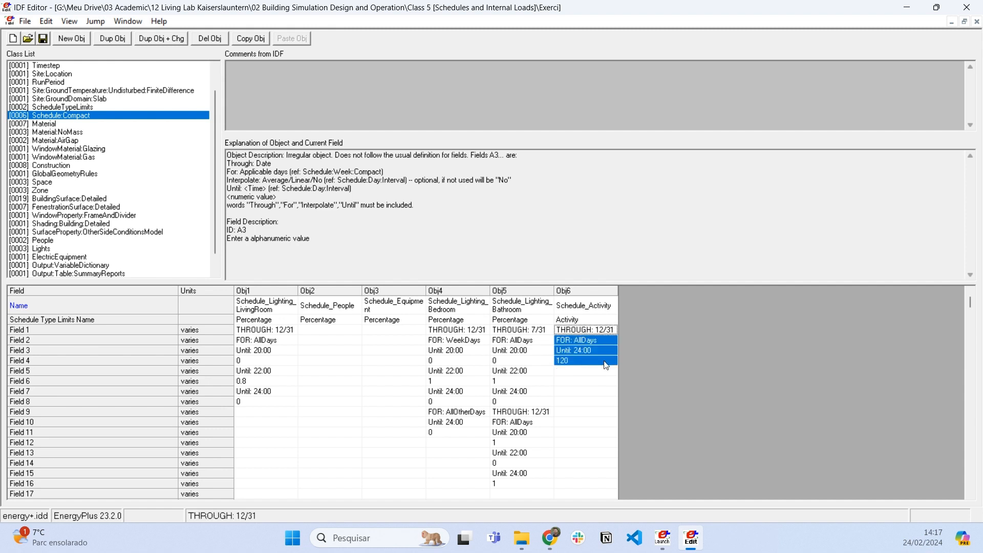
{"action": "left_click_drag", "start_coordinate": [585, 331], "coordinate": [583, 359]}
- Review the living room, bedroom and bathroom lighting schedules, and widen the Schedule_Equipment column to fit its name
{"action": "left_click_drag", "start_coordinate": [281, 307], "coordinate": [254, 402]}
{"action": "left_click_drag", "start_coordinate": [463, 307], "coordinate": [461, 433]}
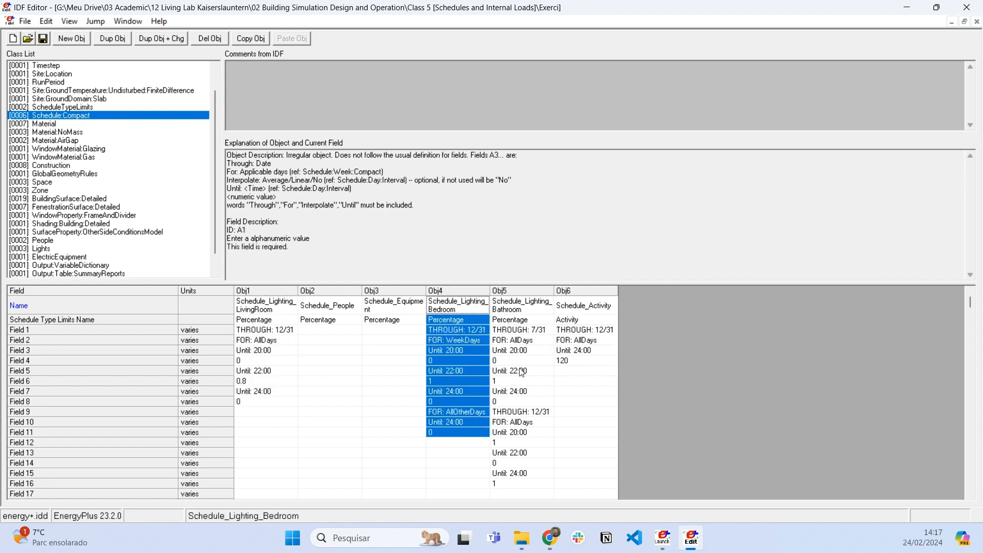
{"action": "left_click_drag", "start_coordinate": [524, 307], "coordinate": [542, 490]}
{"action": "left_click", "coordinate": [520, 303]}
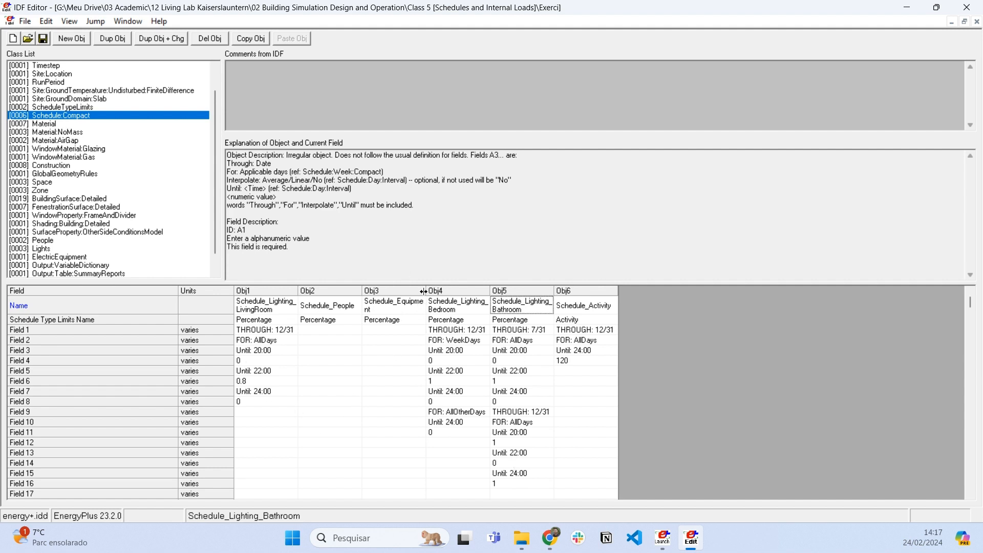
{"action": "left_click_drag", "start_coordinate": [423, 291], "coordinate": [450, 292]}
- Examine the number of timesteps per hour in the Timestep object
{"action": "scroll", "coordinate": [29, 161], "scroll_direction": "up", "scroll_amount": 1}
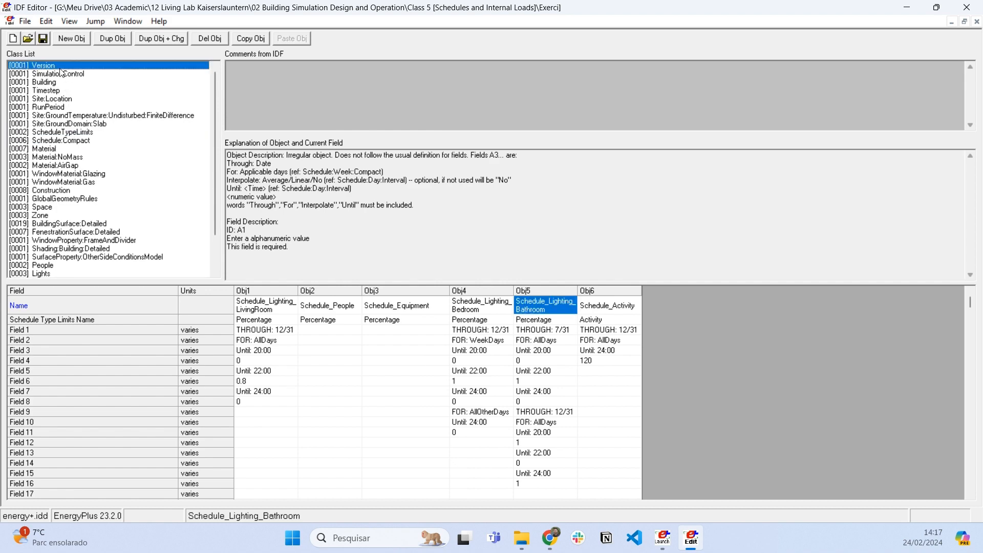
{"action": "left_click", "coordinate": [52, 66]}
{"action": "left_click", "coordinate": [89, 91]}
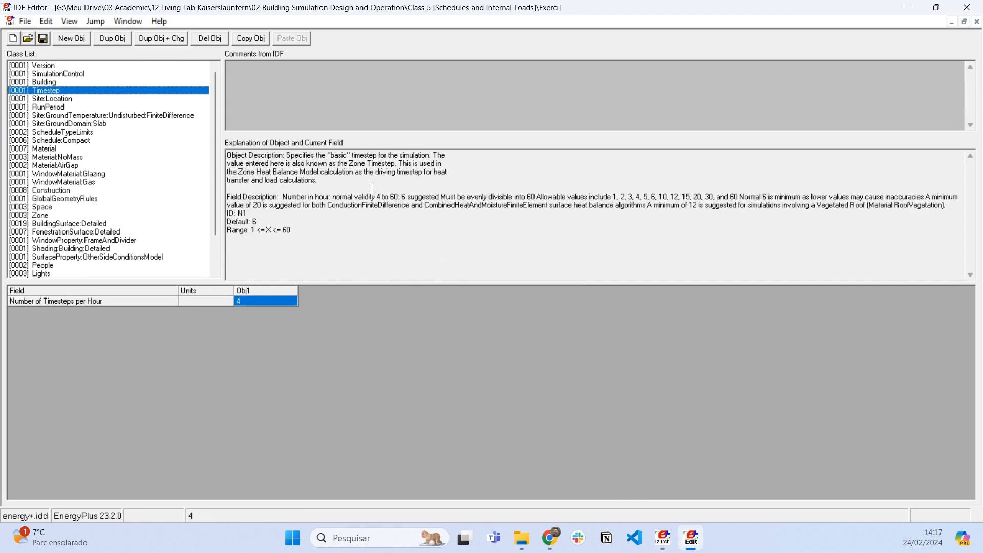